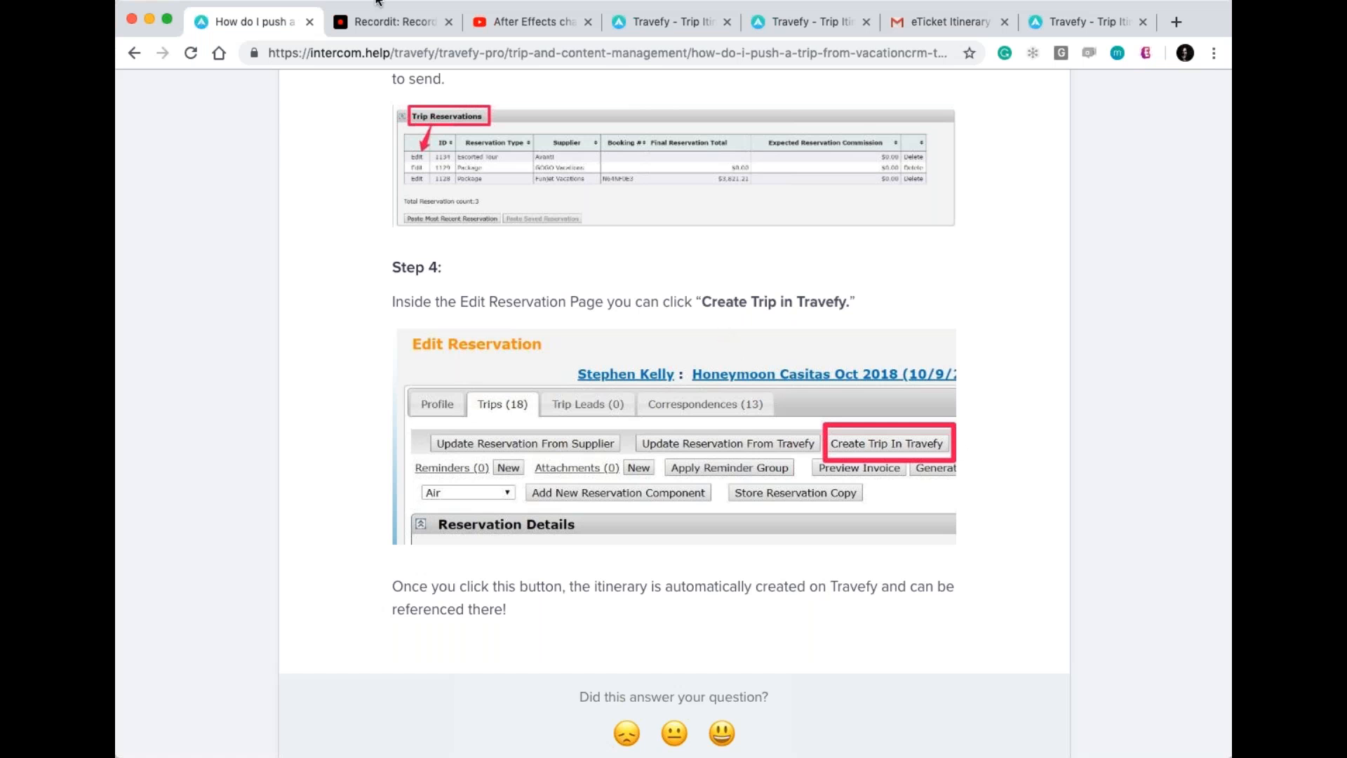
Play and pause the Live Connect demo recording in Recordit, then reload its page.
click(393, 21)
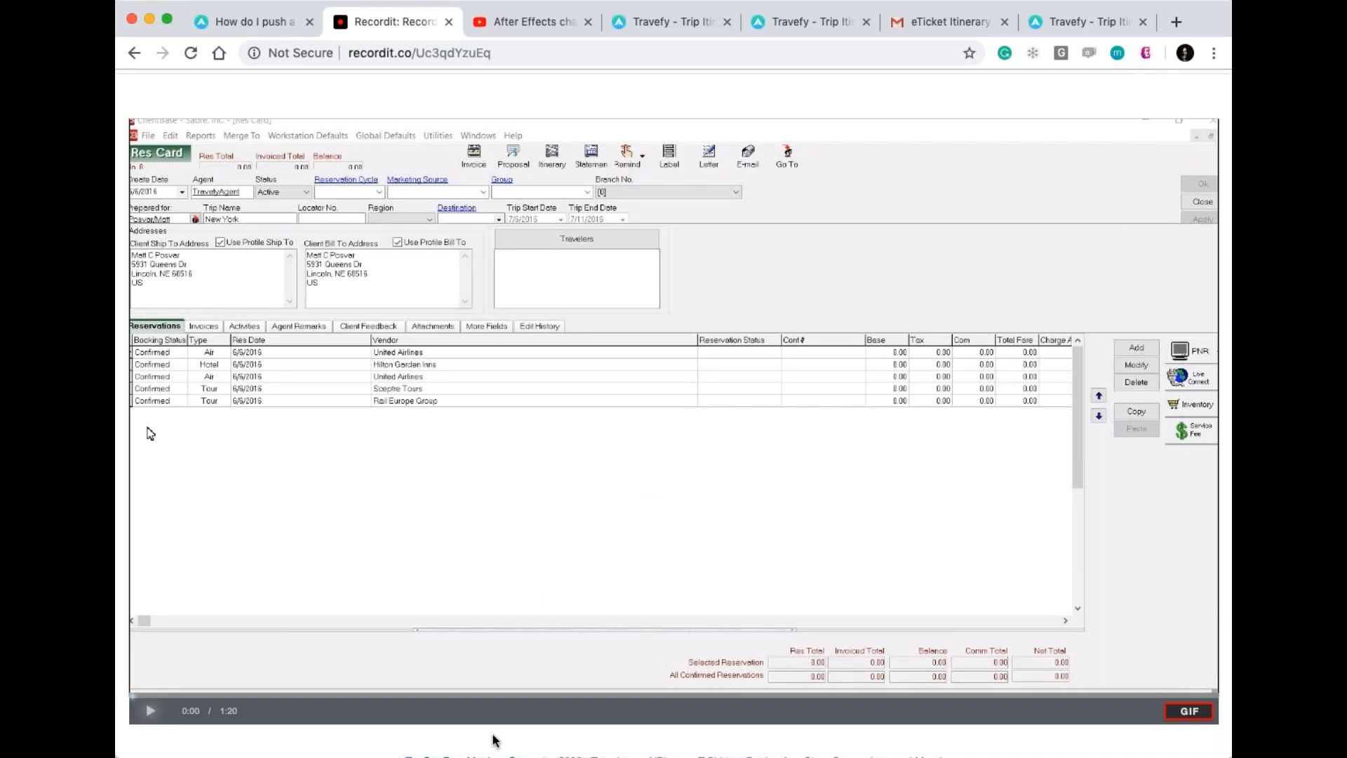
scroll(496, 740, down, 1)
click(150, 686)
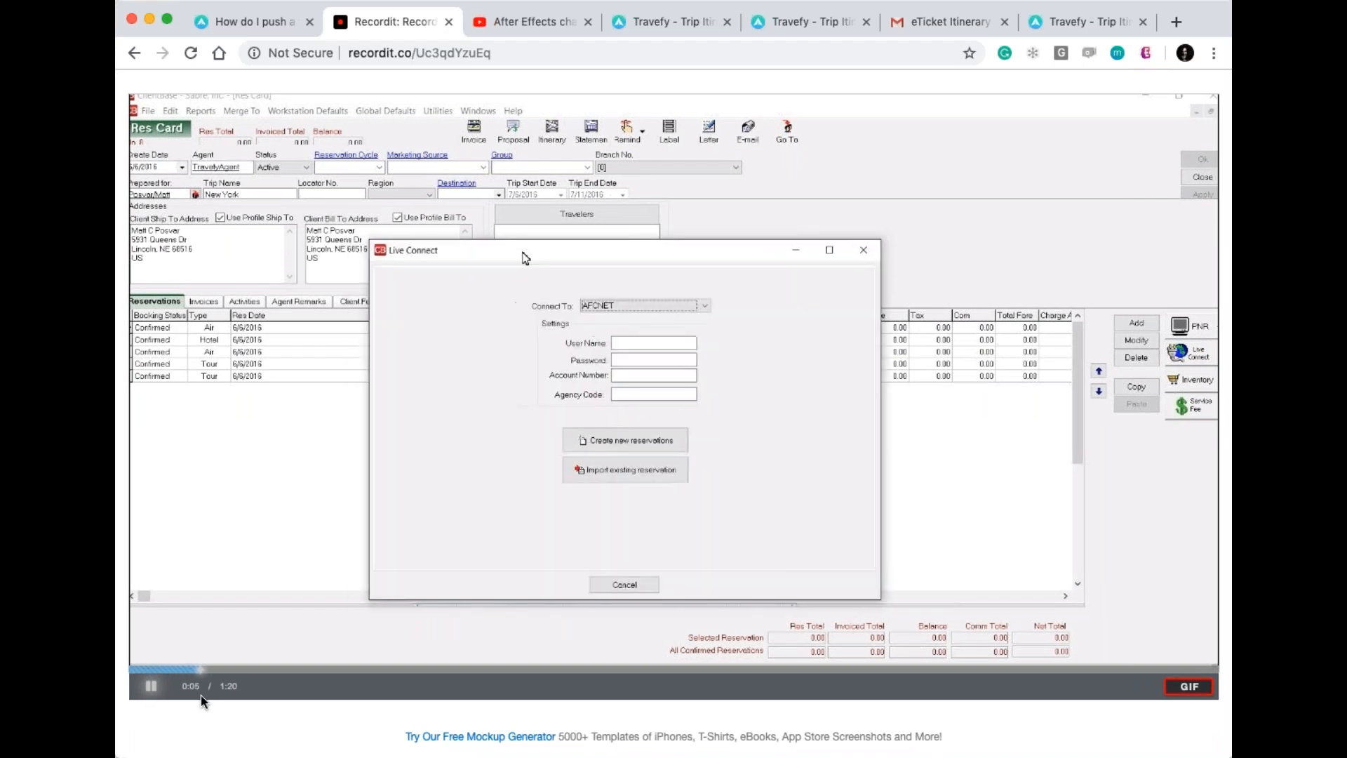
click(150, 694)
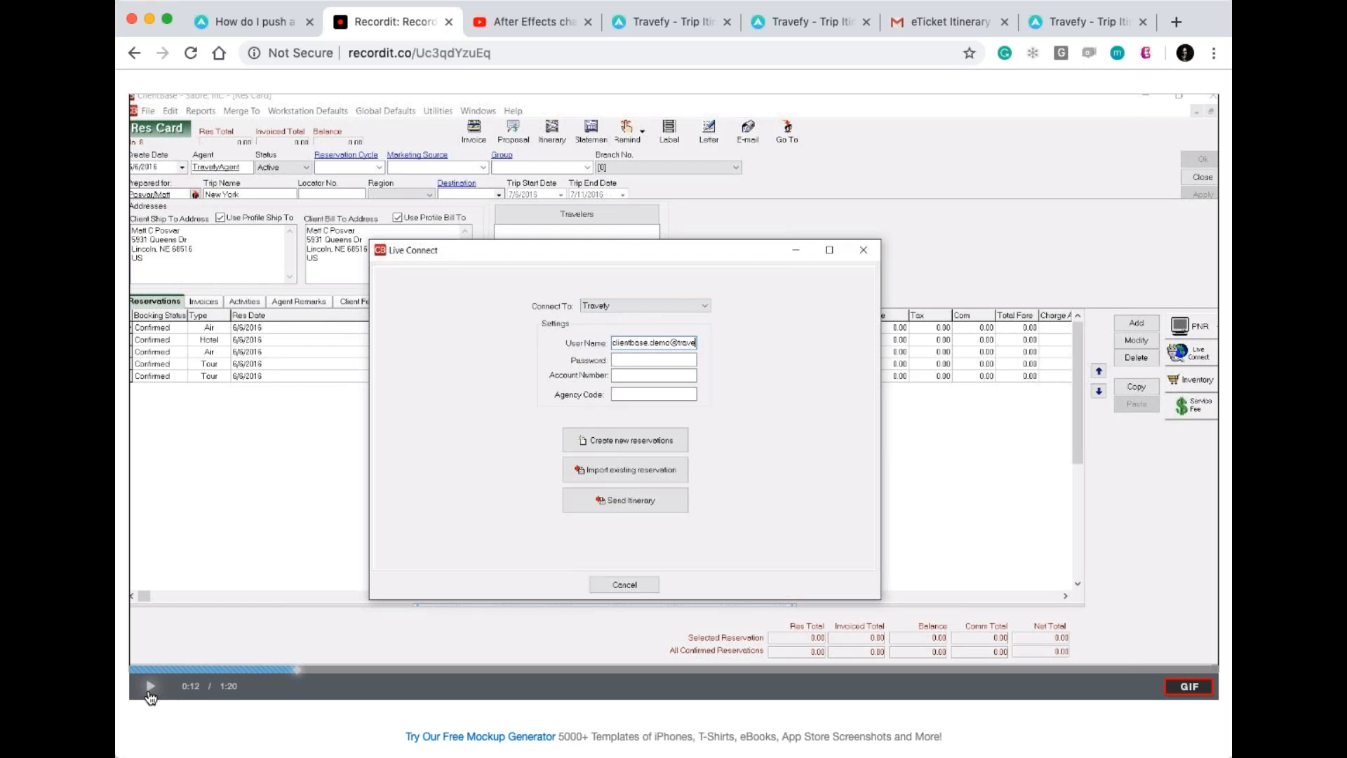
click(150, 693)
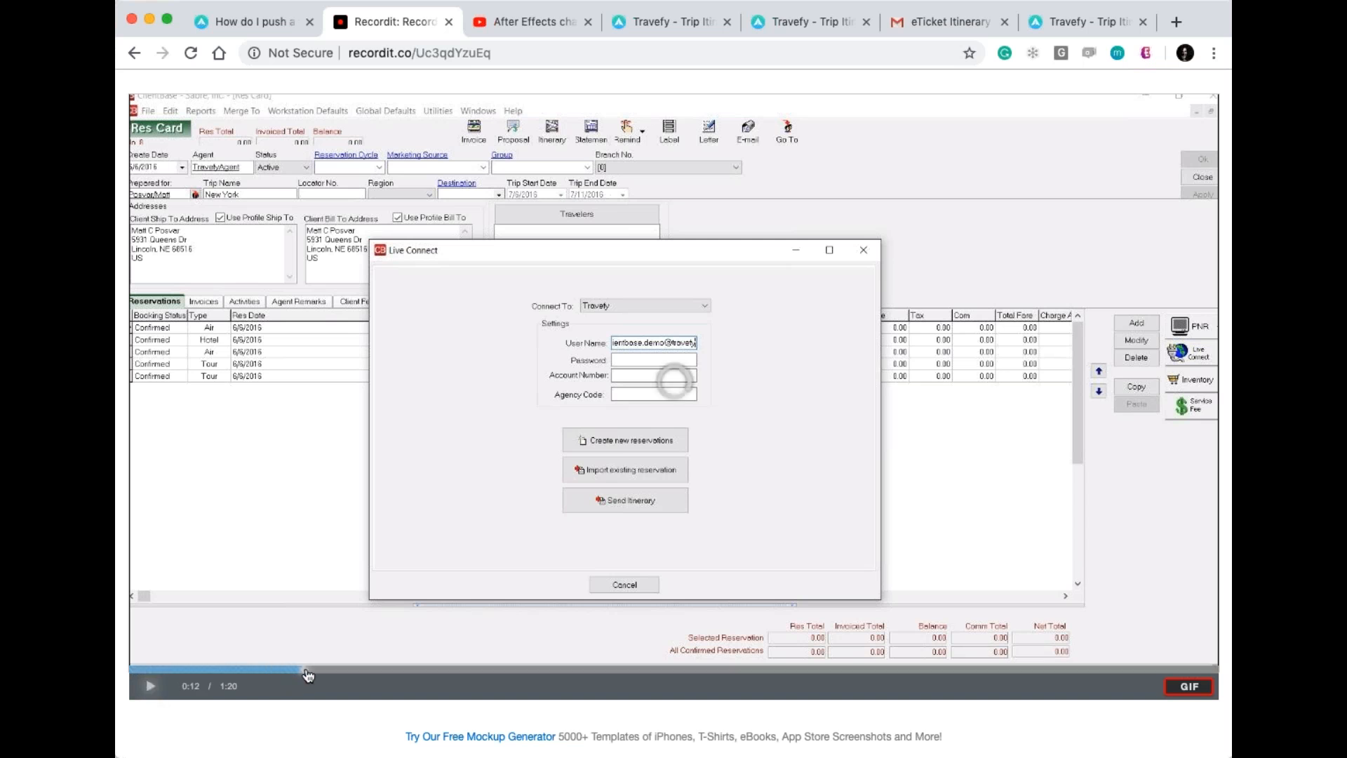
click(150, 688)
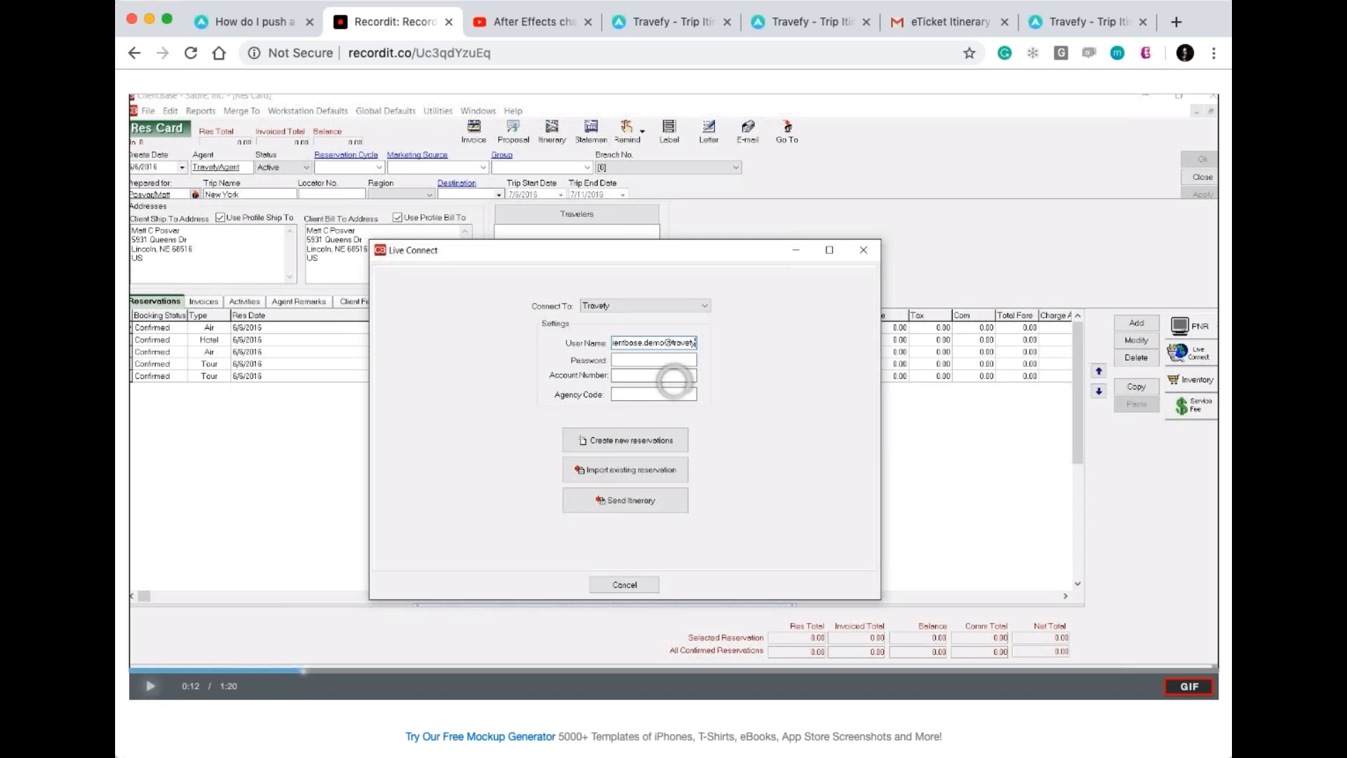
click(190, 51)
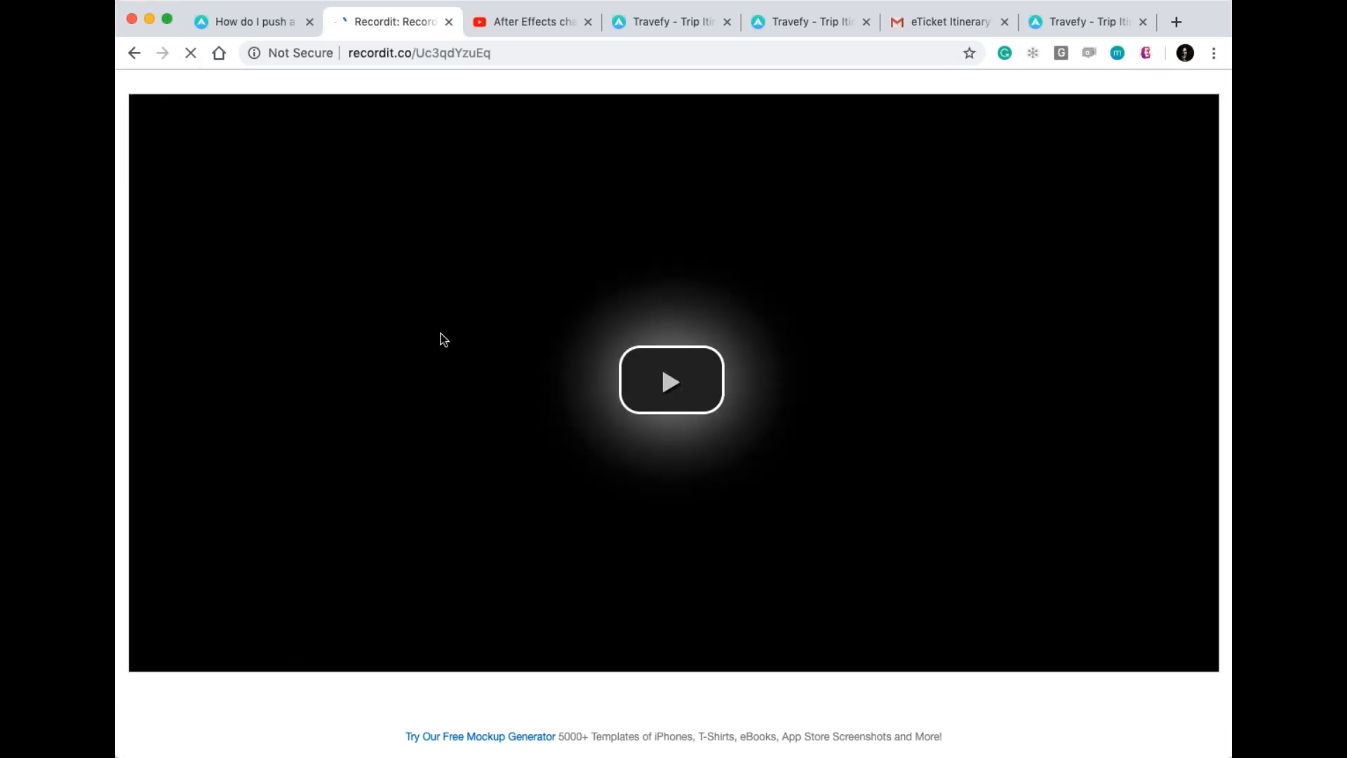
Play the demo past the itinerary-export success message, then skip ahead to the Travefy homepage at 0:25.
click(669, 381)
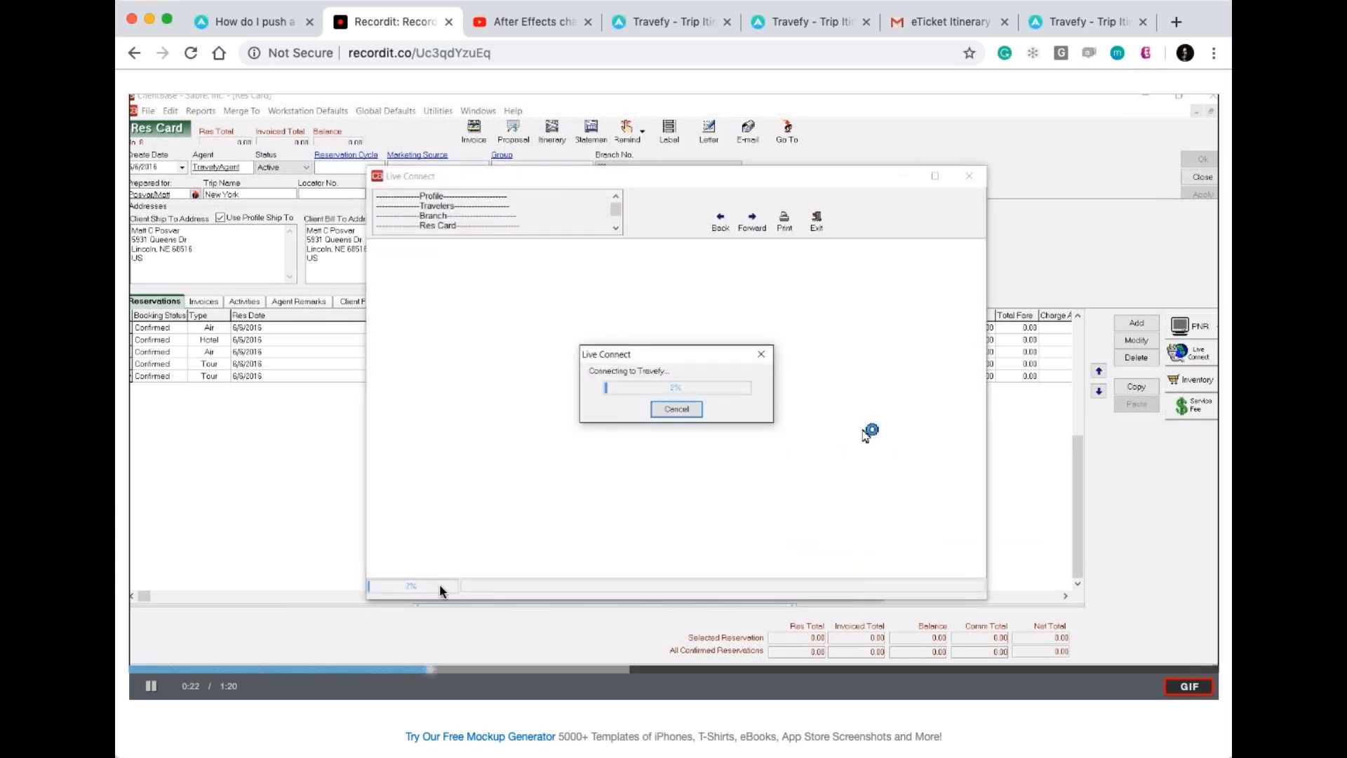
click(254, 650)
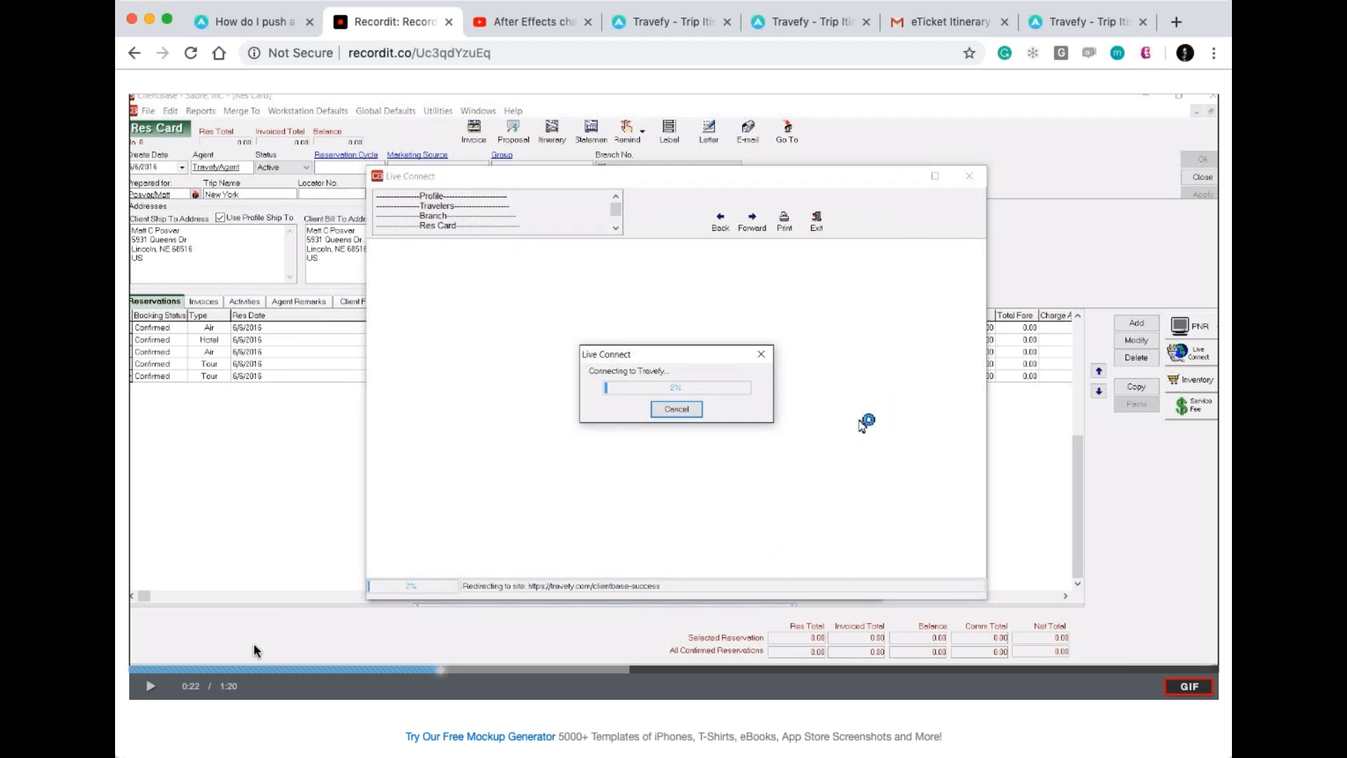
click(255, 649)
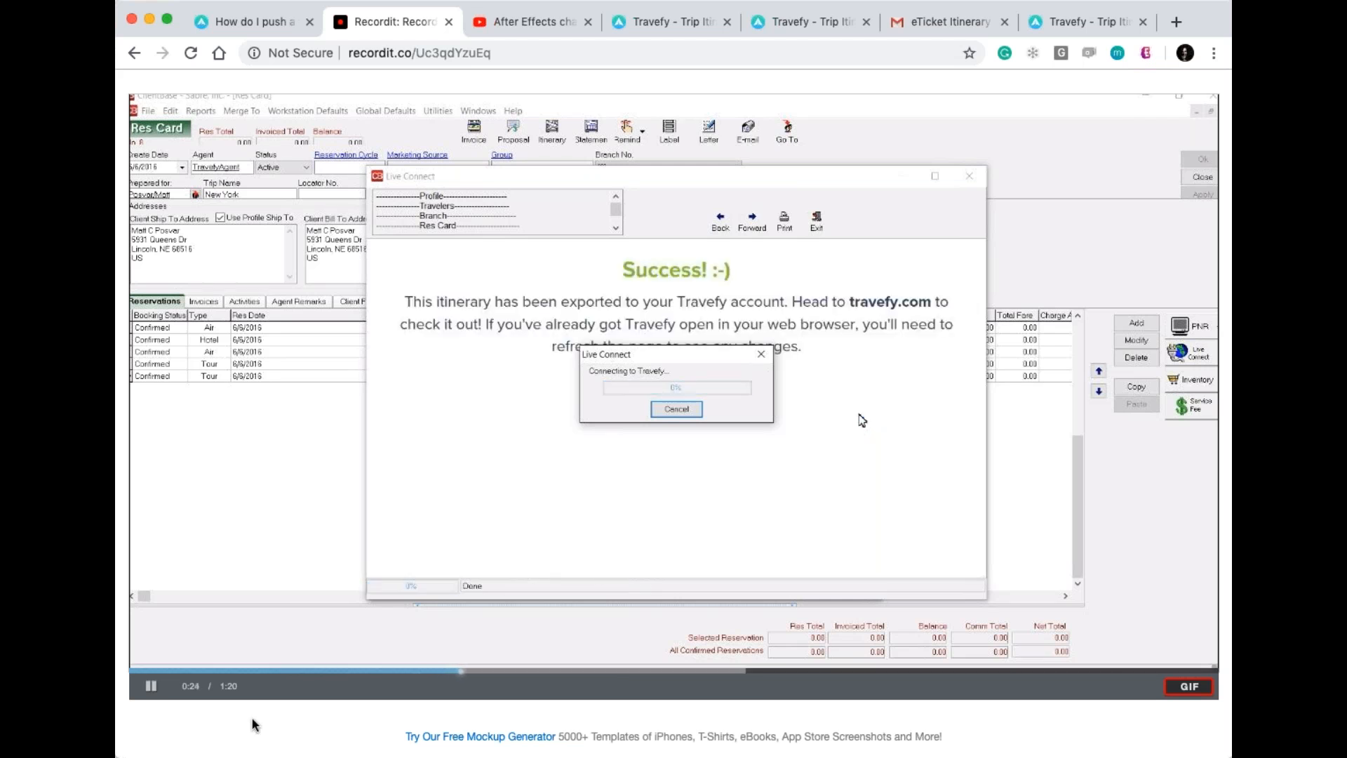
click(263, 602)
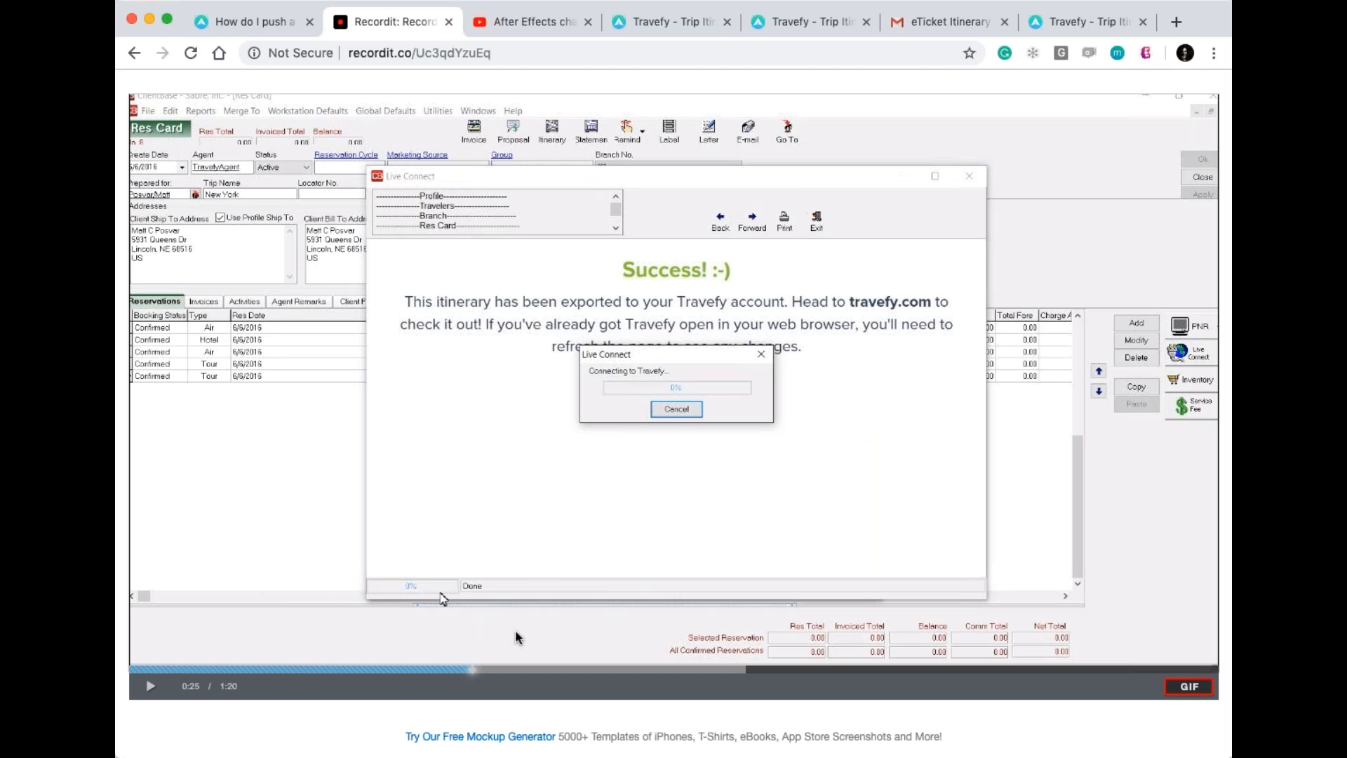
click(604, 678)
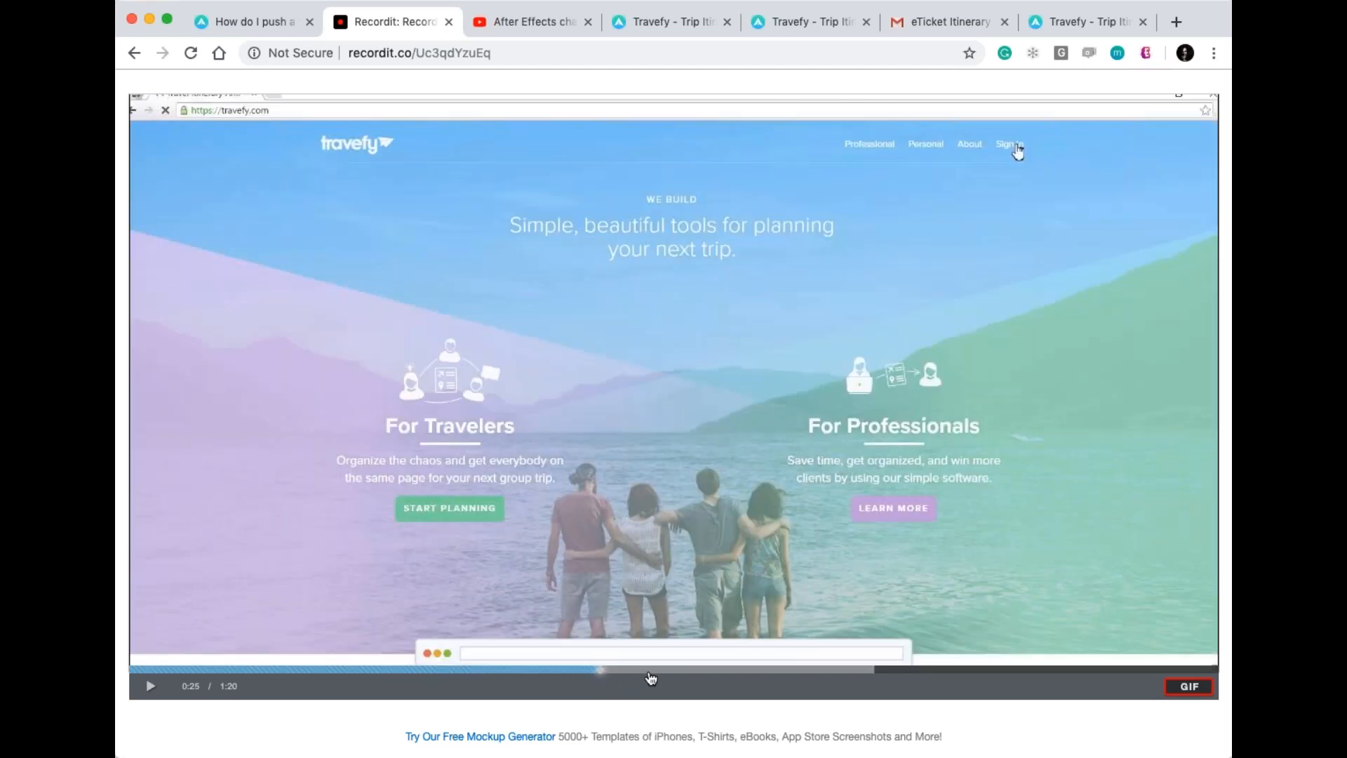
Skip past the login and step through the itineraries list to the New York trip's Send This Itinerary dialog.
click(742, 672)
click(792, 674)
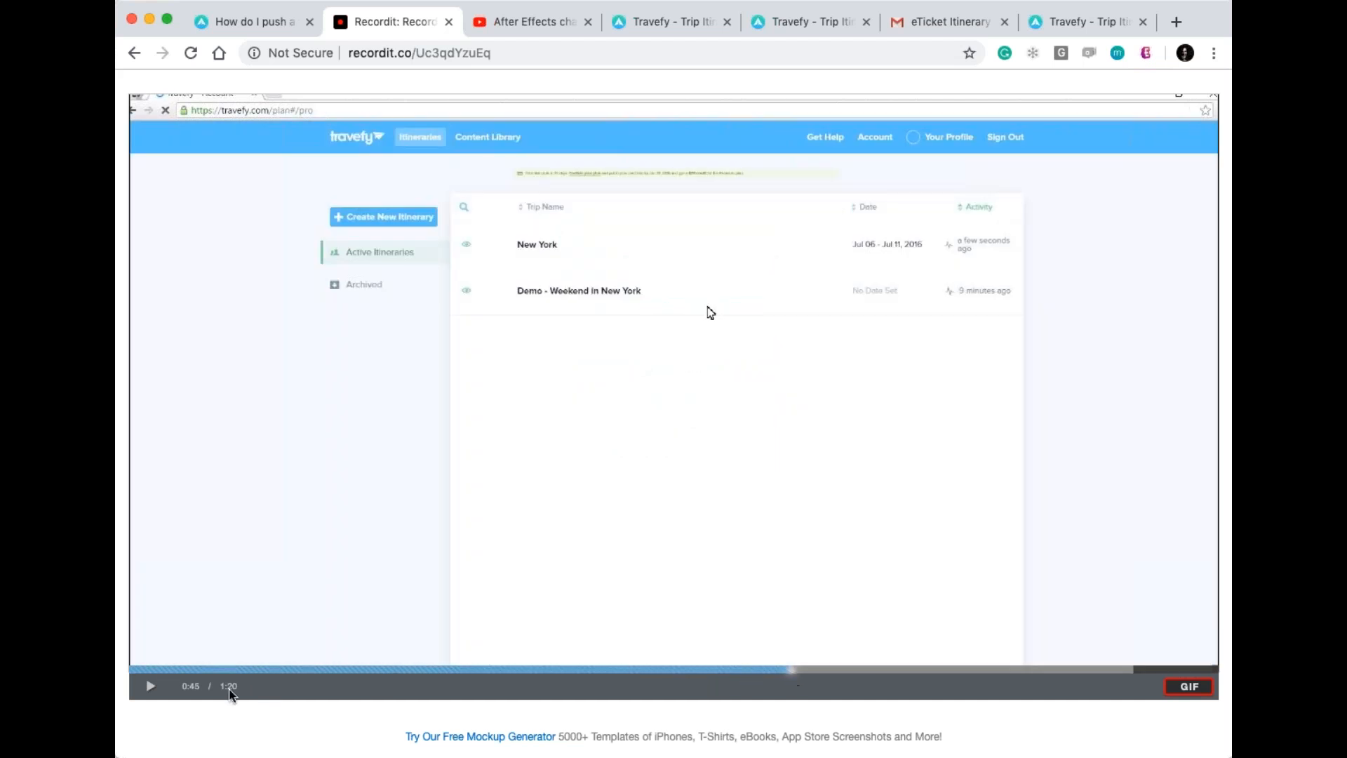
click(150, 685)
click(151, 686)
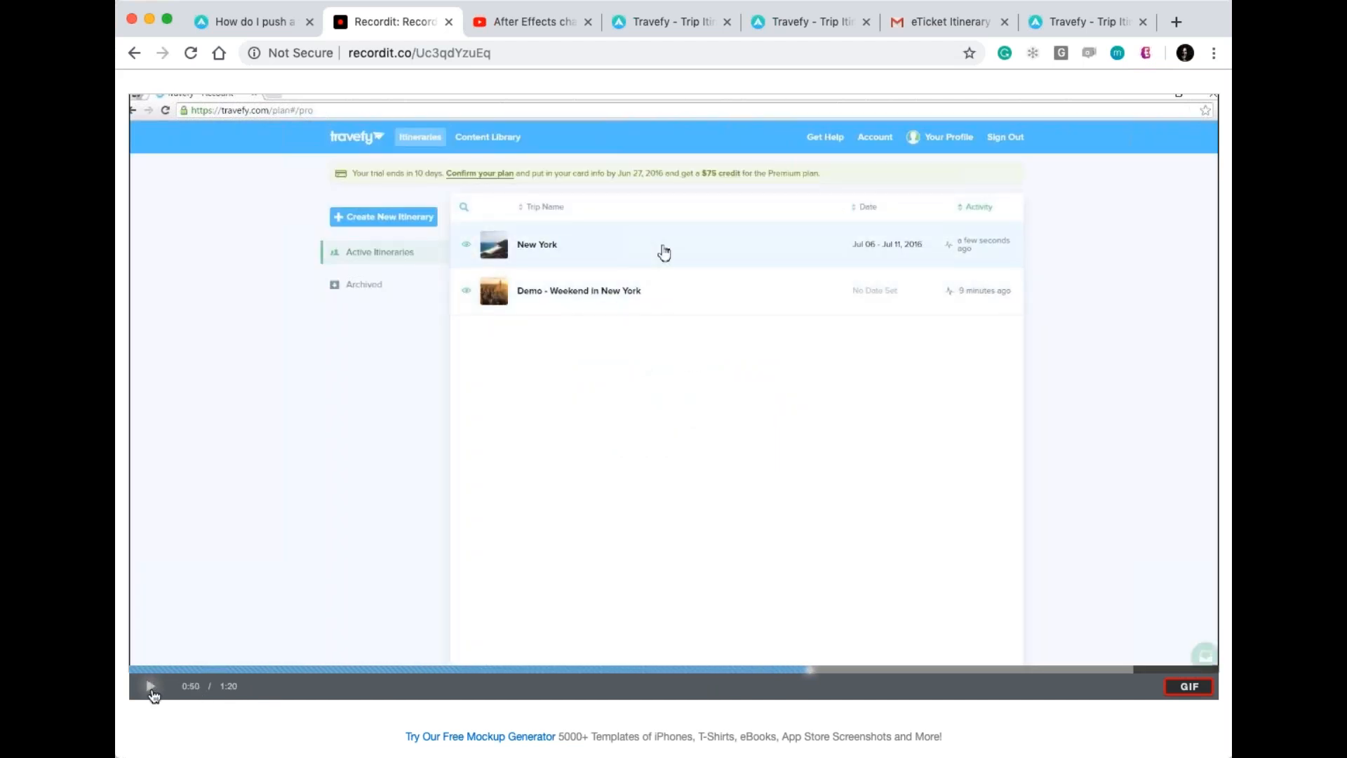
click(151, 685)
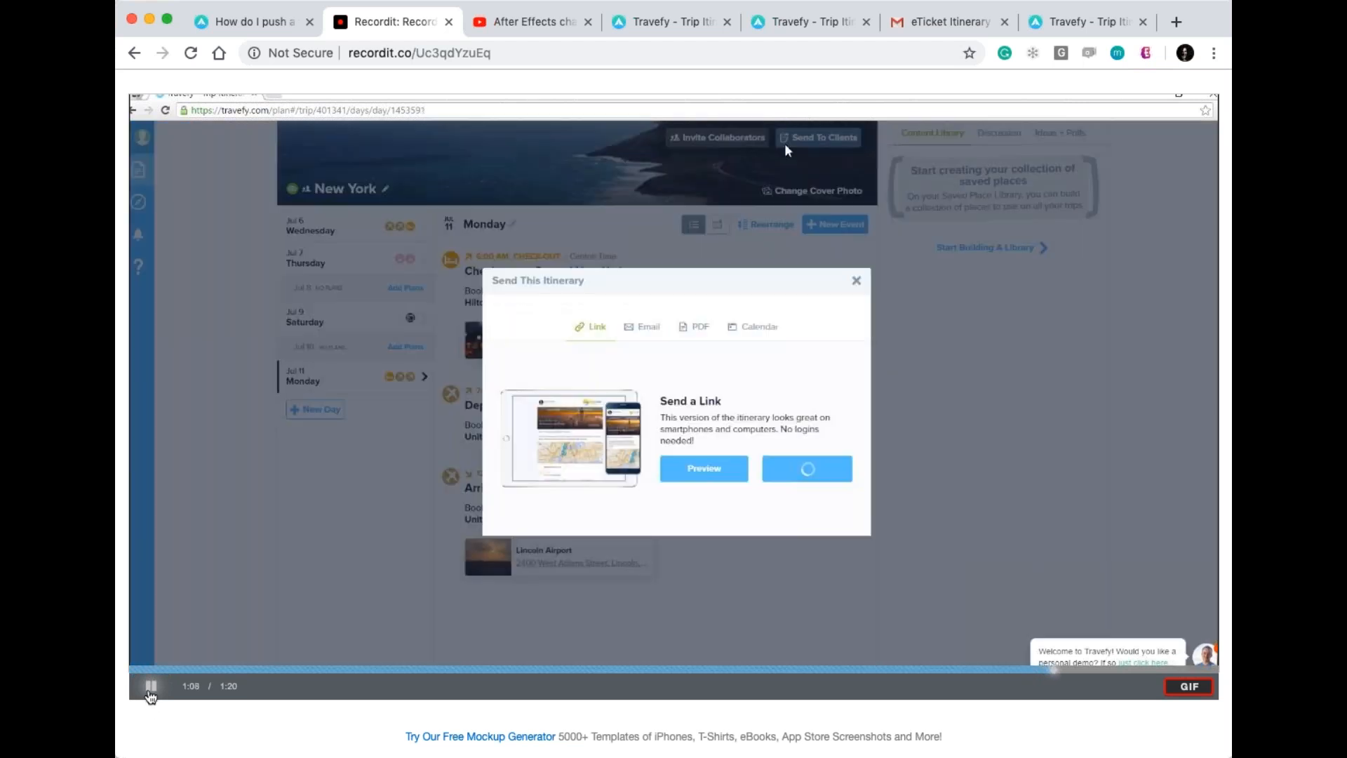
click(150, 691)
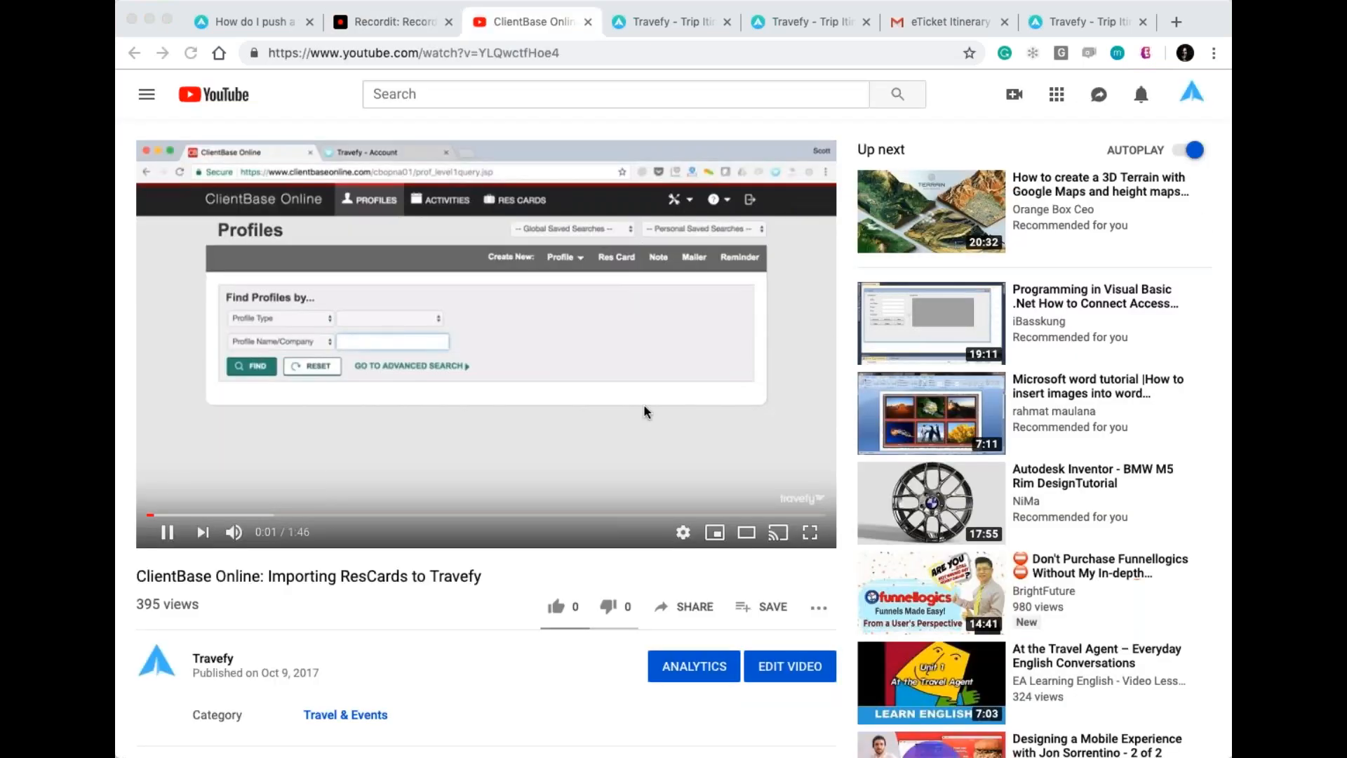
click(169, 534)
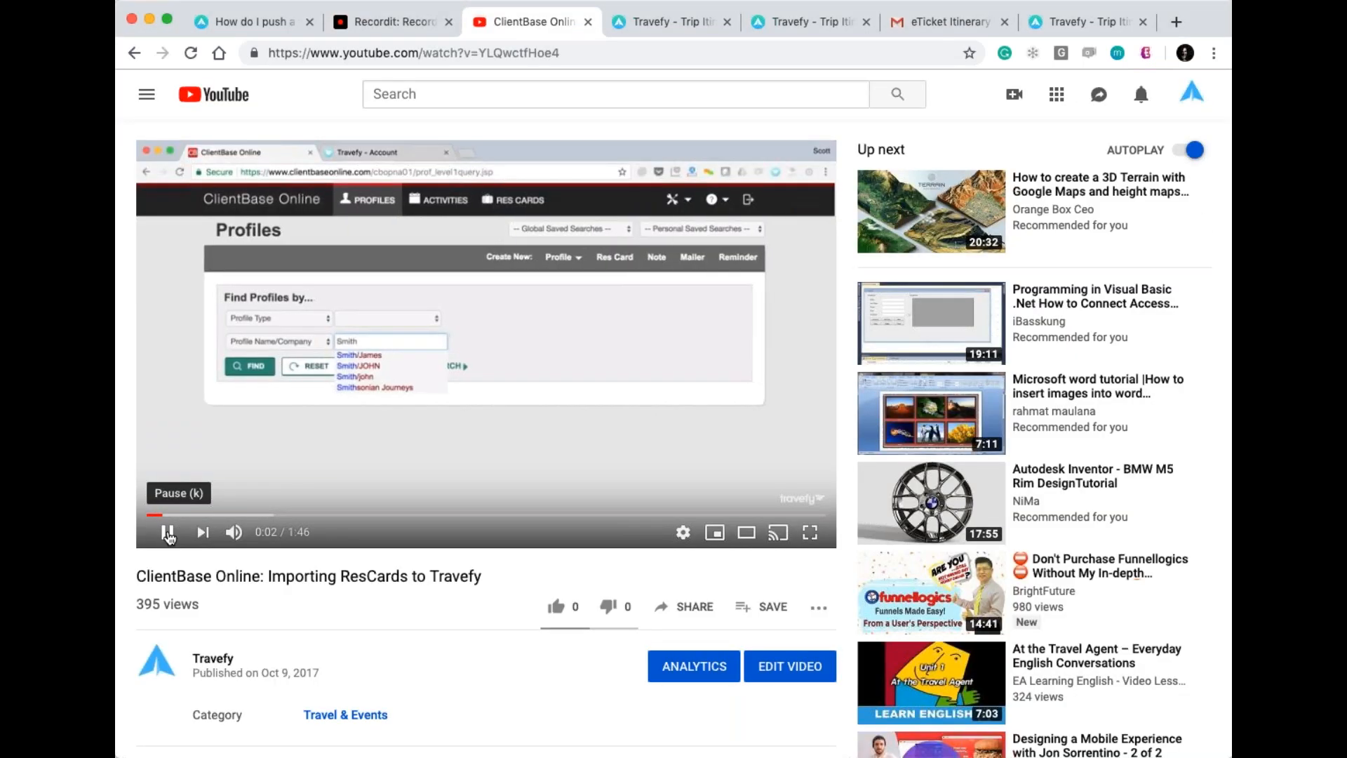
Watch the ClientBase importing video full screen up to the Res Card's Live Connect settings at 0:52.
click(168, 533)
click(169, 536)
click(168, 536)
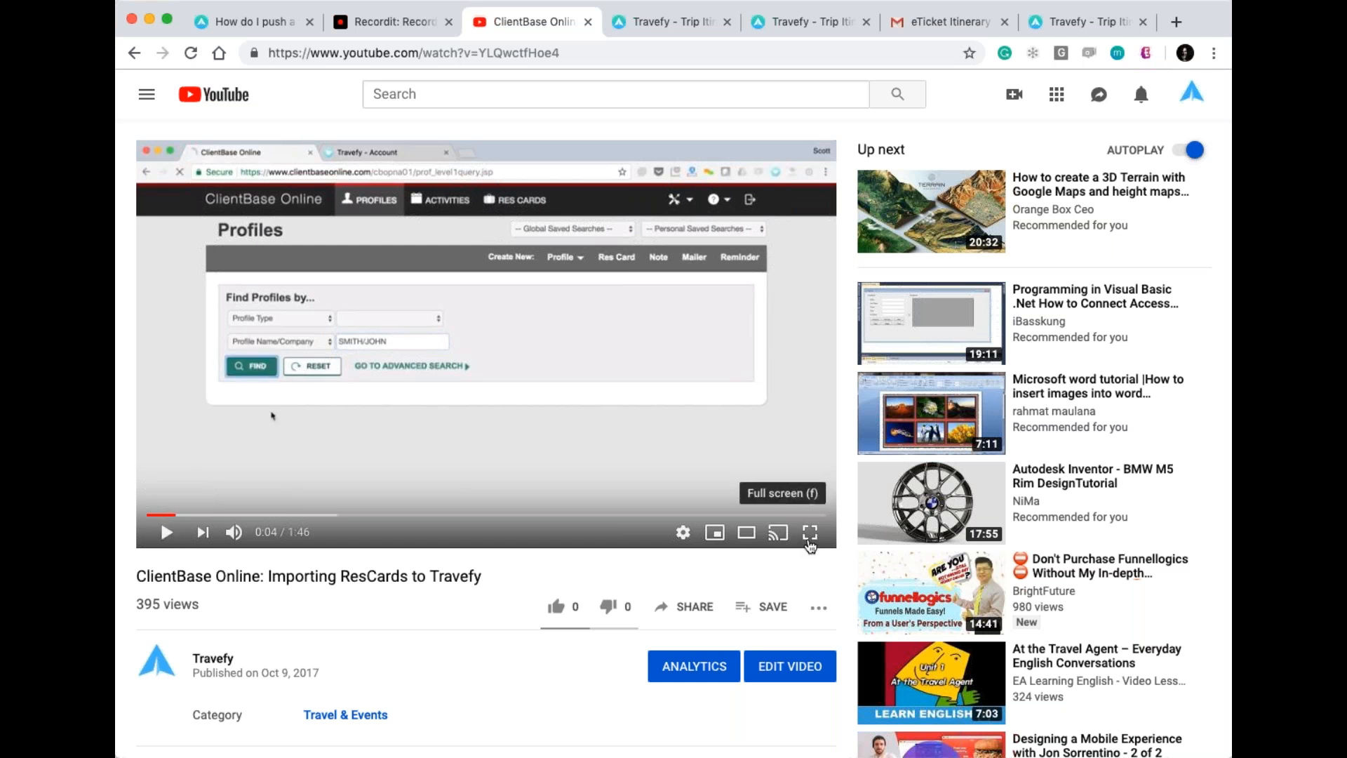
click(810, 533)
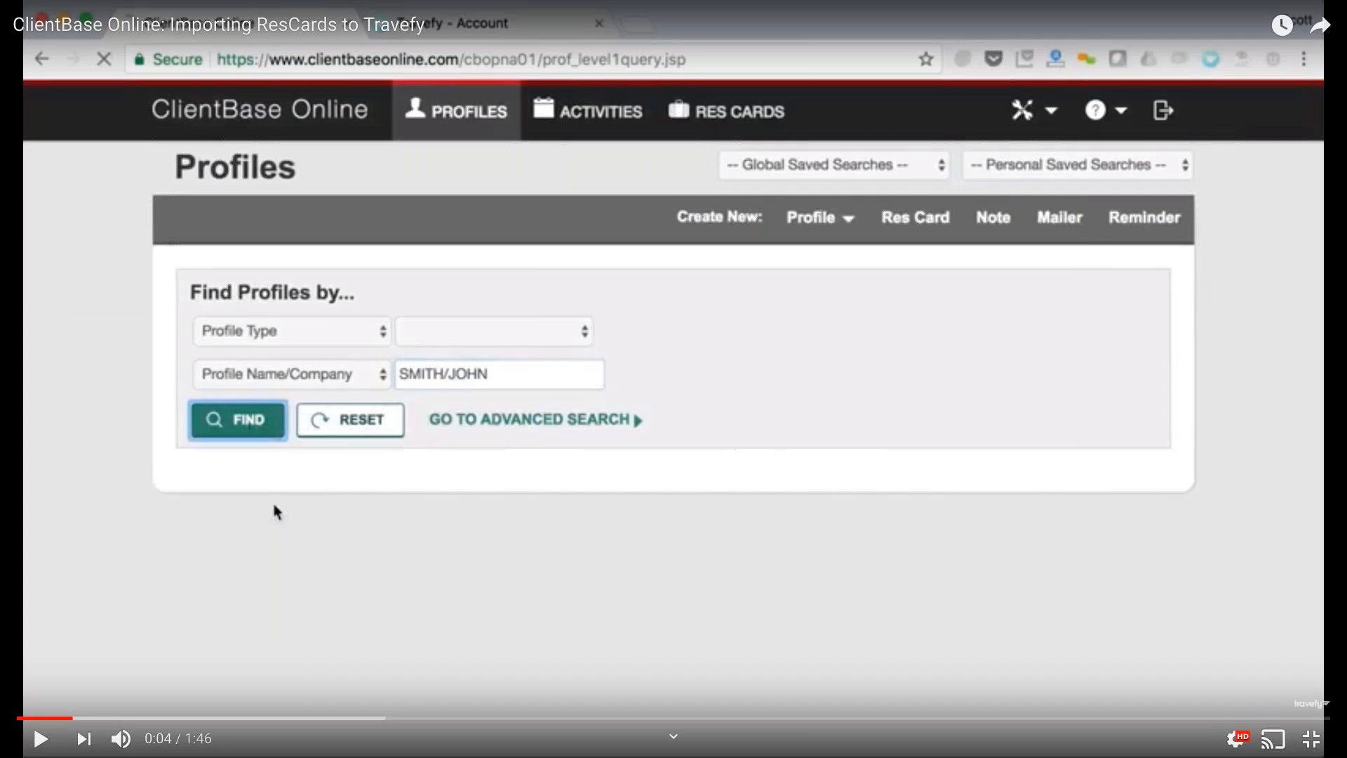
click(38, 736)
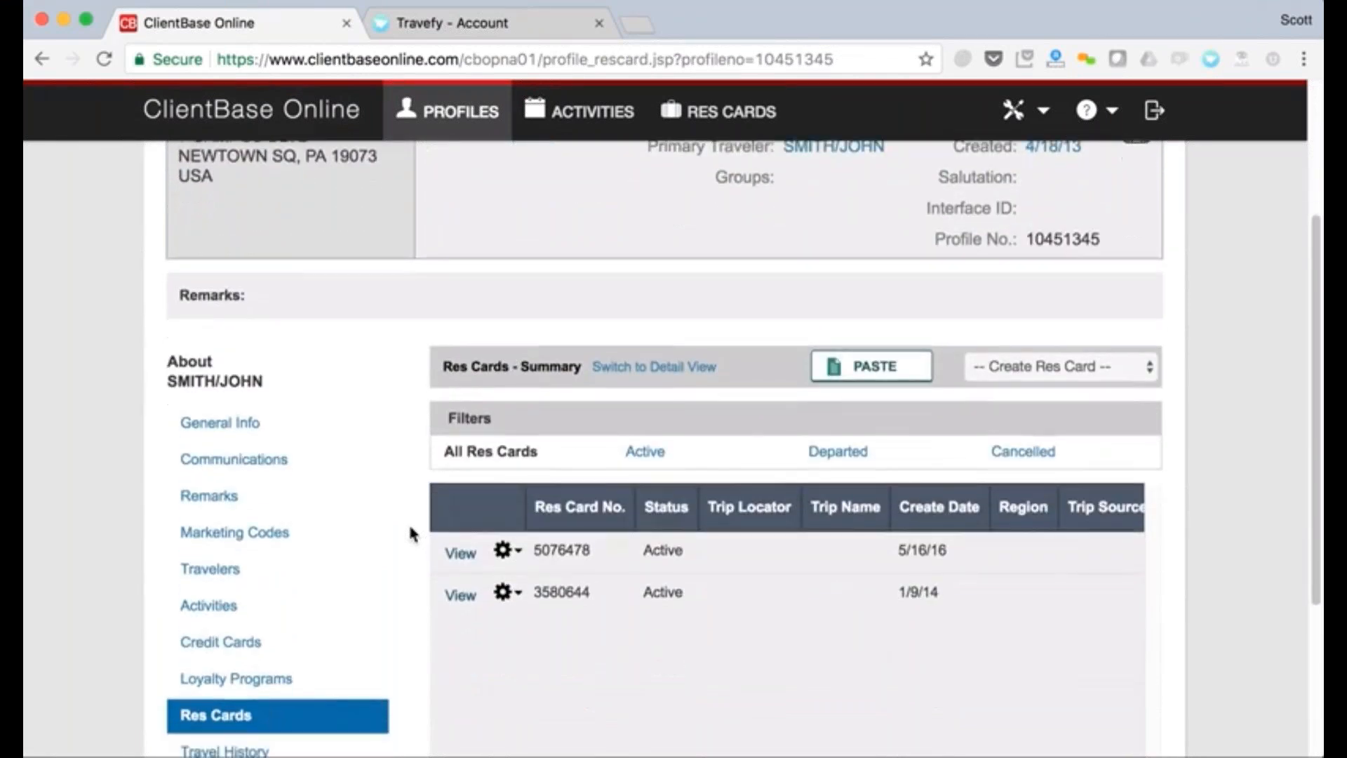
scroll(674, 379, down, 1)
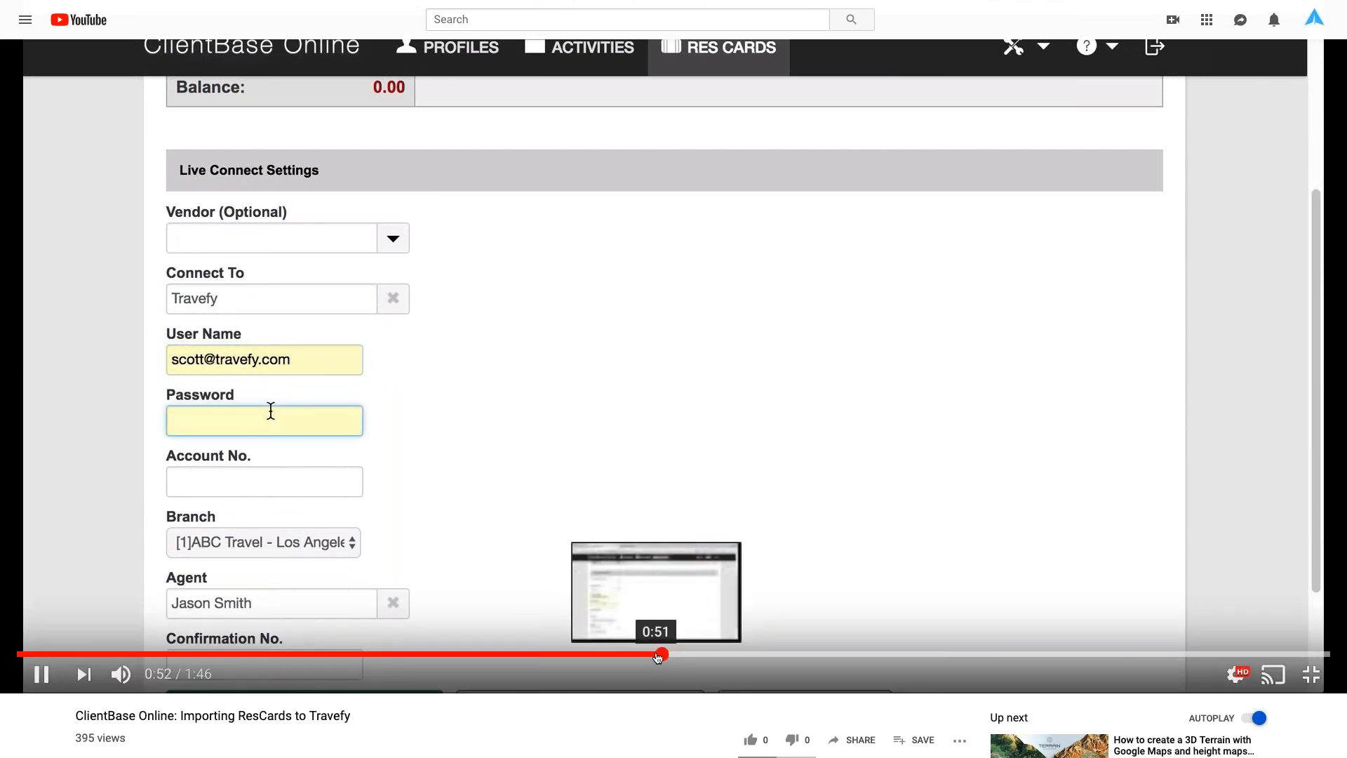
Skip the video to 1:26, pause on the imported Ireland/Greece trip, and exit full screen.
click(722, 654)
drag(723, 660, 787, 656)
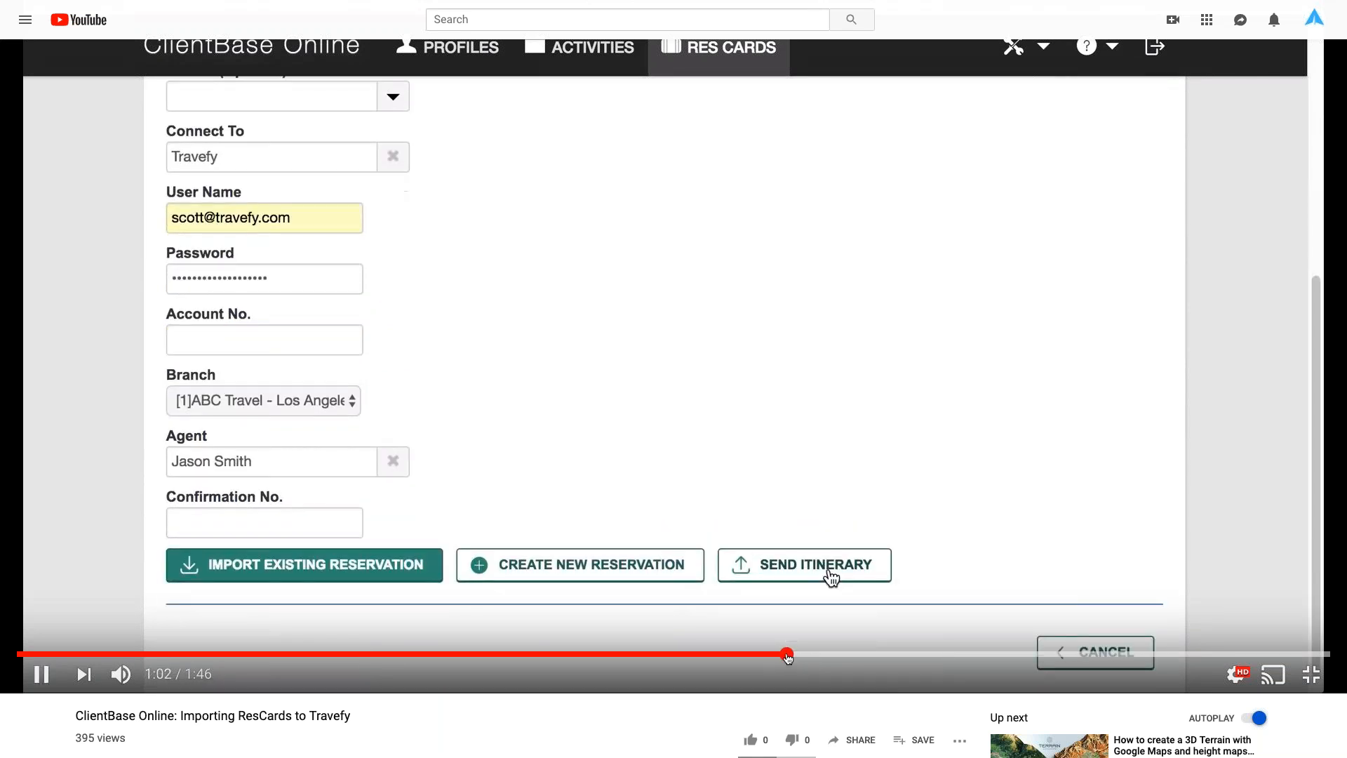
click(830, 655)
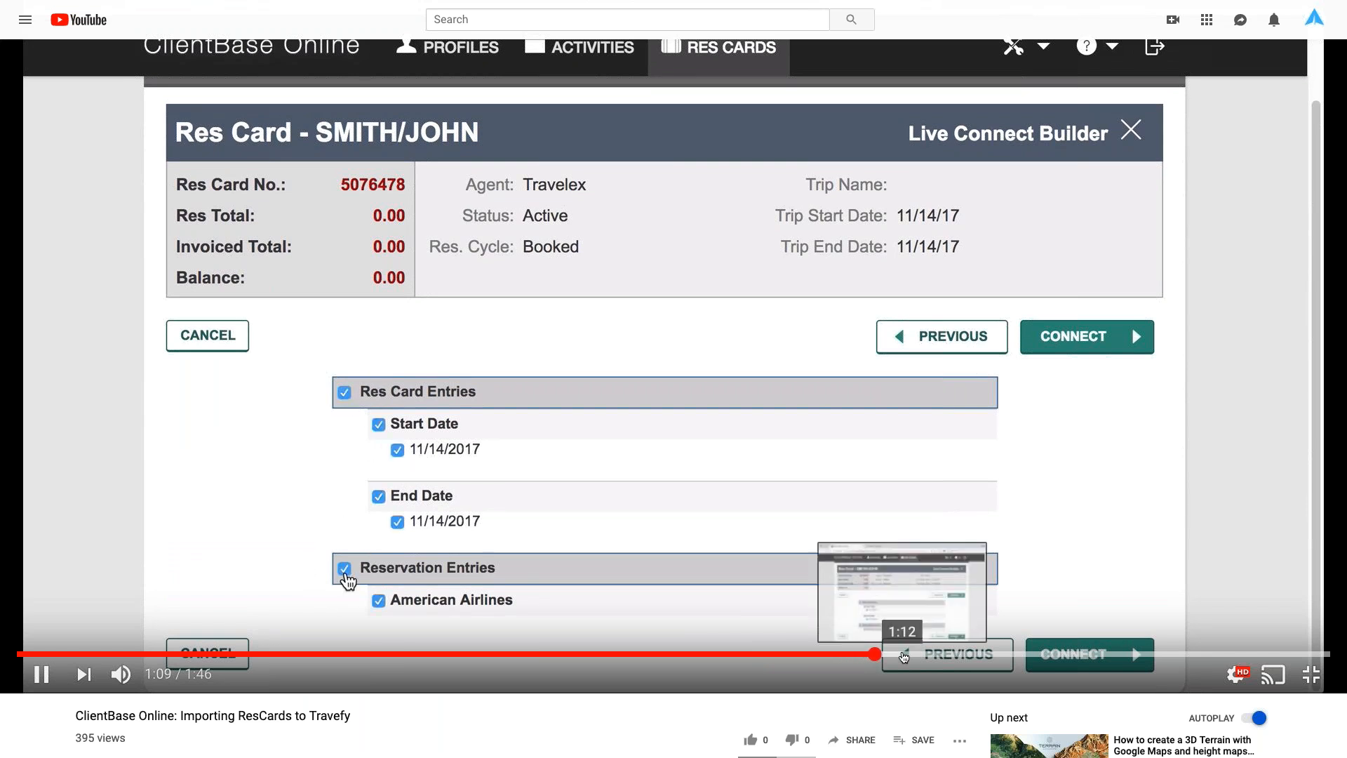
click(917, 656)
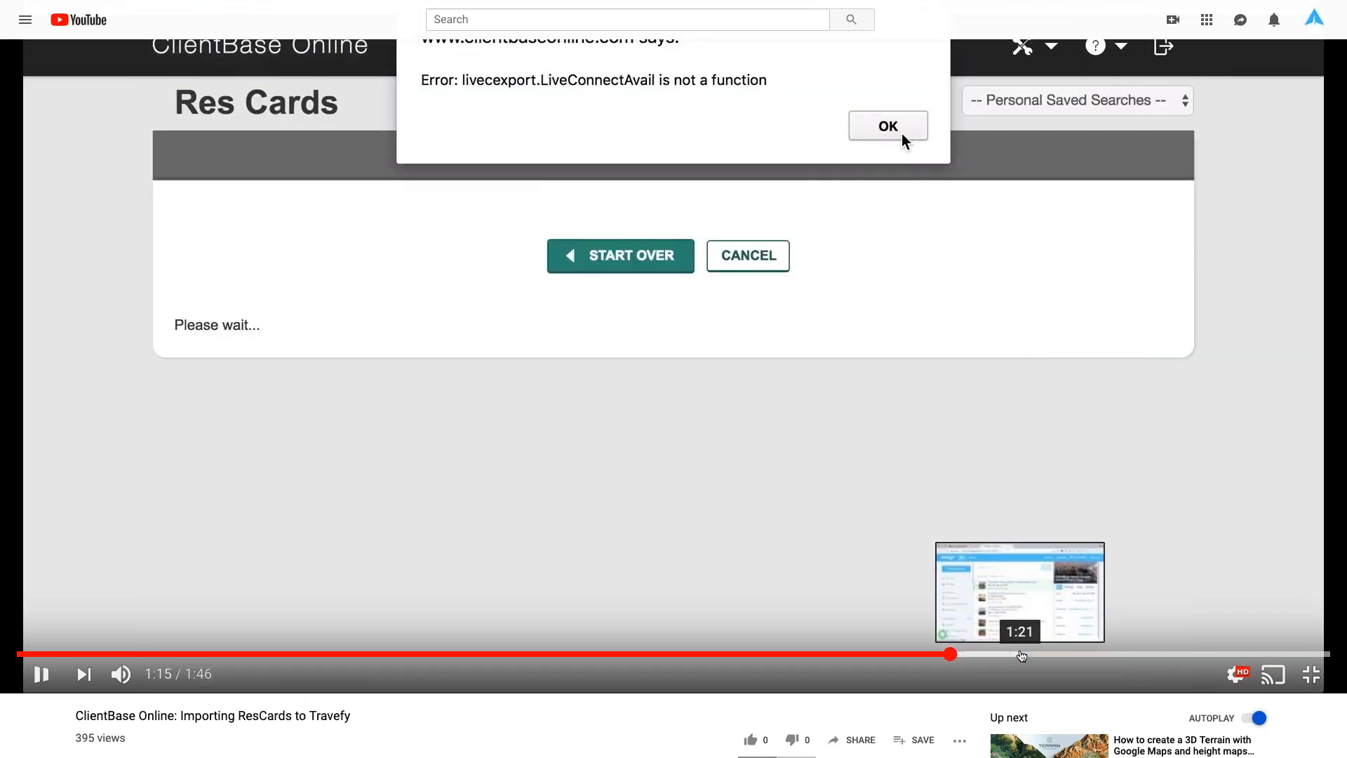
click(1023, 656)
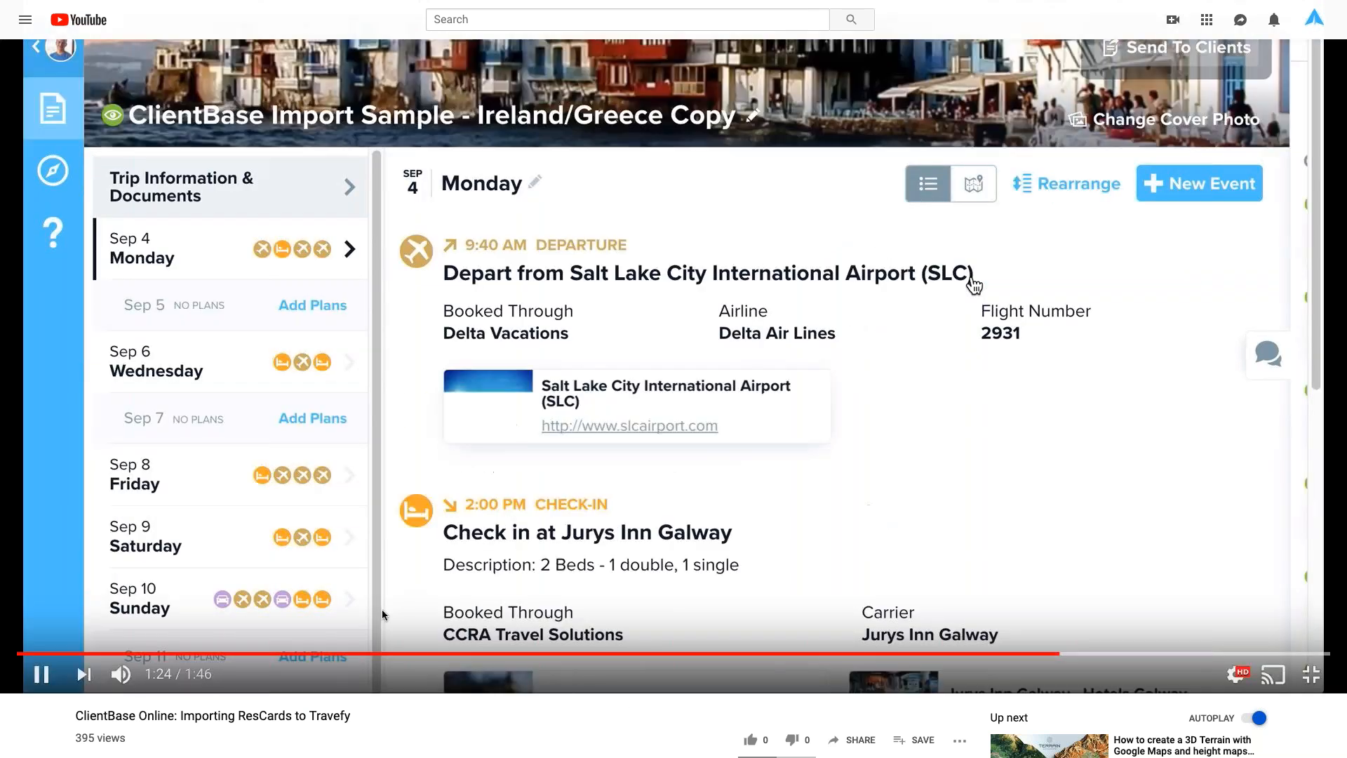
click(49, 691)
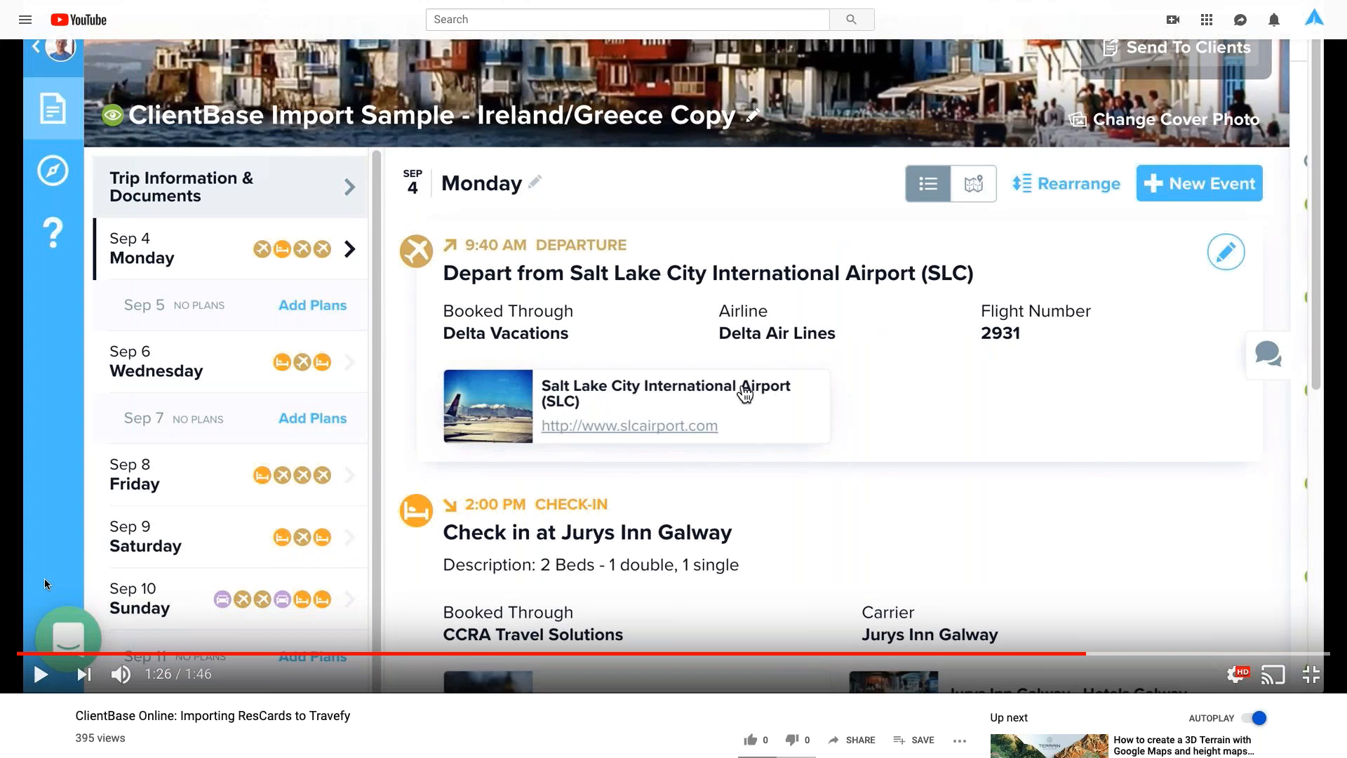
key(Escape)
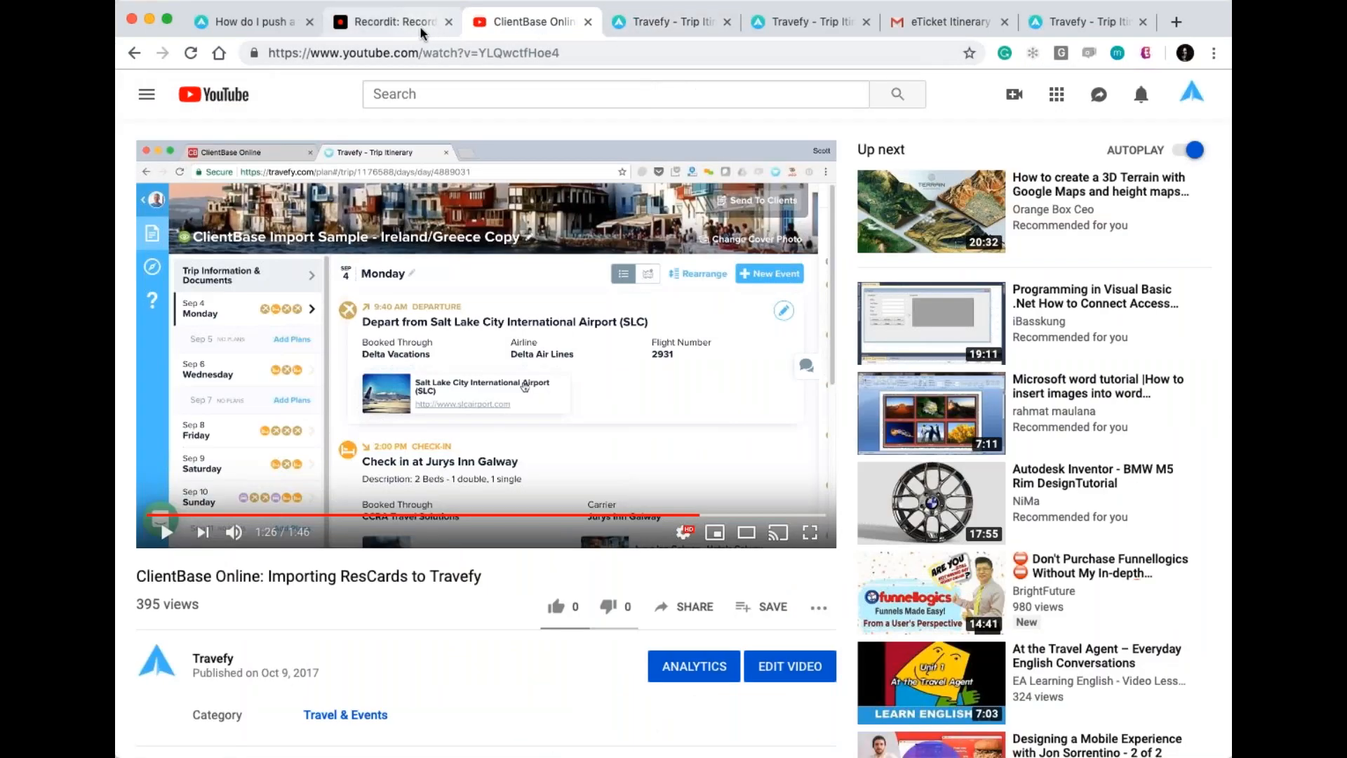
Check the open Travefy trip, then go back to the ClientBase video tab.
click(651, 22)
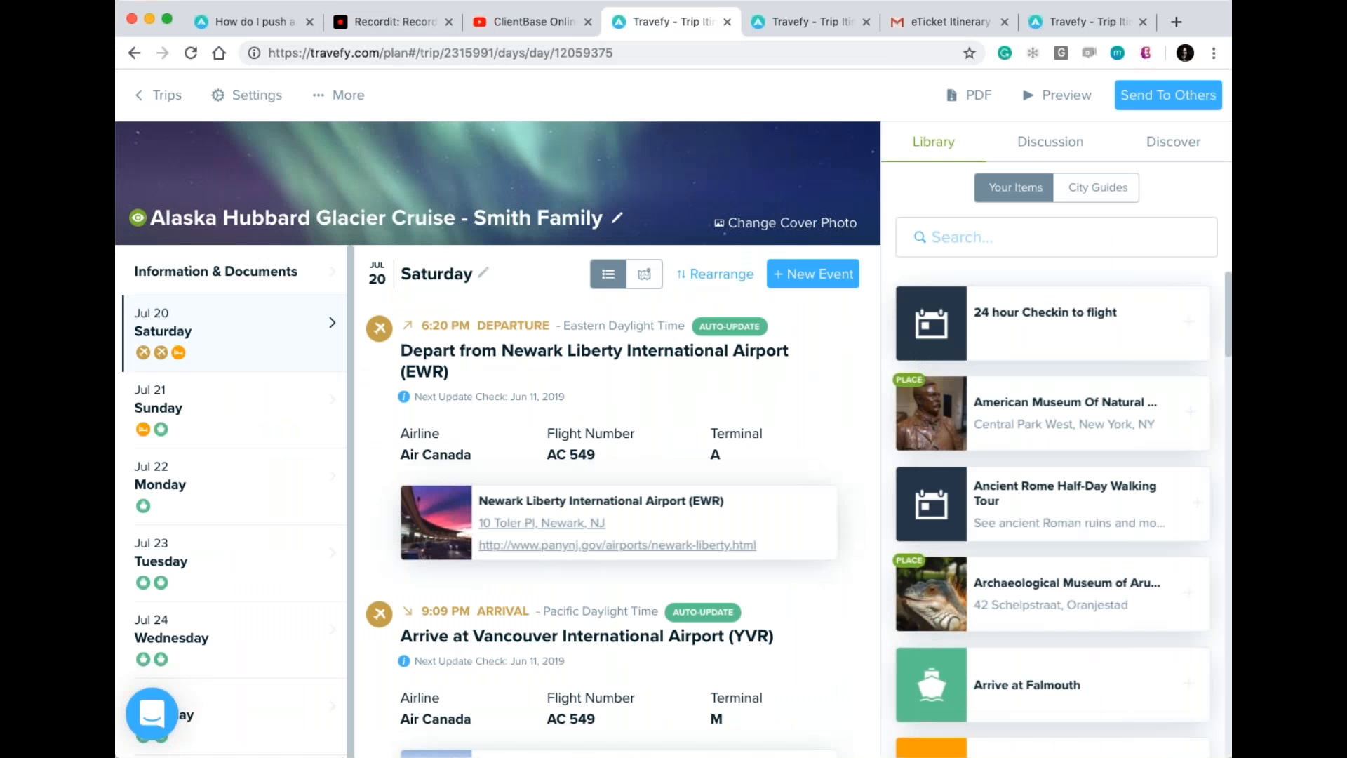
click(531, 22)
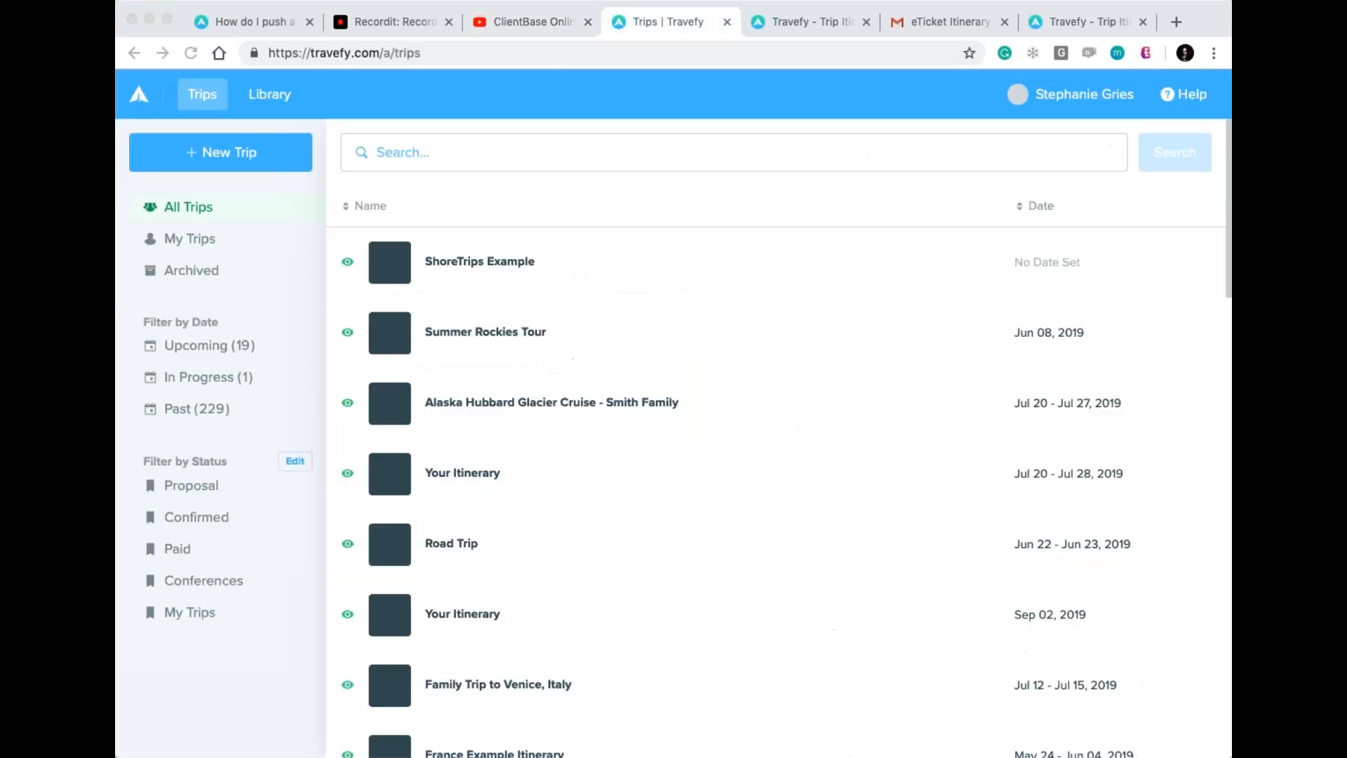
Open an itinerary from the Travefy Trips list and show the event types for its empty Day 1.
click(210, 152)
click(171, 199)
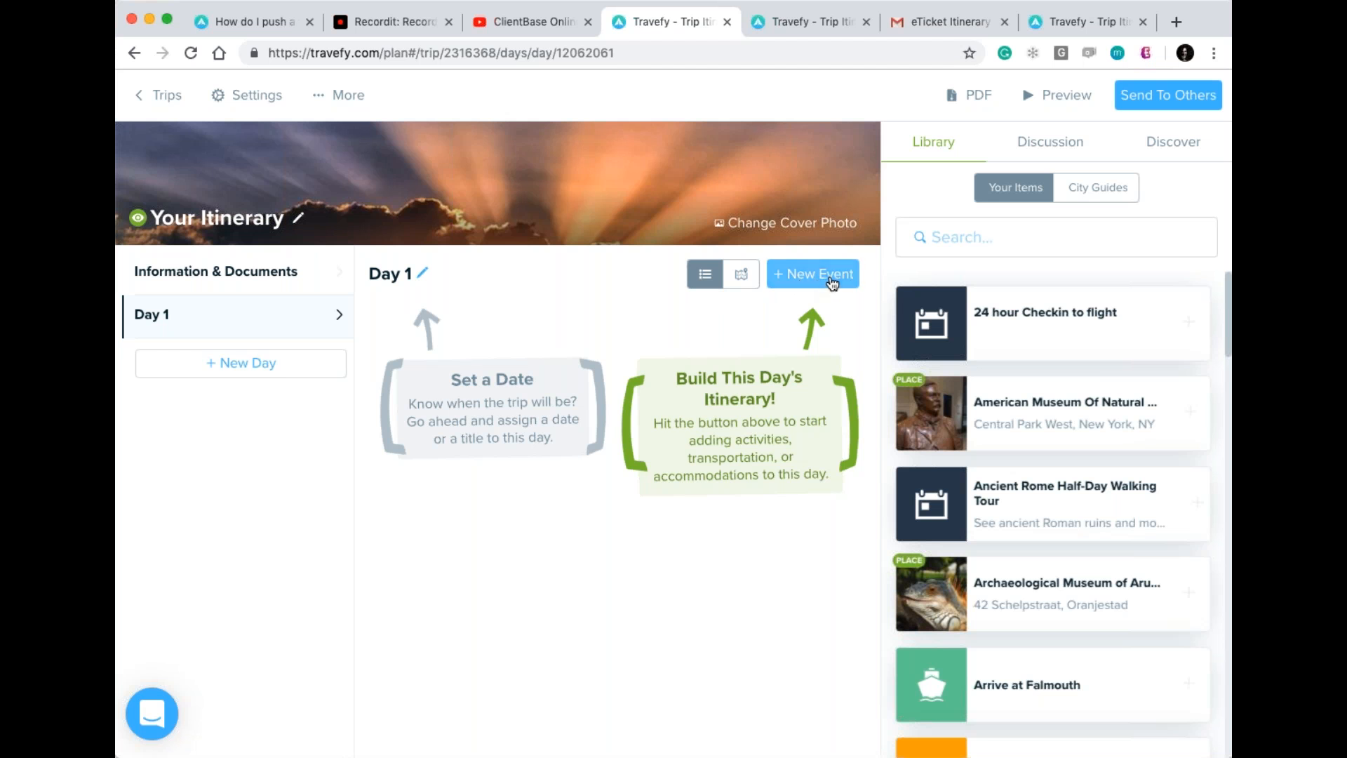
click(832, 283)
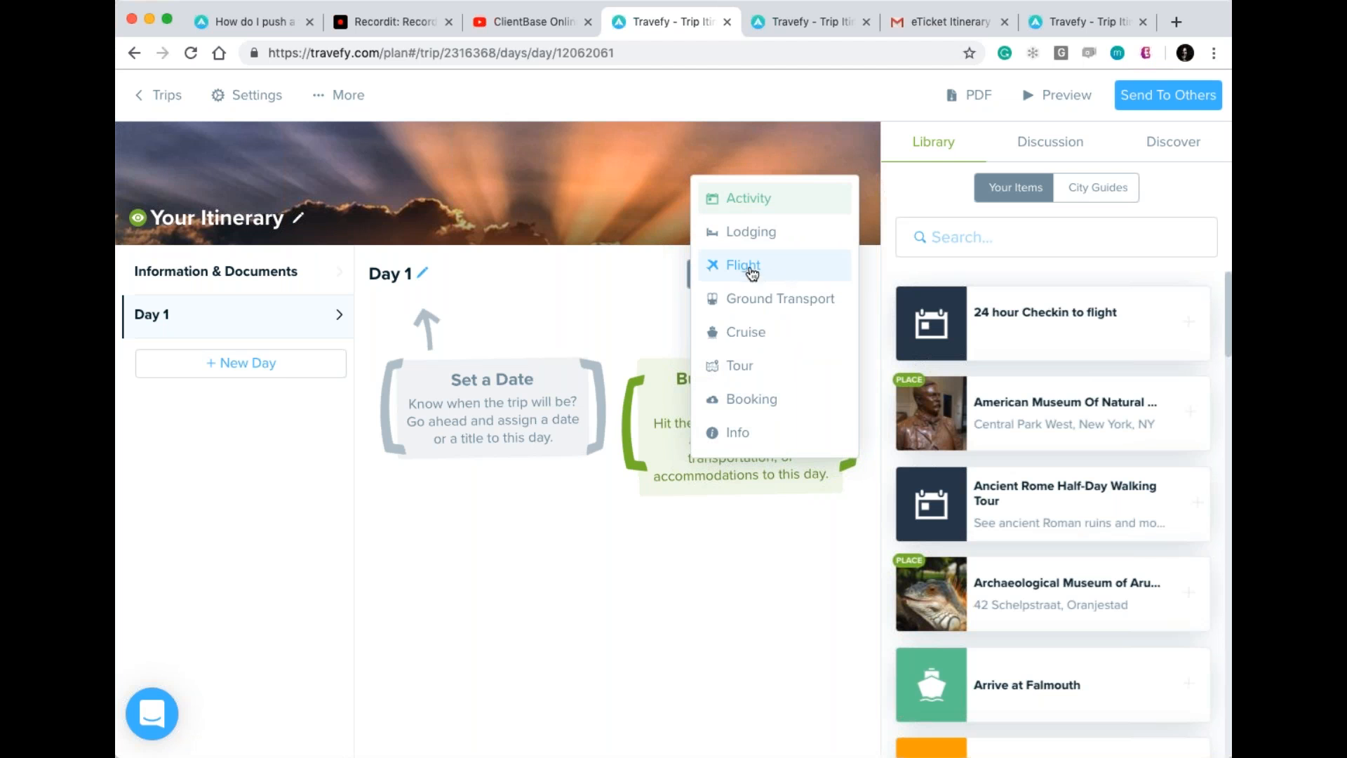
Start a flight event dated Saturday, July 20, 2019.
click(752, 272)
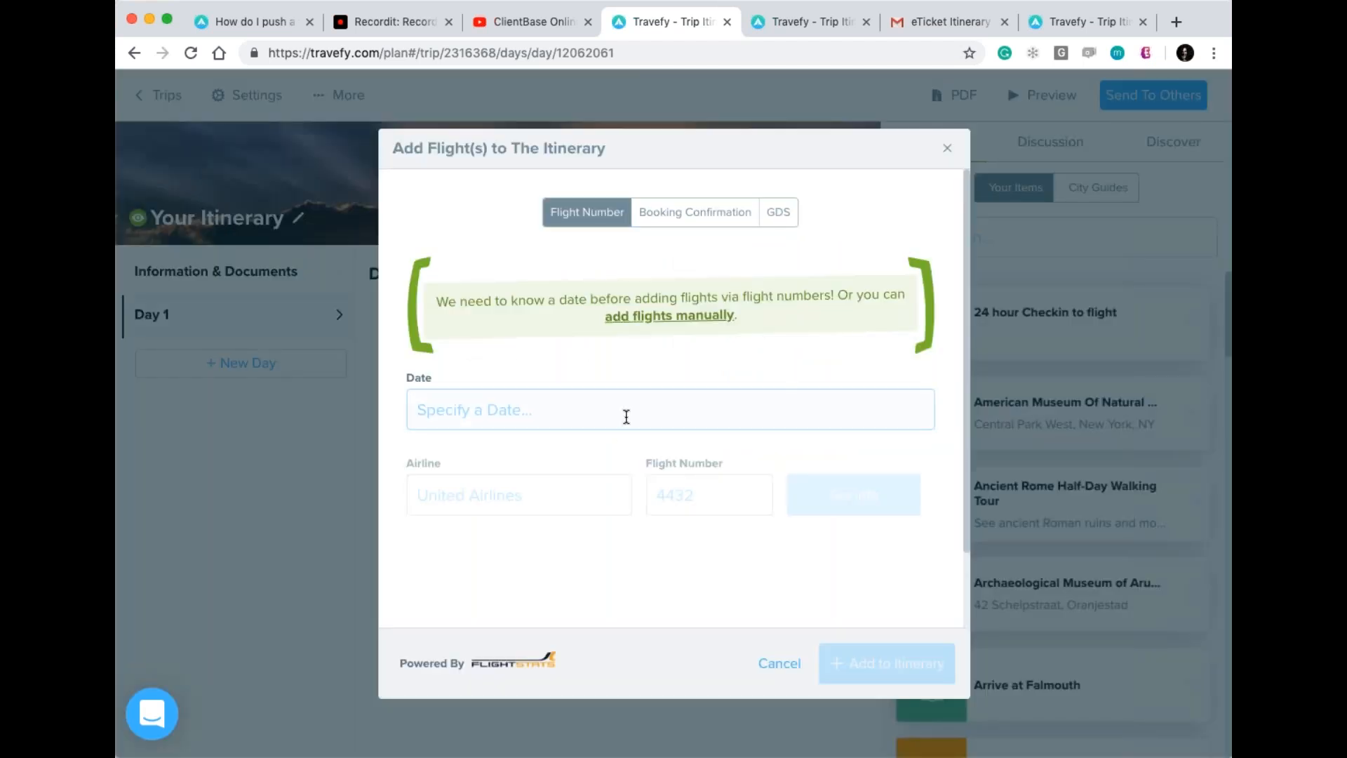
click(626, 416)
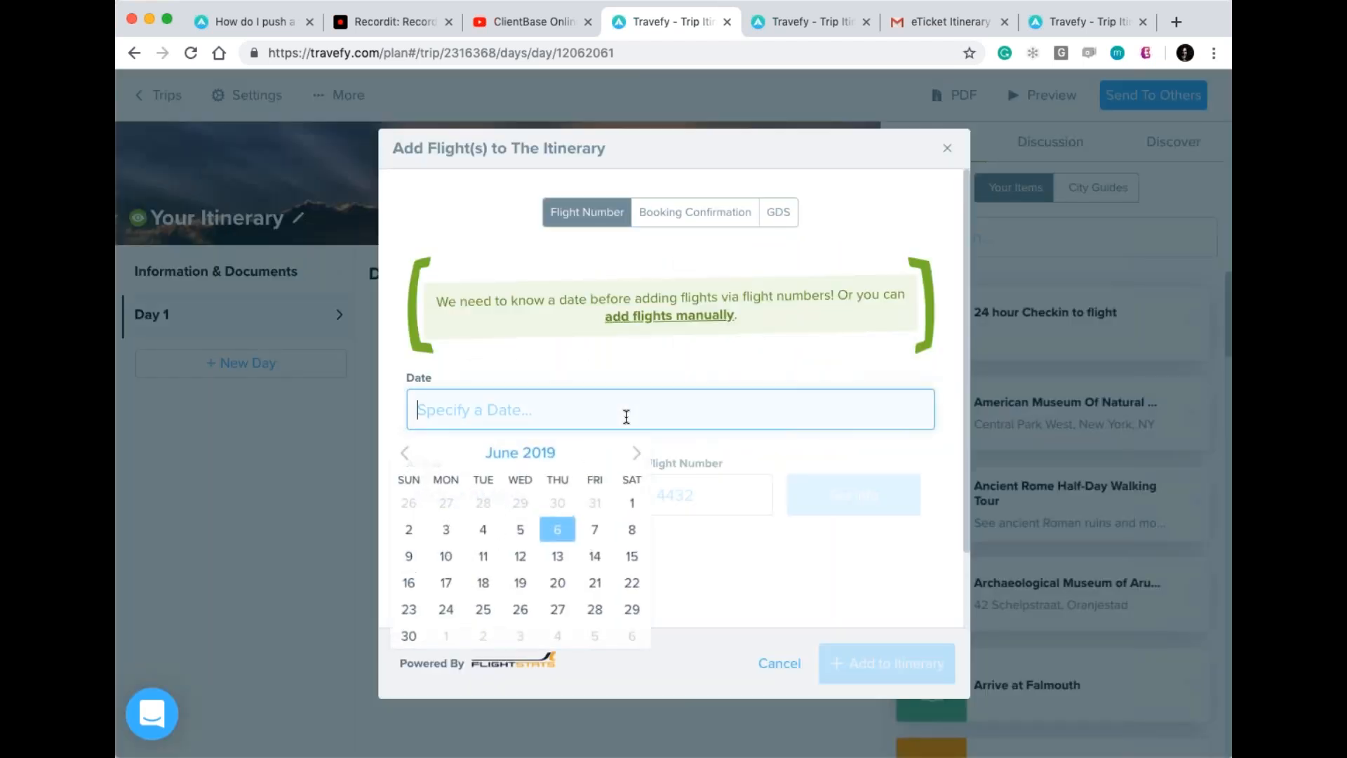
click(645, 455)
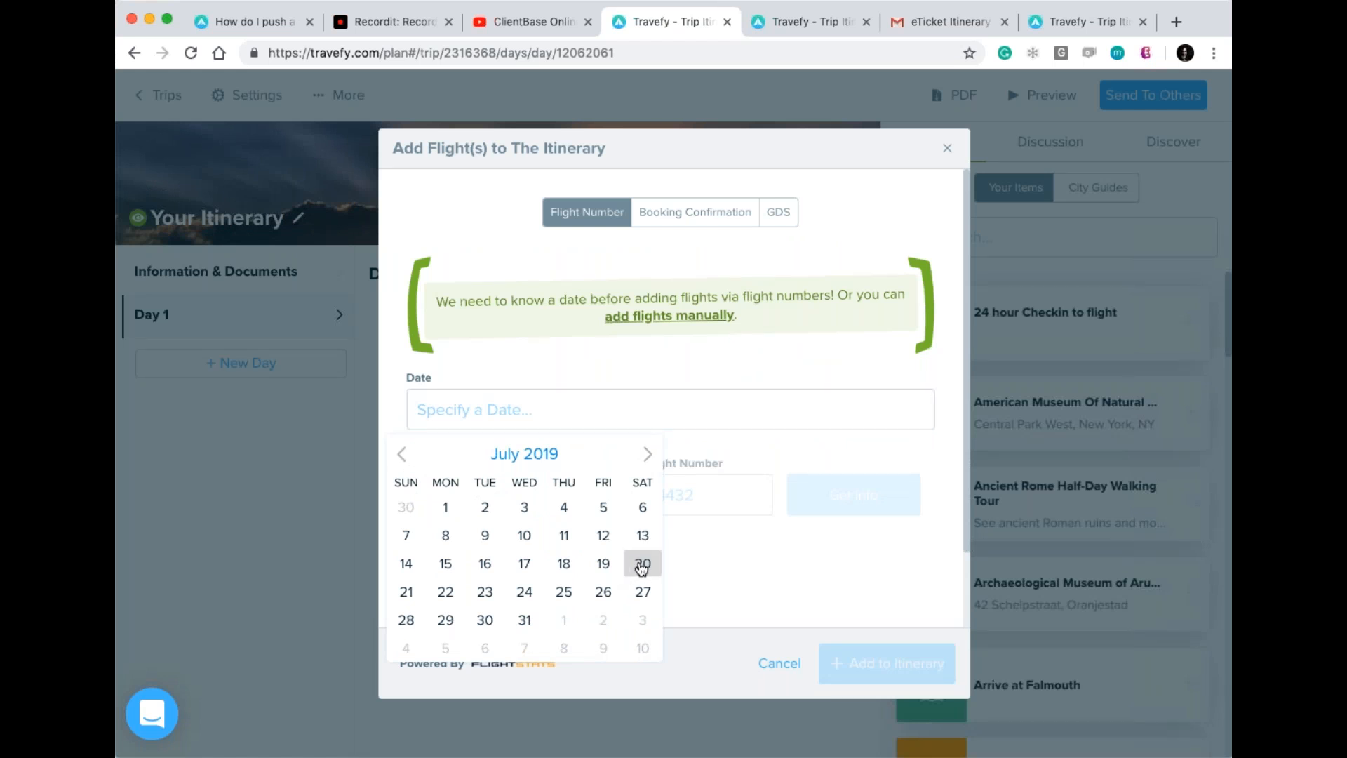
click(642, 565)
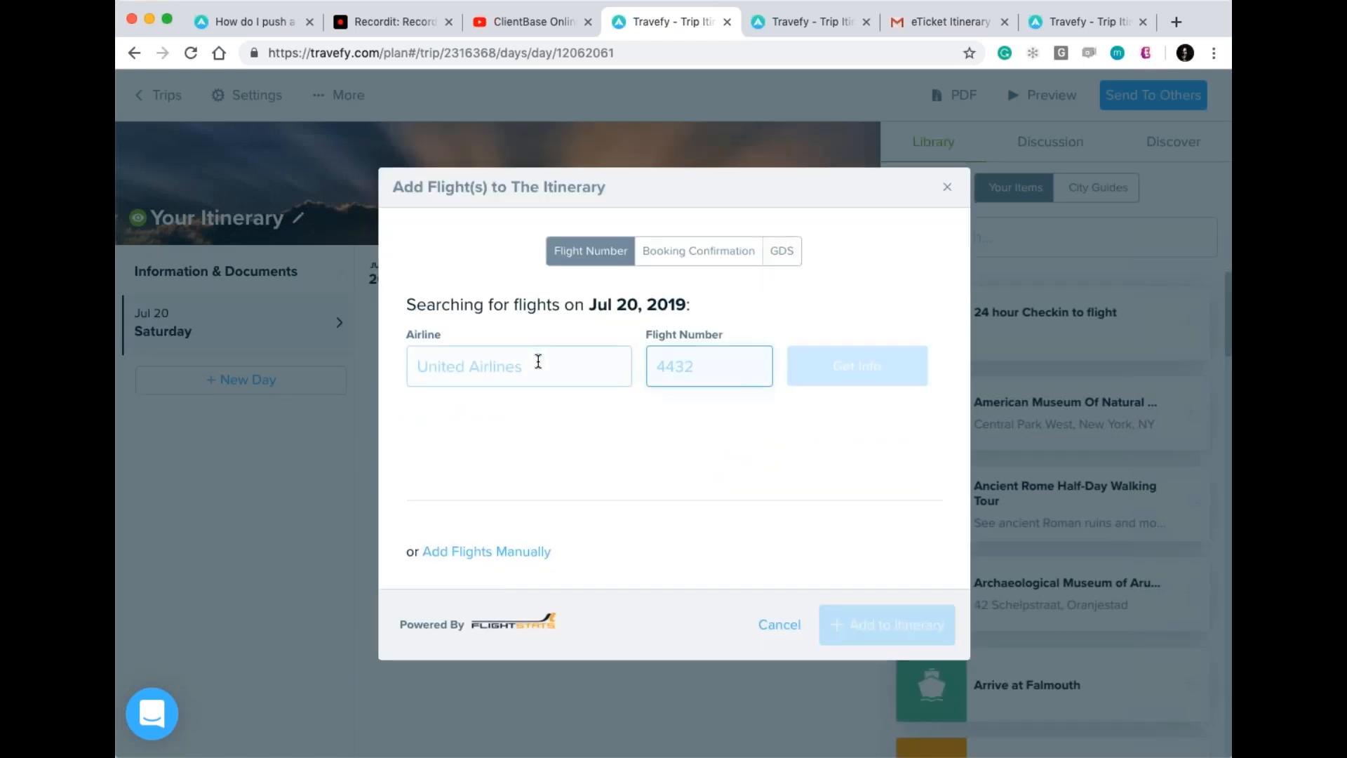
Select Air Canada (AC) as the flight's airline.
click(538, 361)
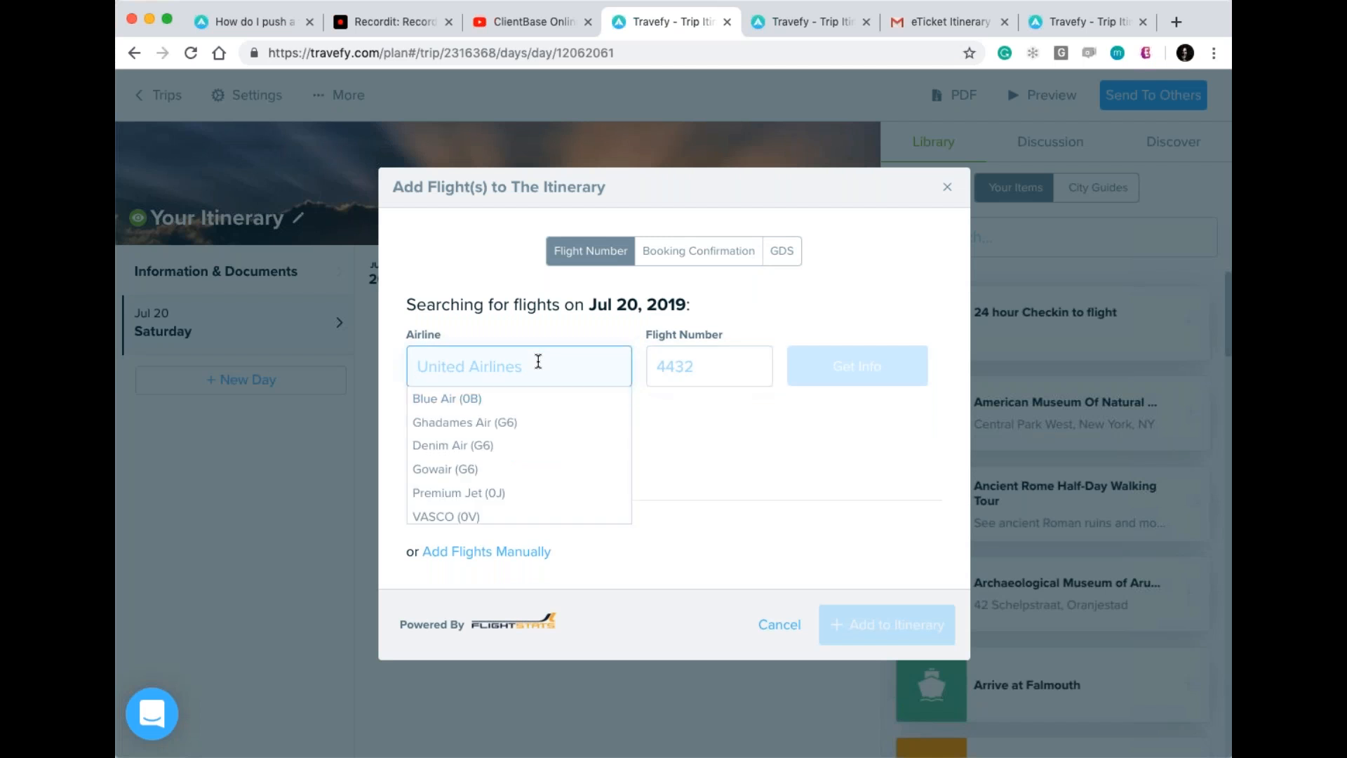
text(air)
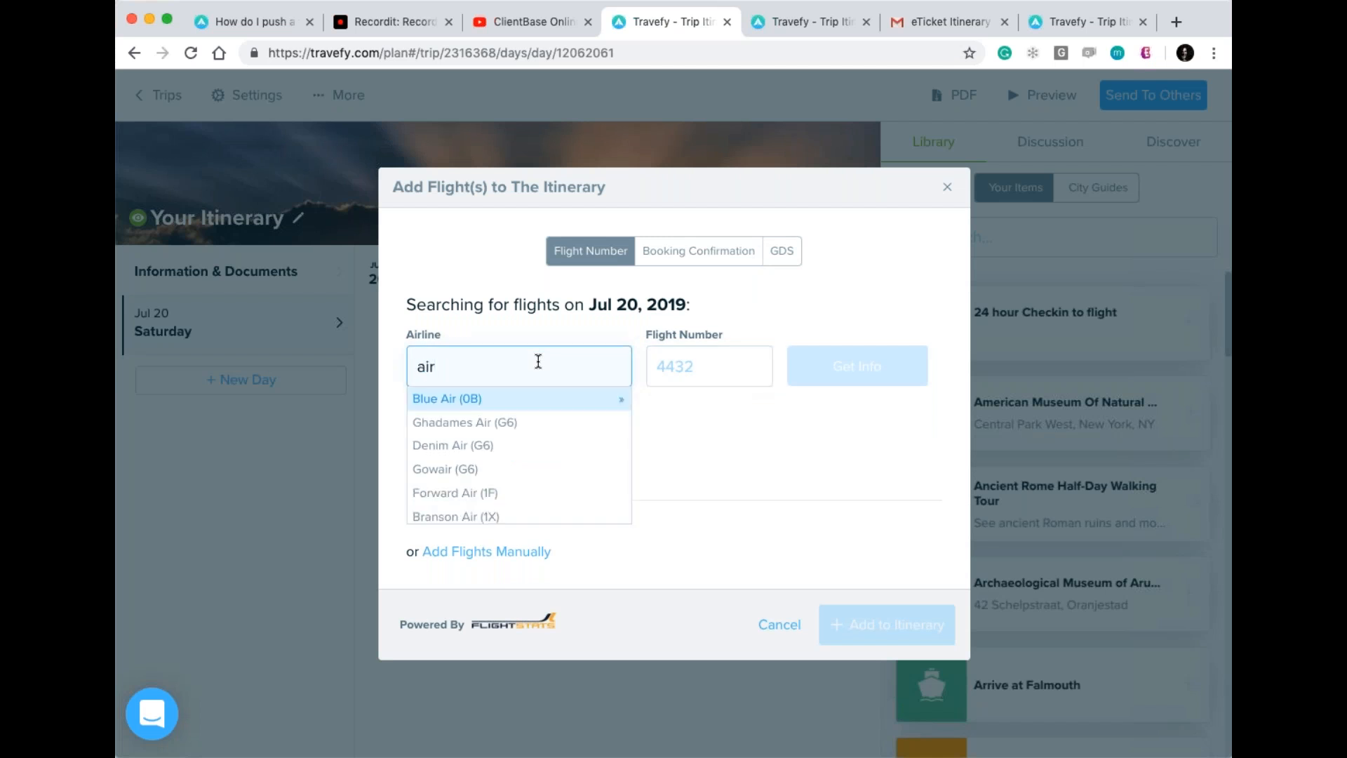
text( can)
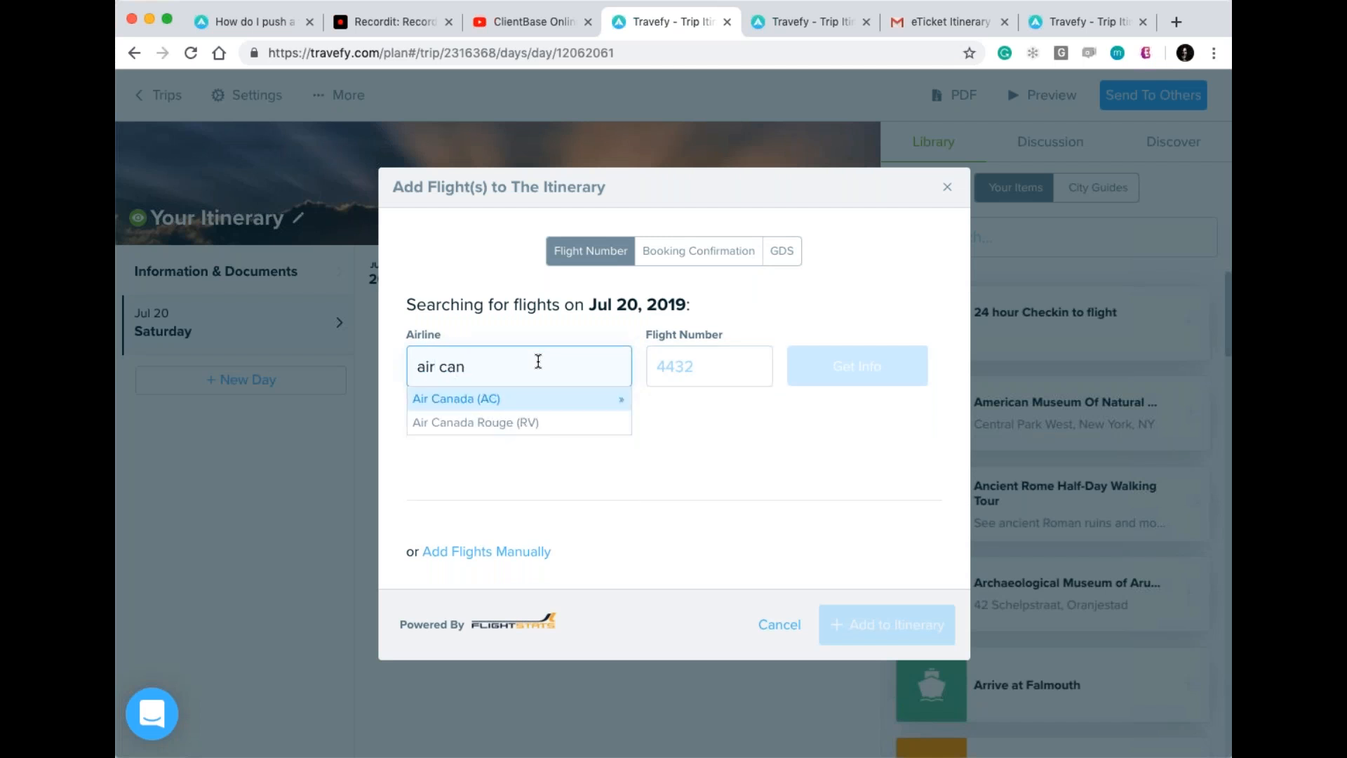
drag(521, 370, 411, 367)
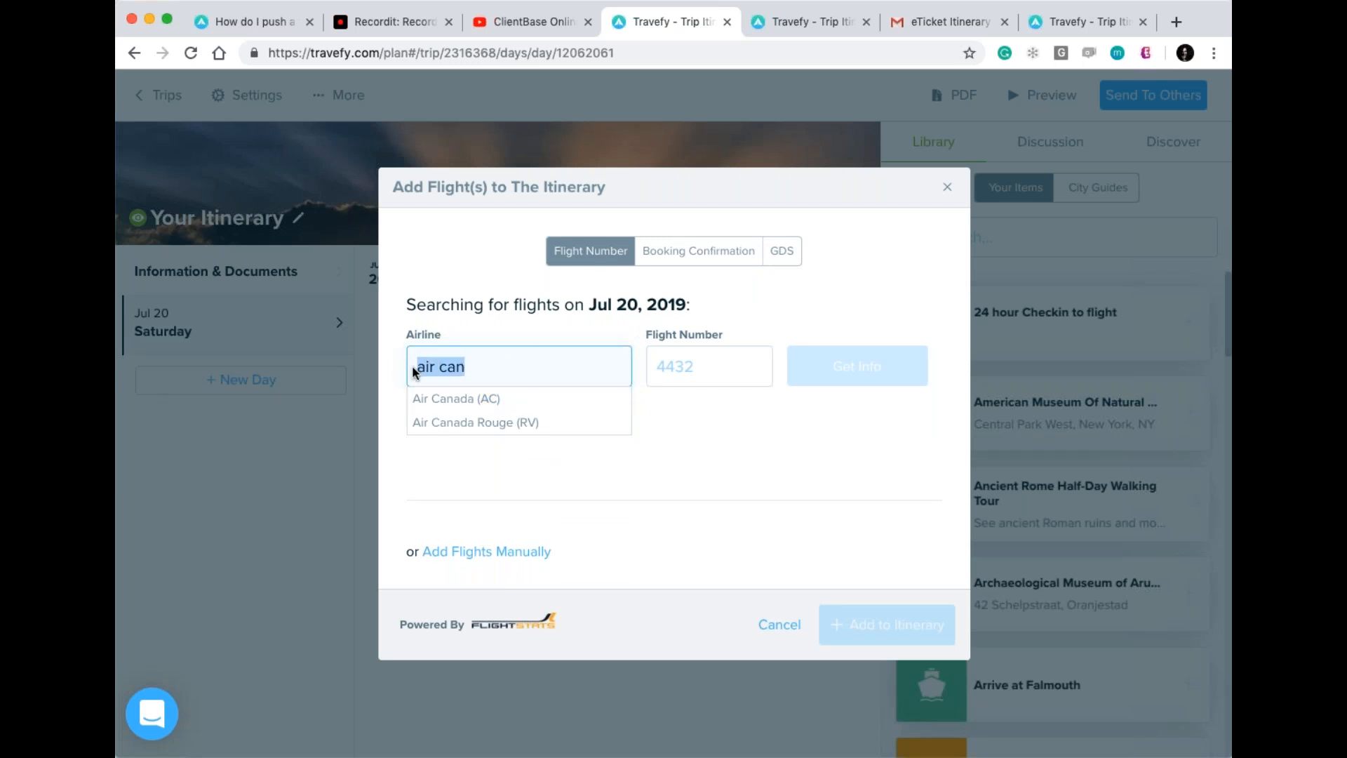
key(BackSpace)
scroll(520, 424, down, 10)
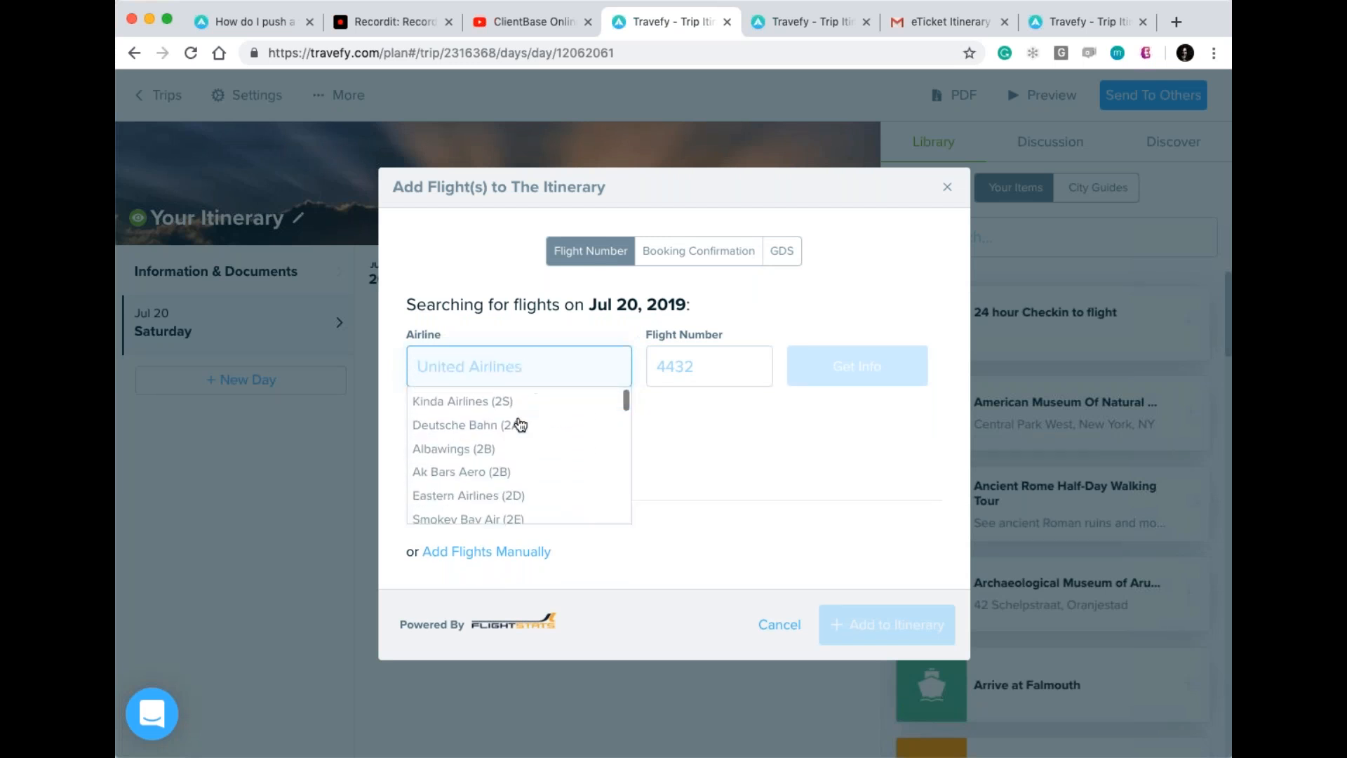
scroll(521, 424, down, 10)
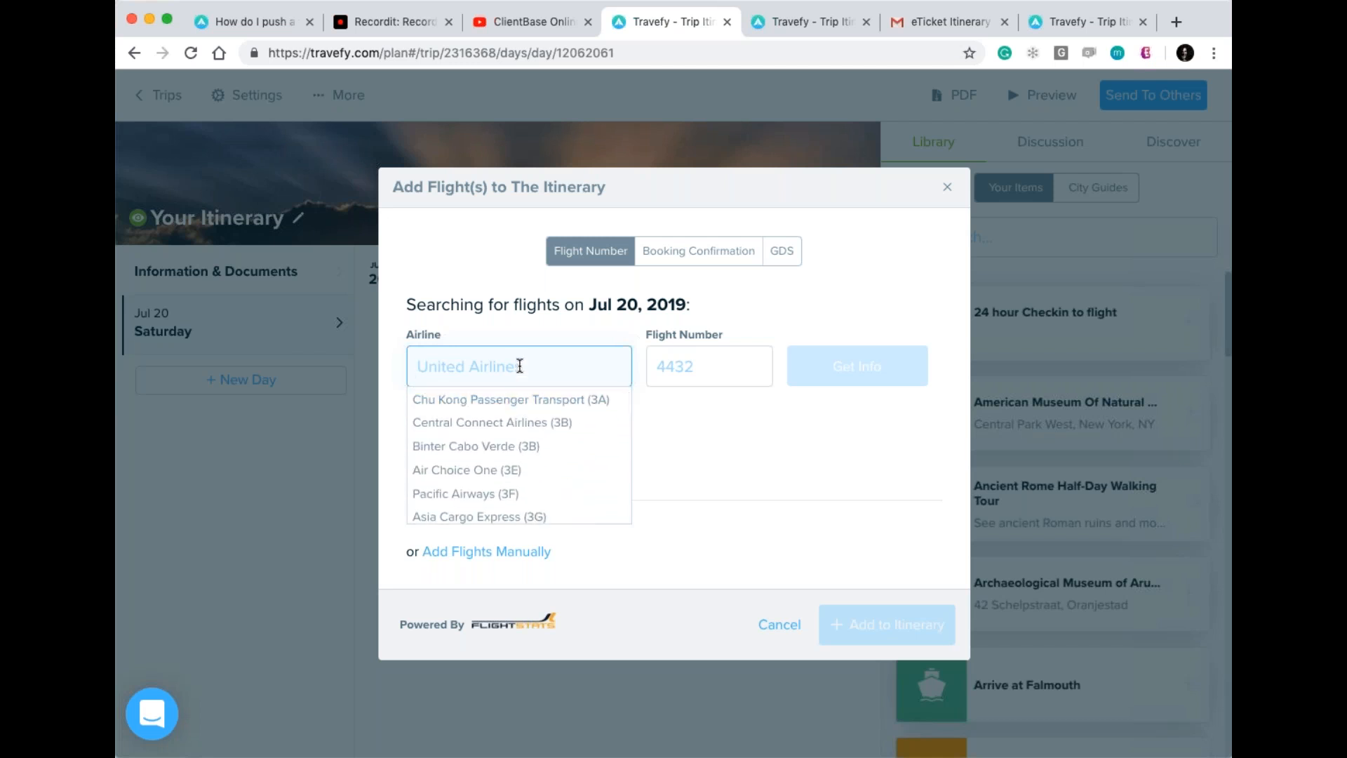
click(520, 365)
text(aie cana)
key(BackSpace)
key(BackSpace)
key(BackSpace)
key(BackSpace)
key(BackSpace)
text(r)
key(BackSpace)
key(BackSpace)
text(r canad)
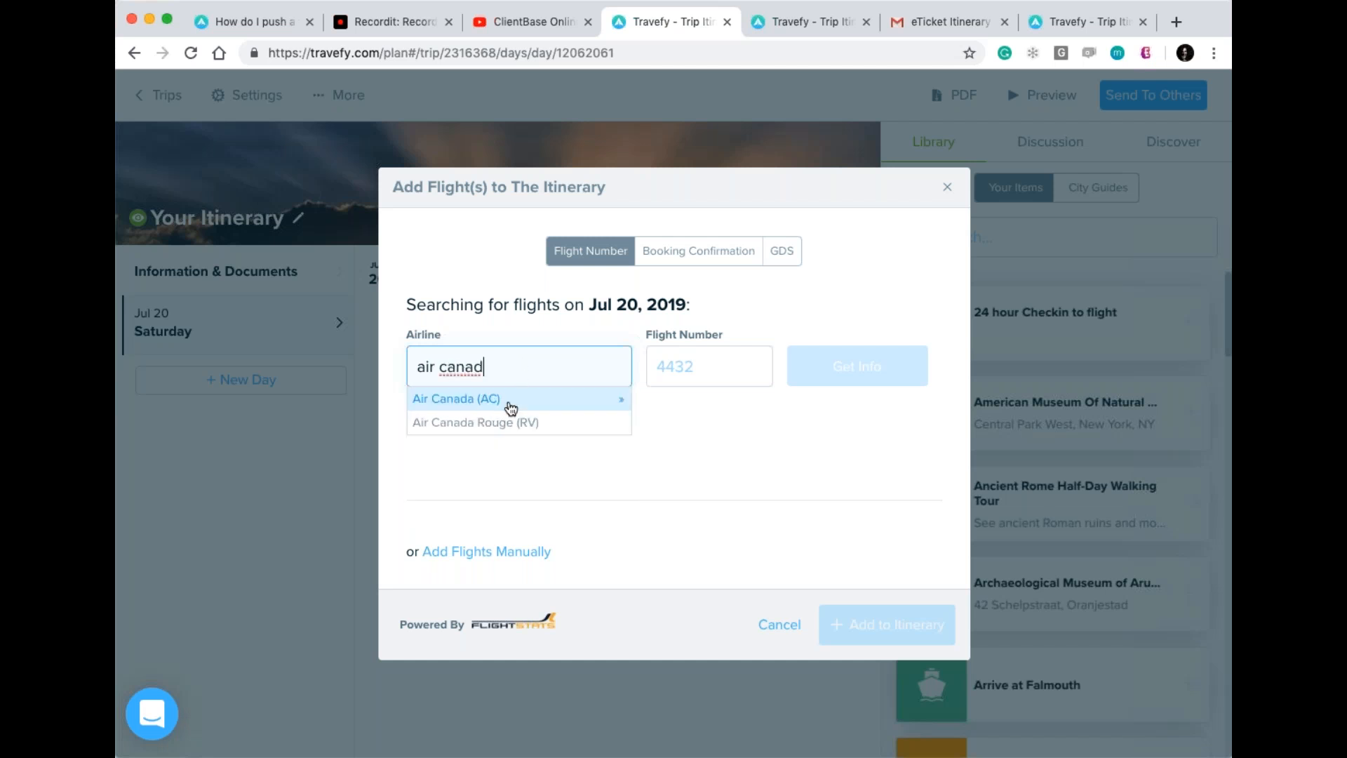
click(508, 401)
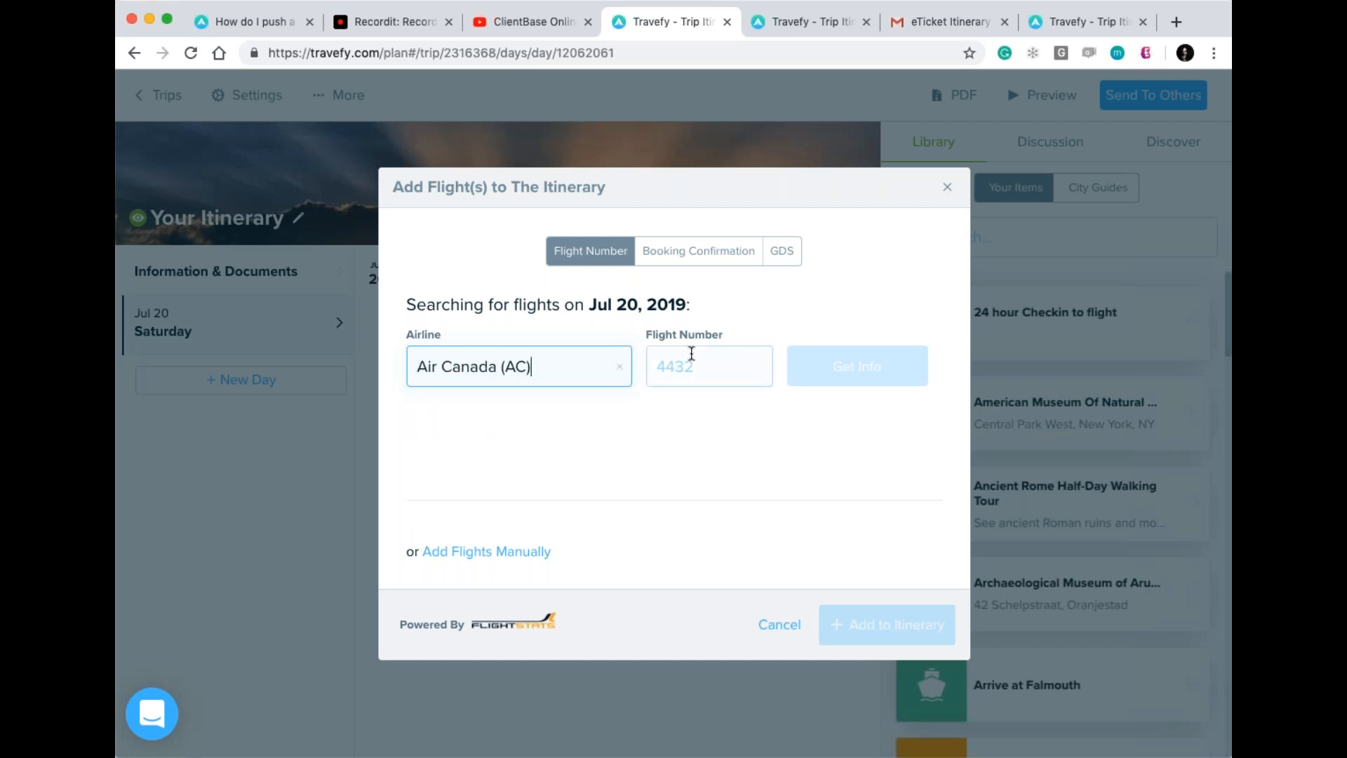
Enter flight number 549 and look up its EWR to YVR details.
click(688, 359)
text(549)
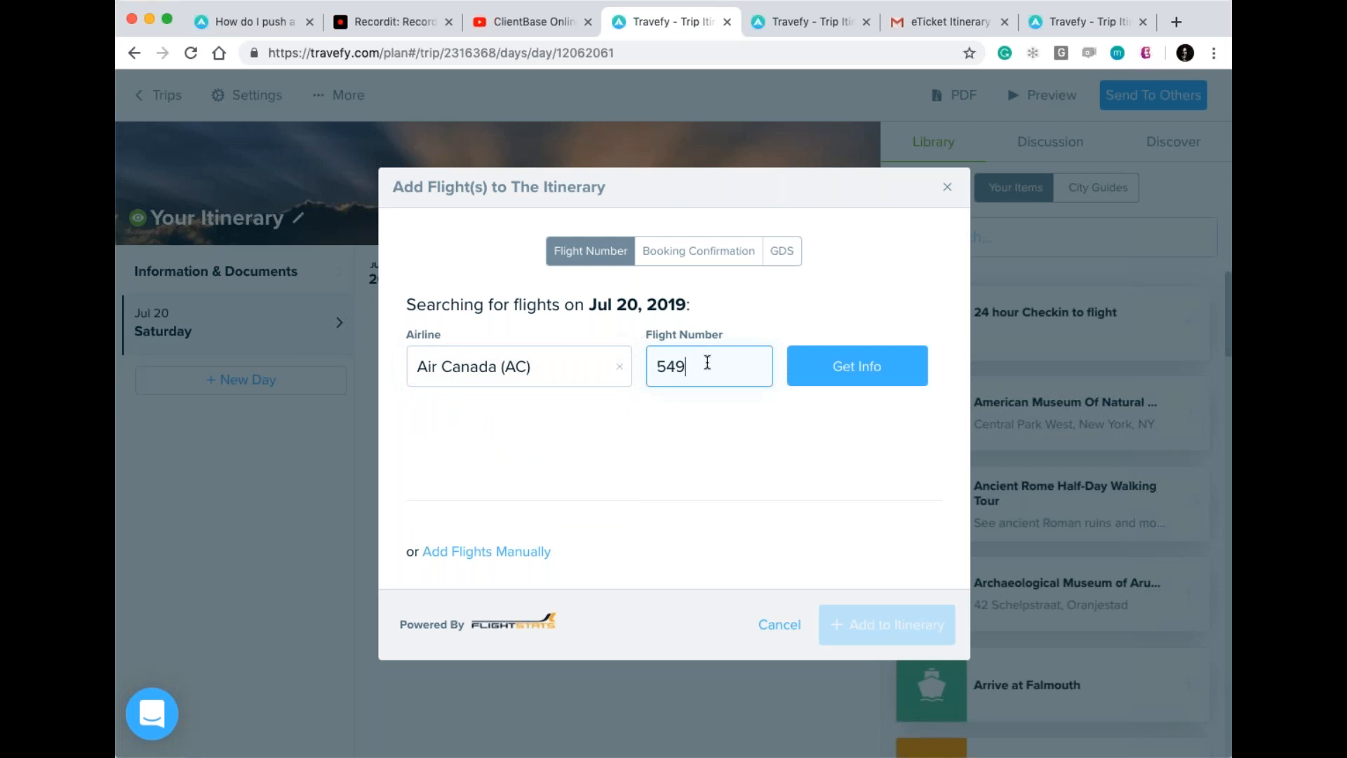
click(860, 366)
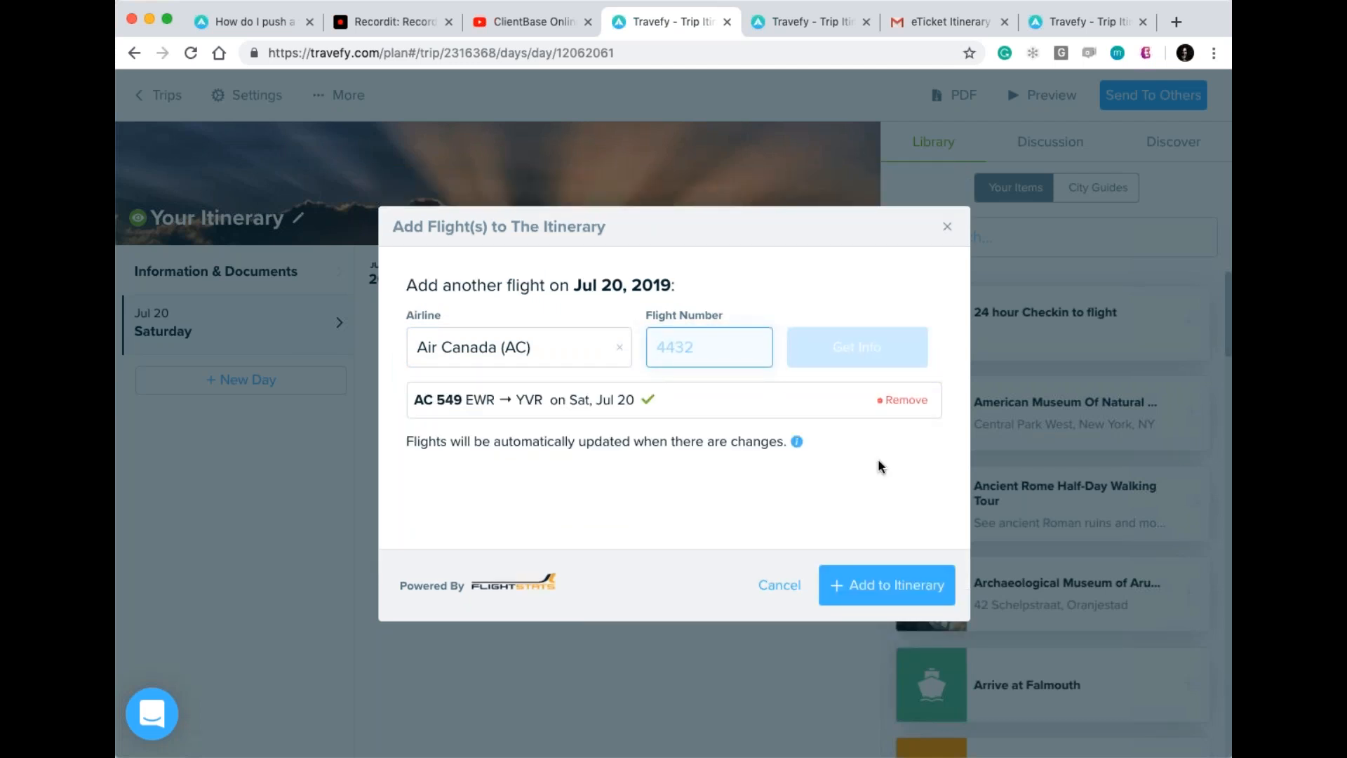
Add flight AC 549, Newark 6:20 PM to Vancouver 9:09 PM, to Saturday, Jul 20.
click(894, 584)
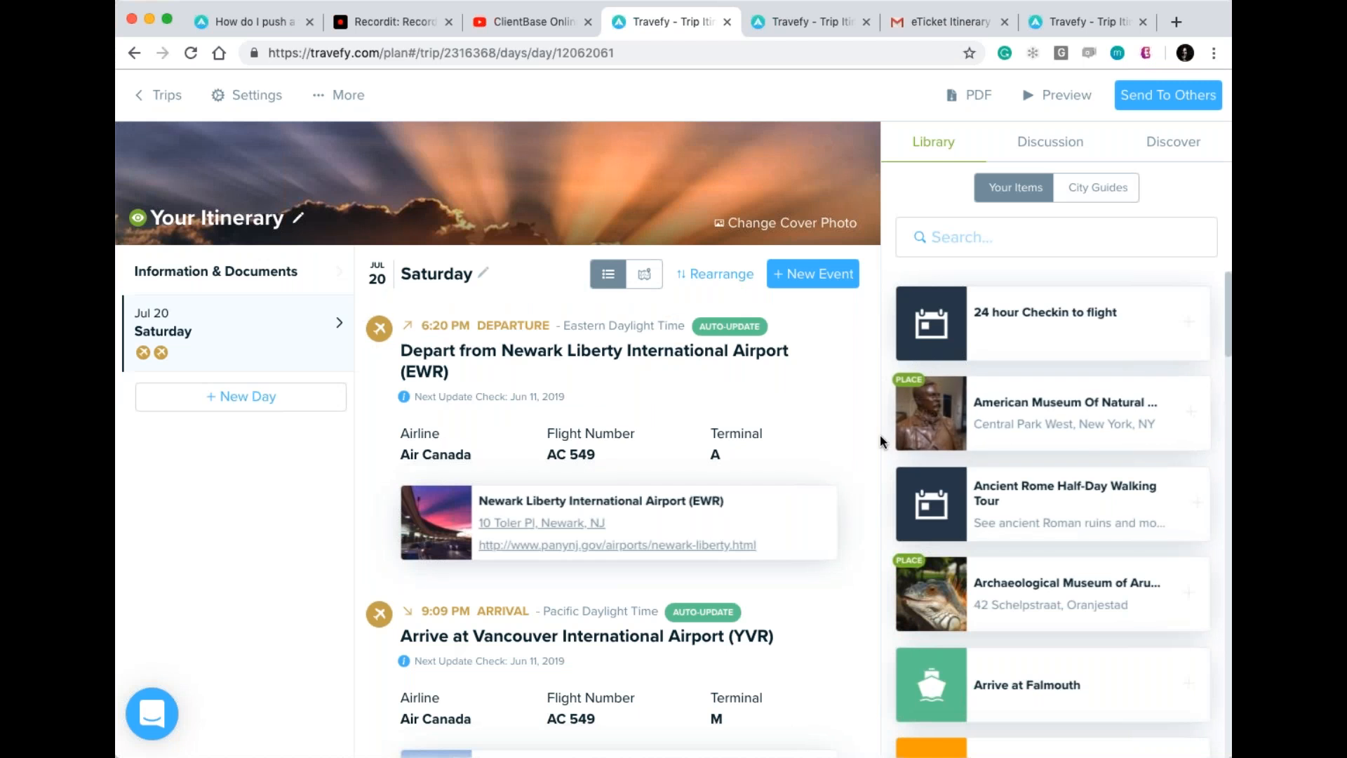
scroll(881, 441, down, 3)
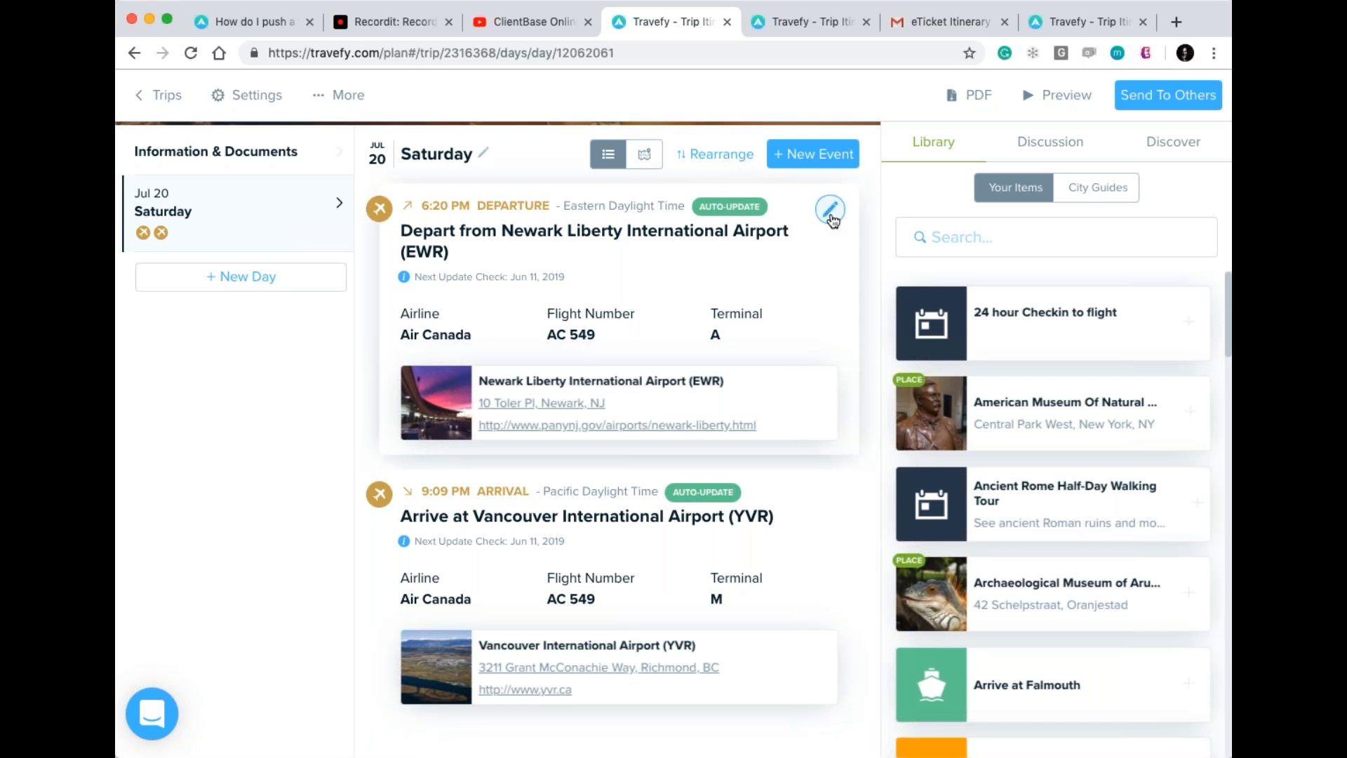
click(831, 214)
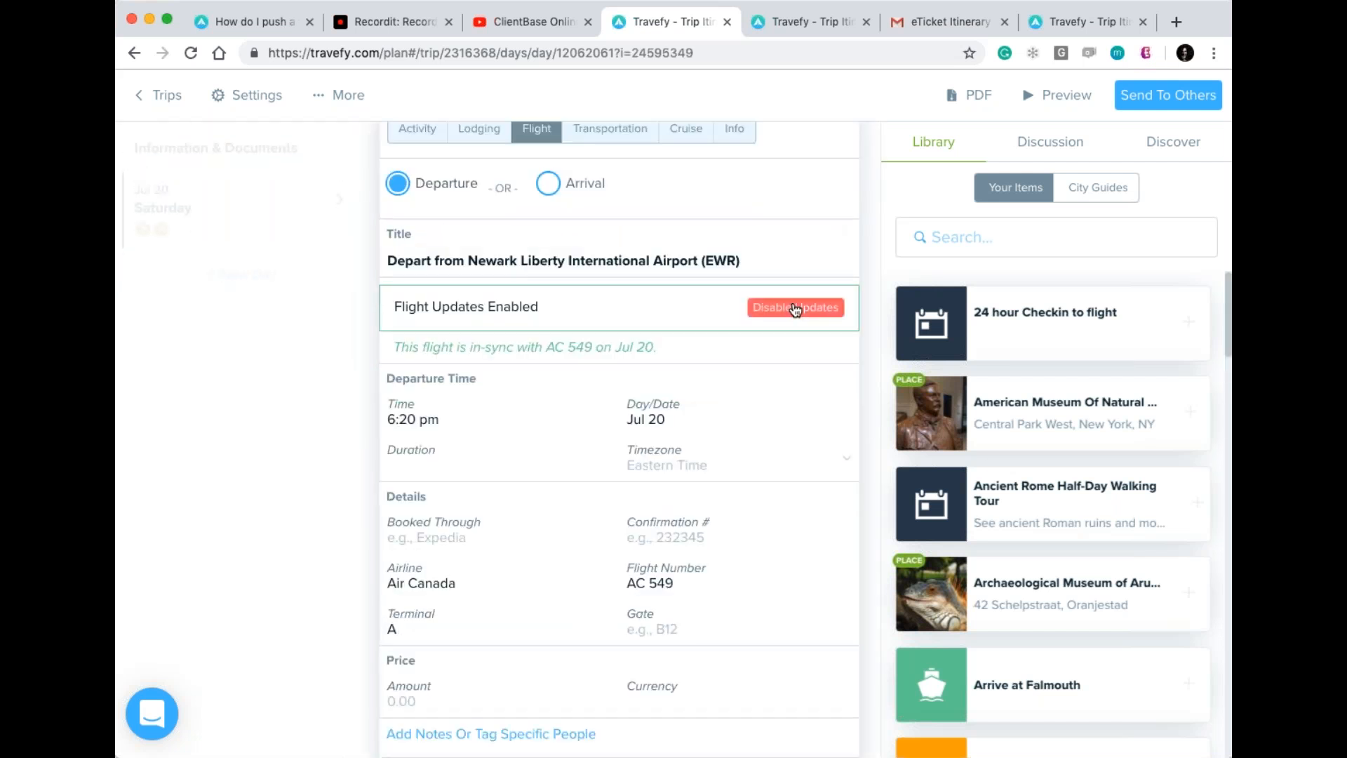
click(872, 300)
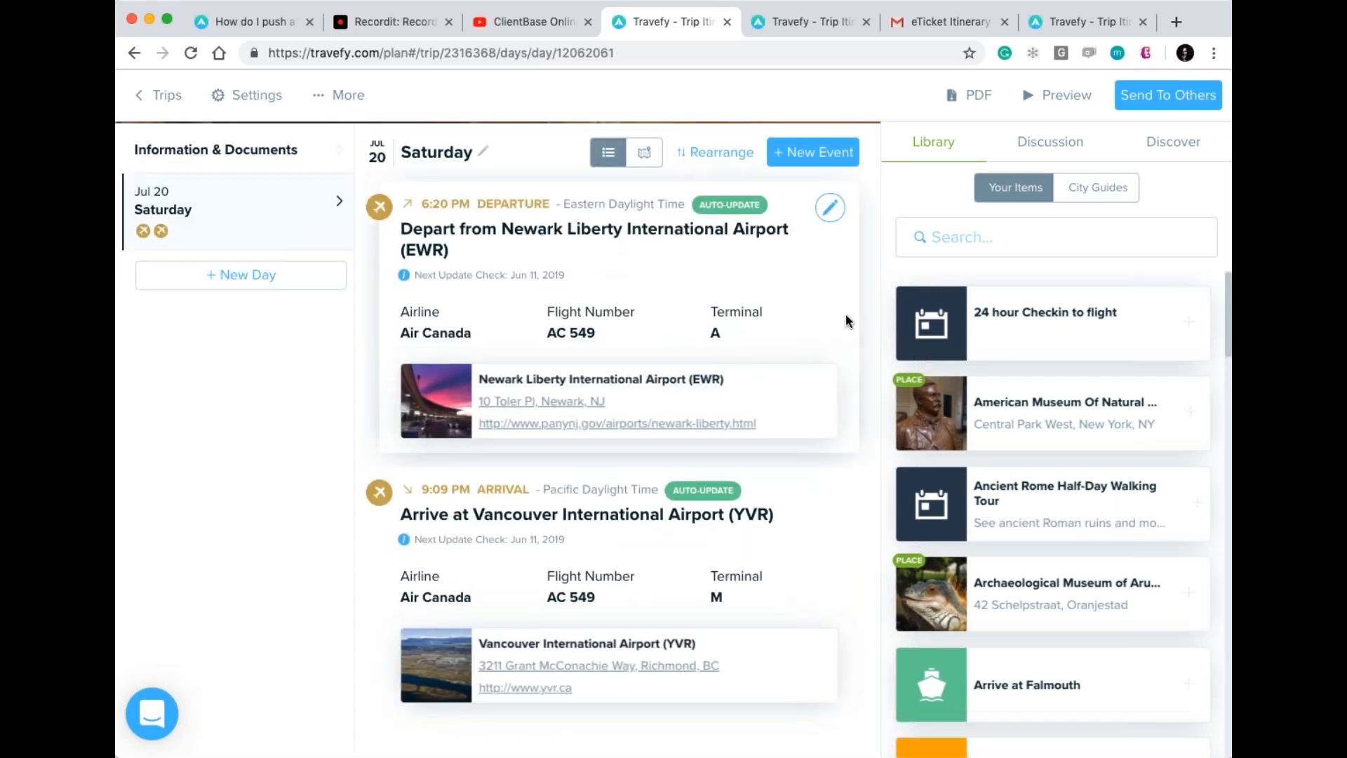
scroll(845, 315, up, 2)
scroll(845, 314, down, 1)
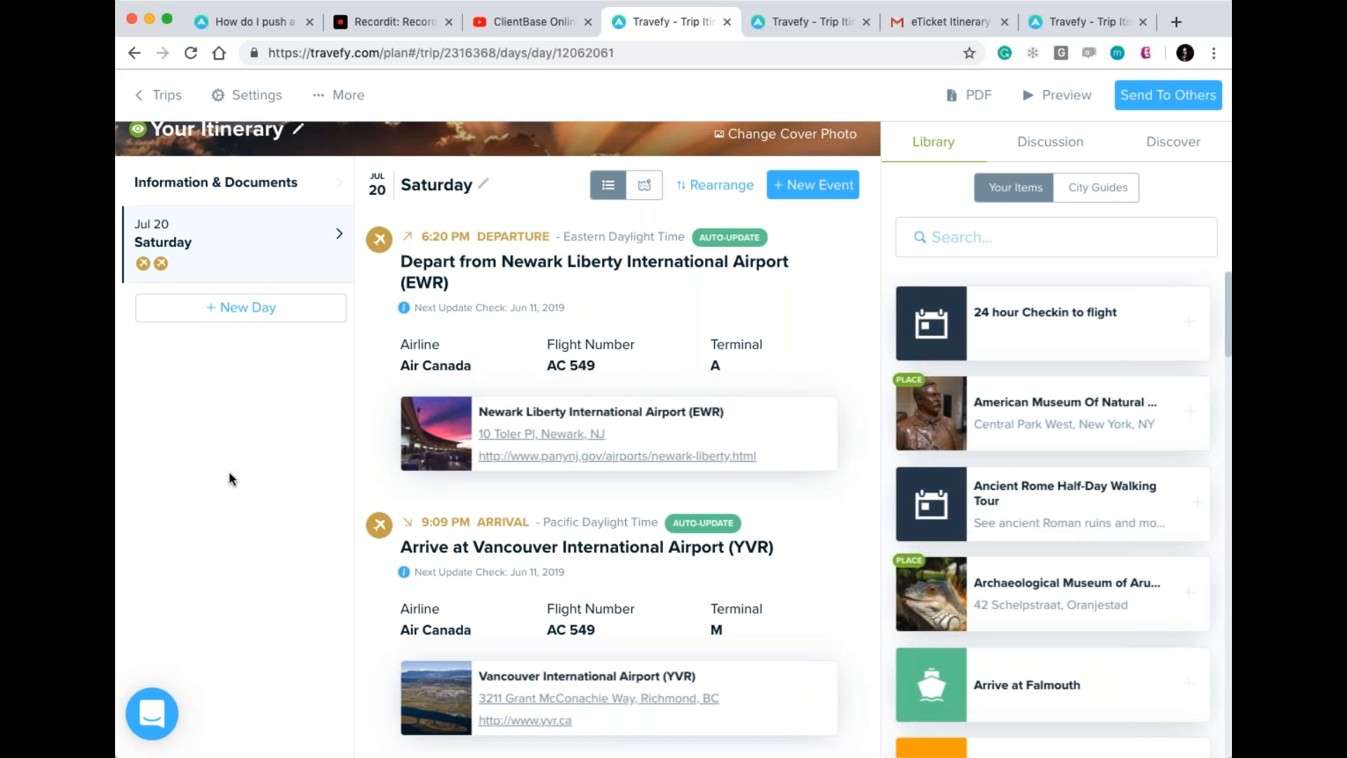
scroll(229, 479, up, 2)
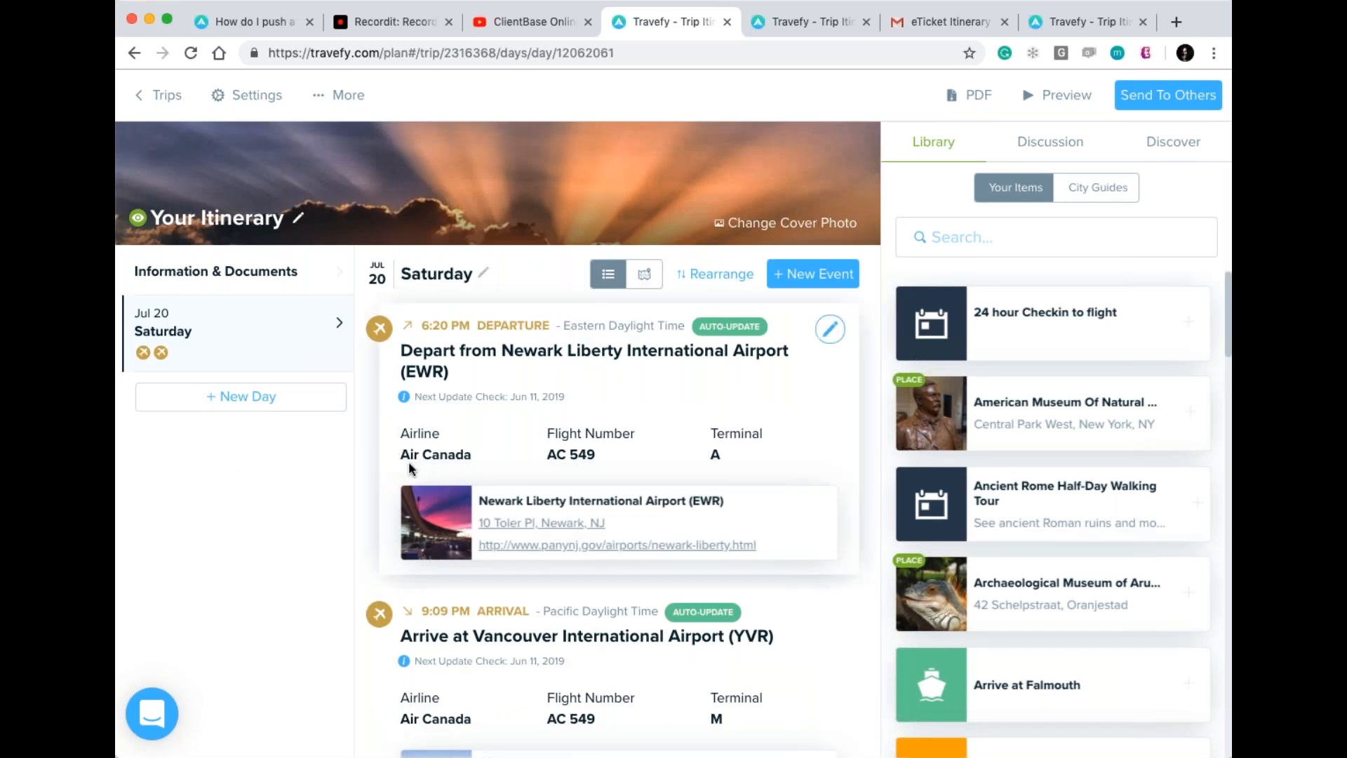
scroll(286, 528, down, 3)
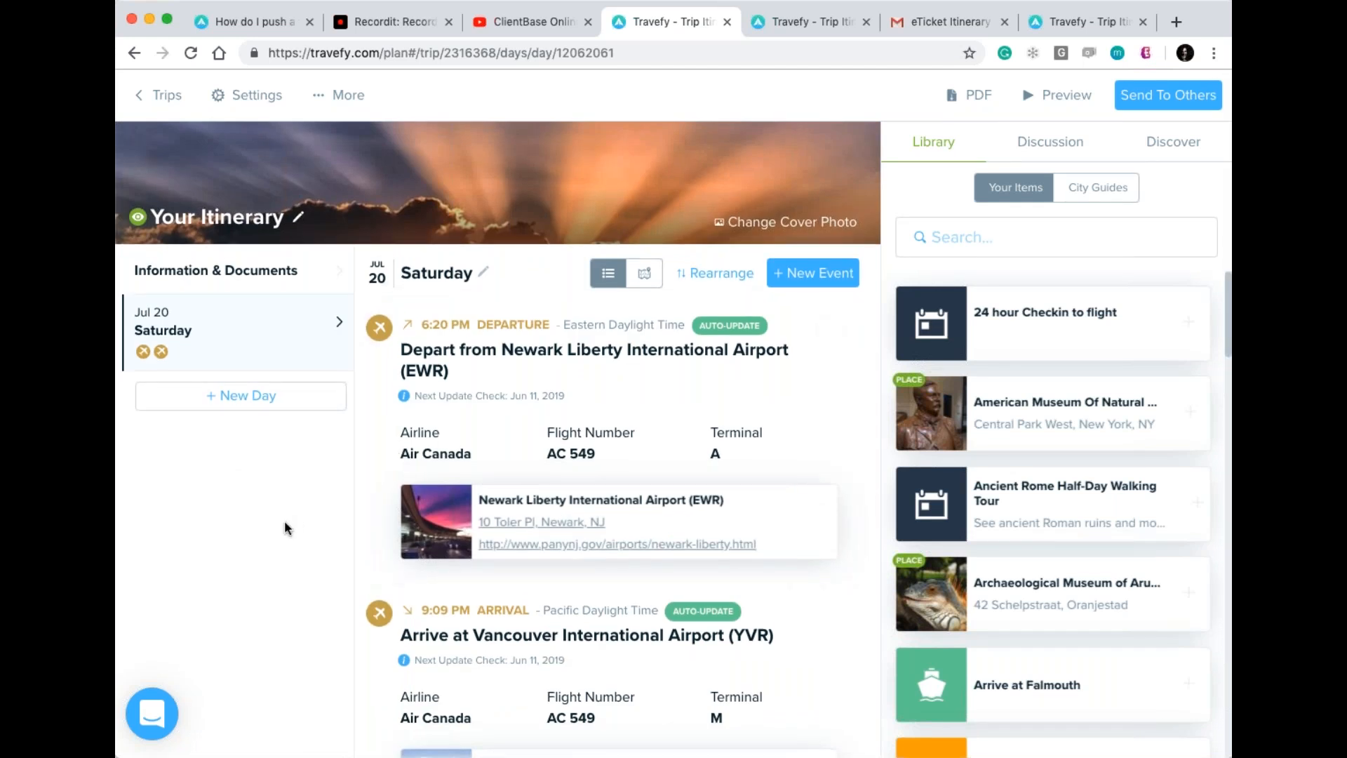
scroll(287, 529, down, 1)
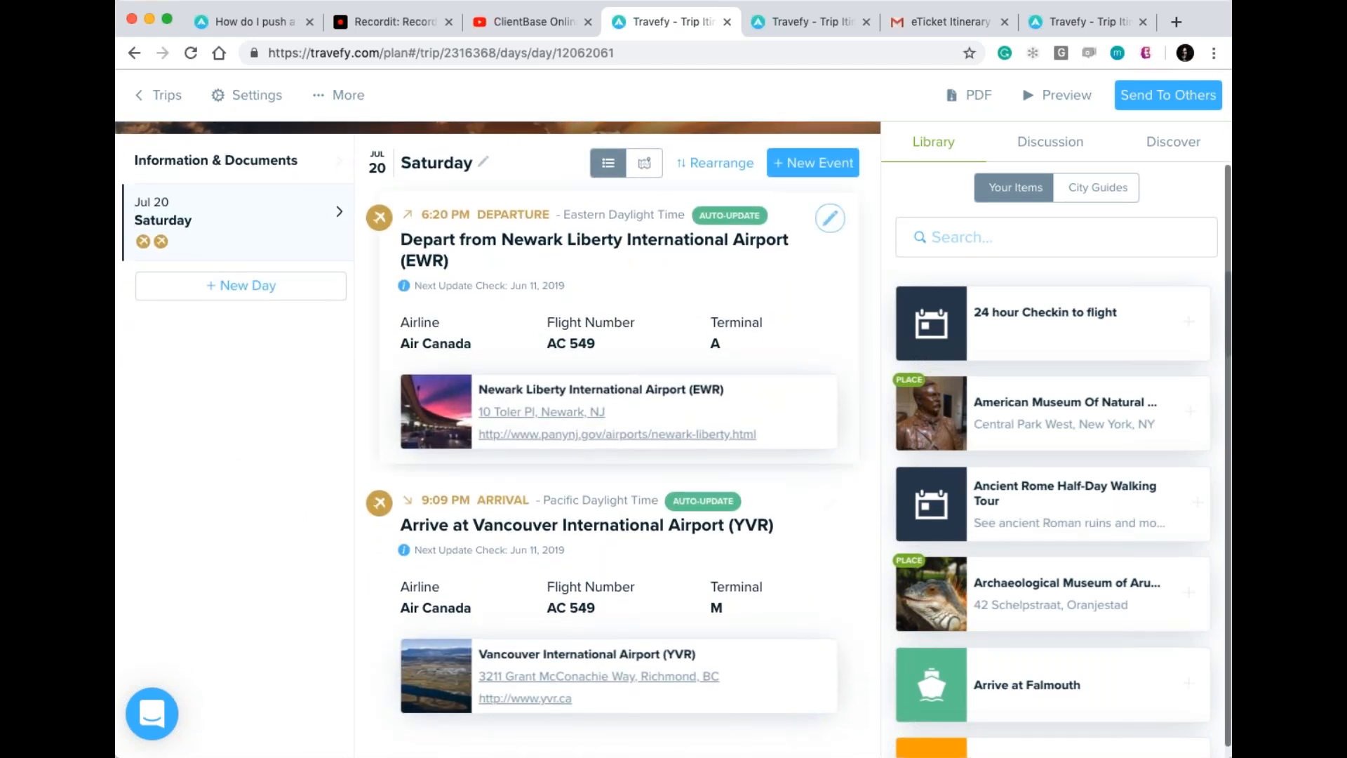
Add a Shangri-La Hotel Vancouver lodging stay checking in Jul 20 and out Jul 21.
click(802, 175)
scroll(802, 175, up, 1)
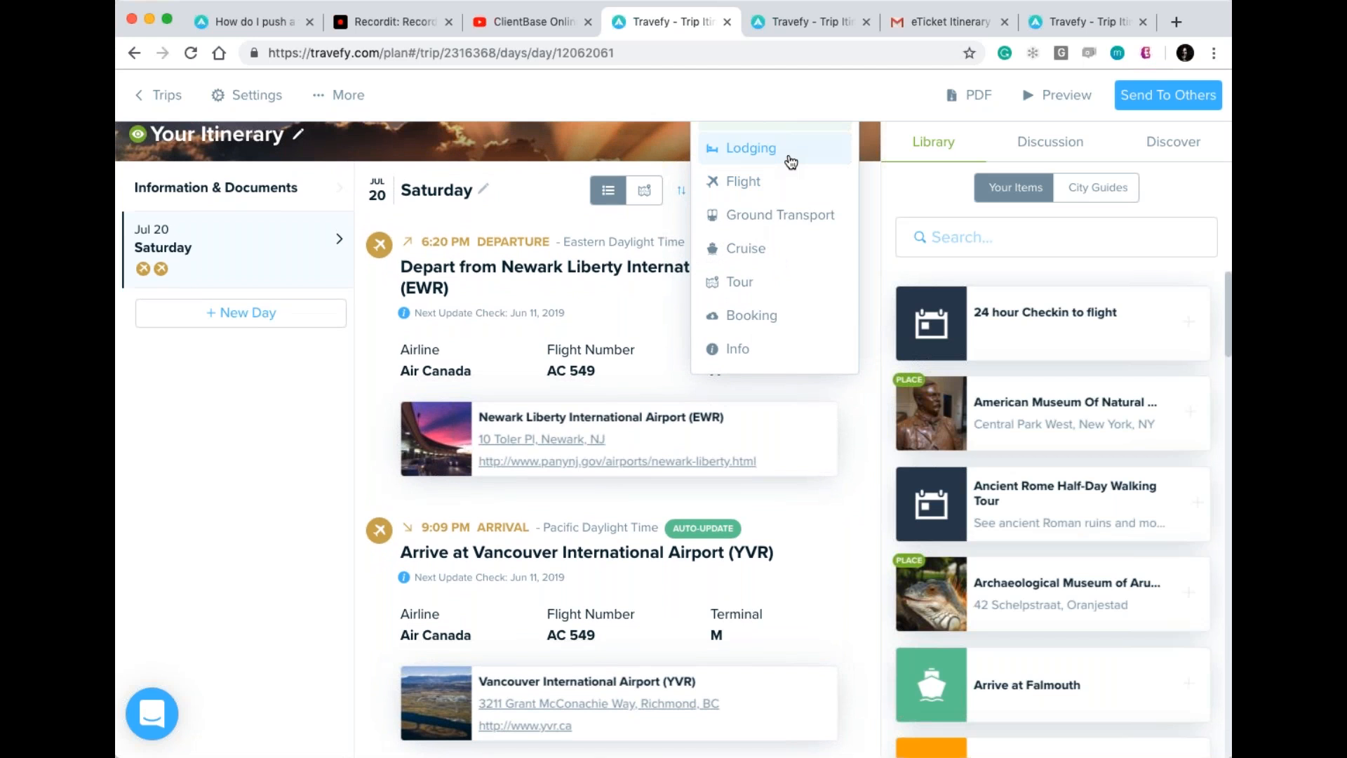
click(790, 160)
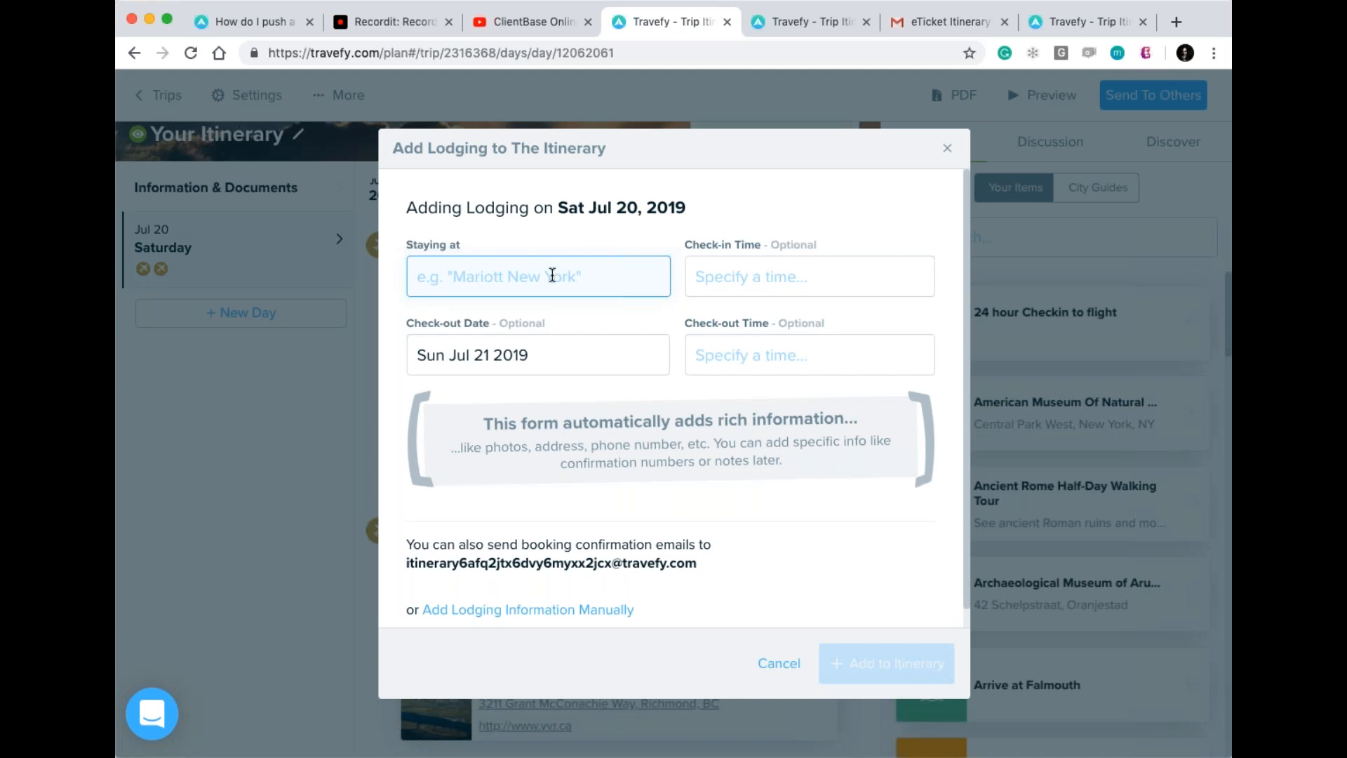
text(shangri)
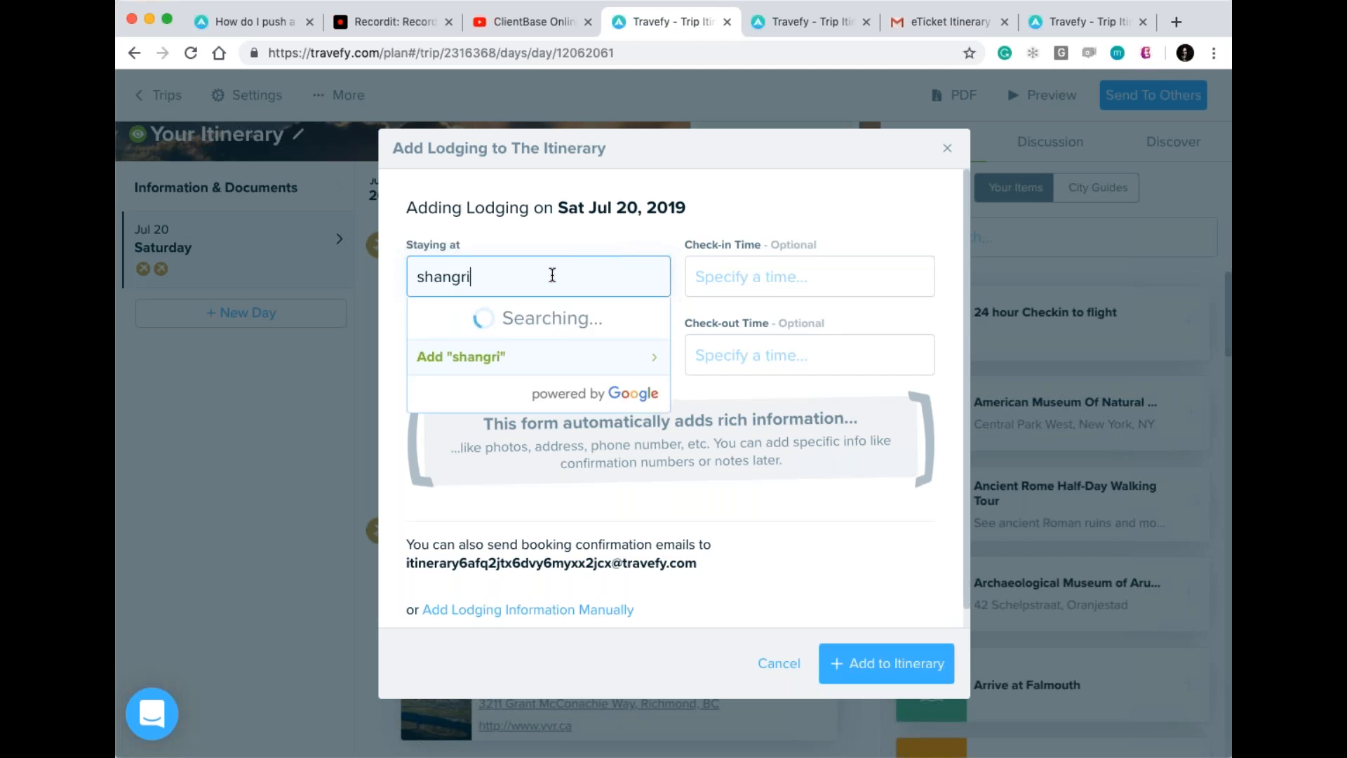
text(-la hotel van)
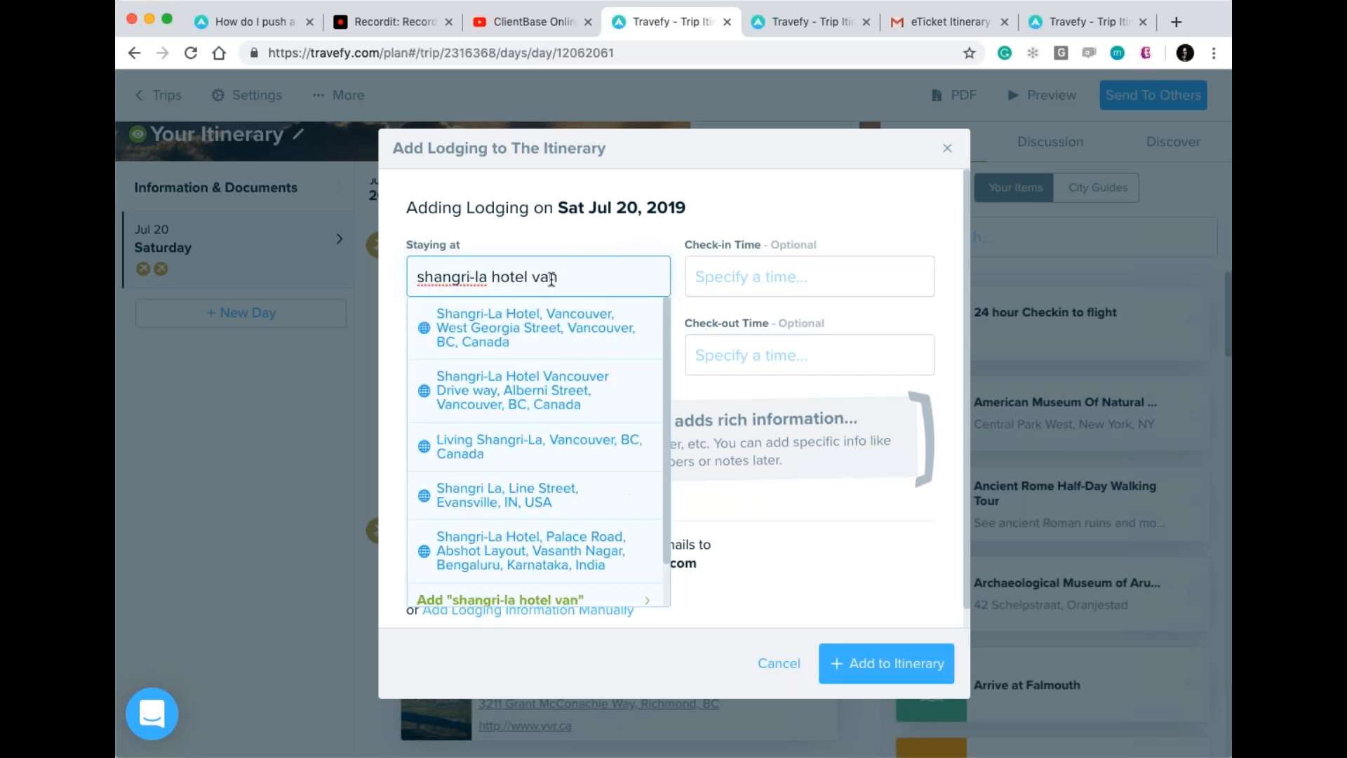
click(601, 348)
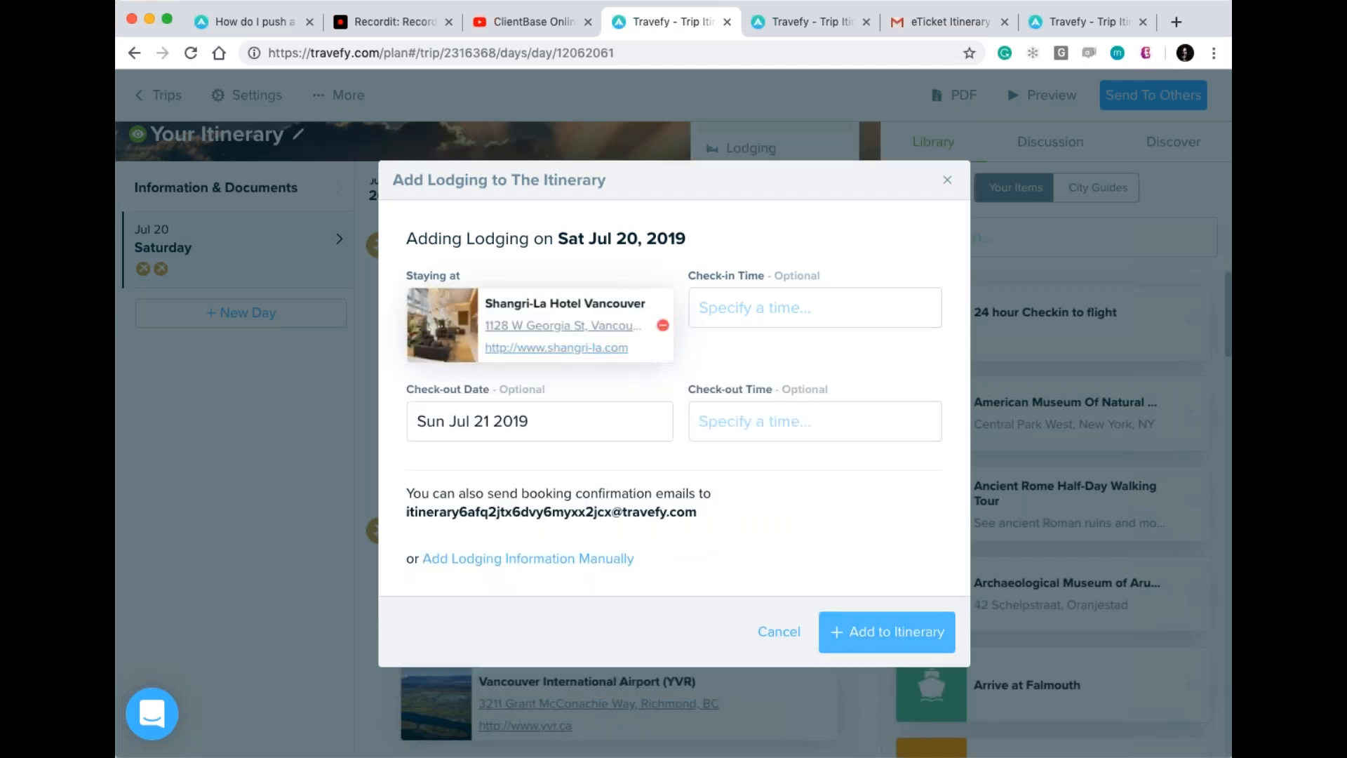
click(887, 631)
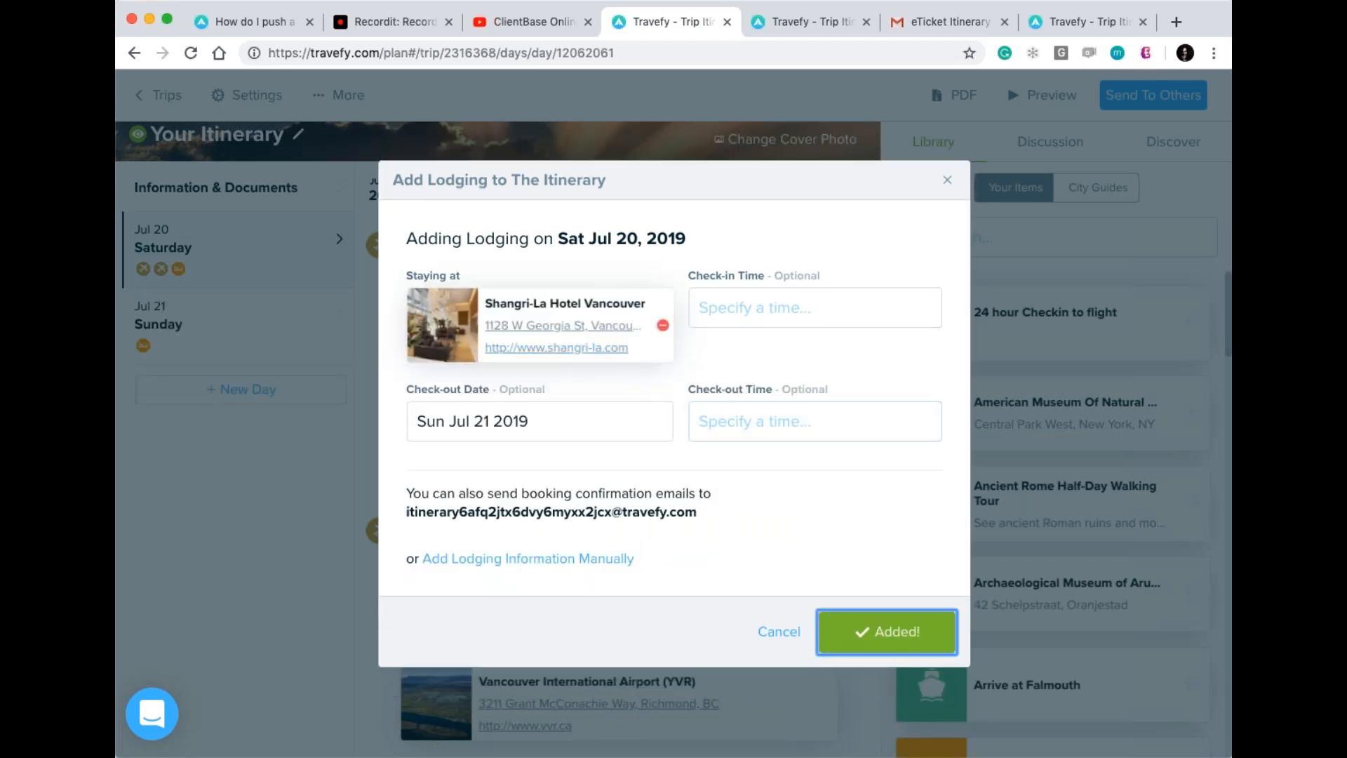
scroll(887, 632, down, 6)
scroll(769, 516, down, 3)
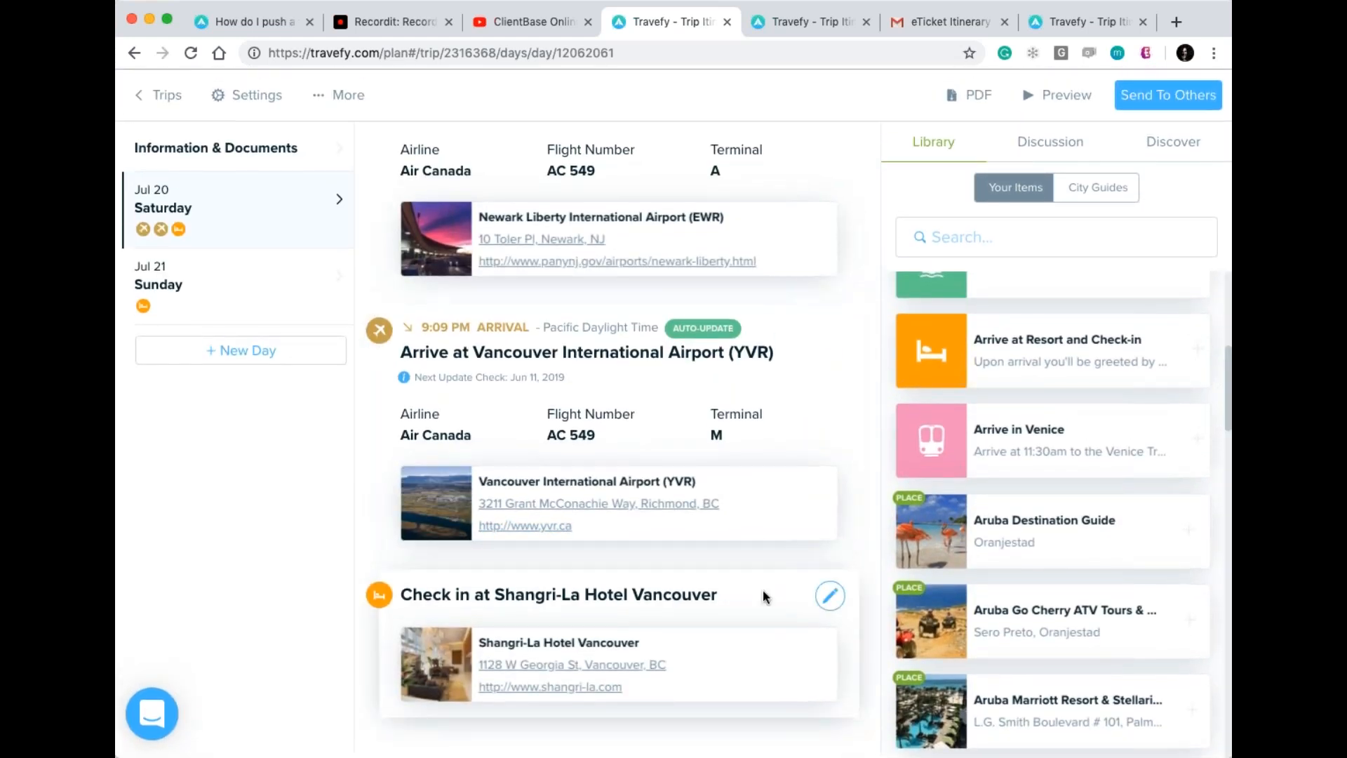
Review Shangri-La Hotel Vancouver details (Virtuoso amenities, check-in 15:00, check-out 12:00), then preview the itinerary.
mouse_move(432, 664)
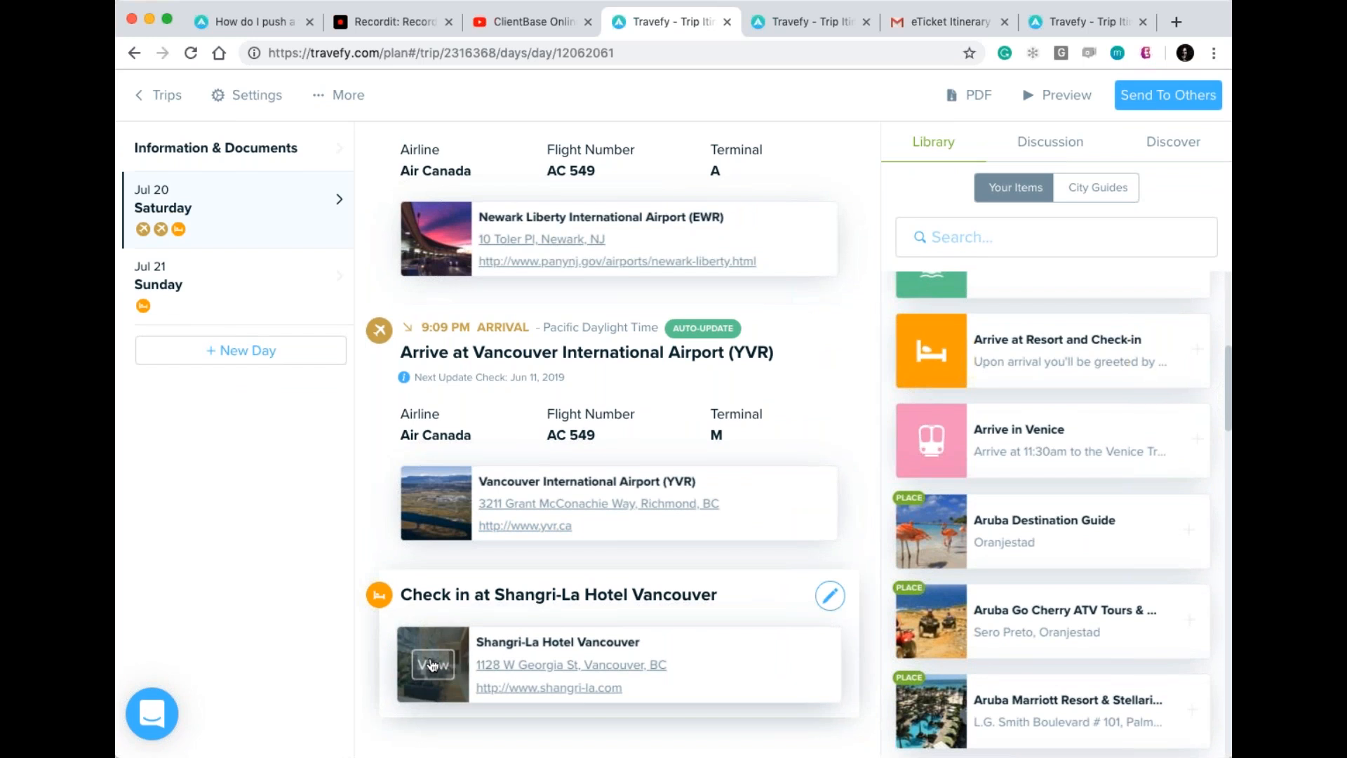
click(432, 664)
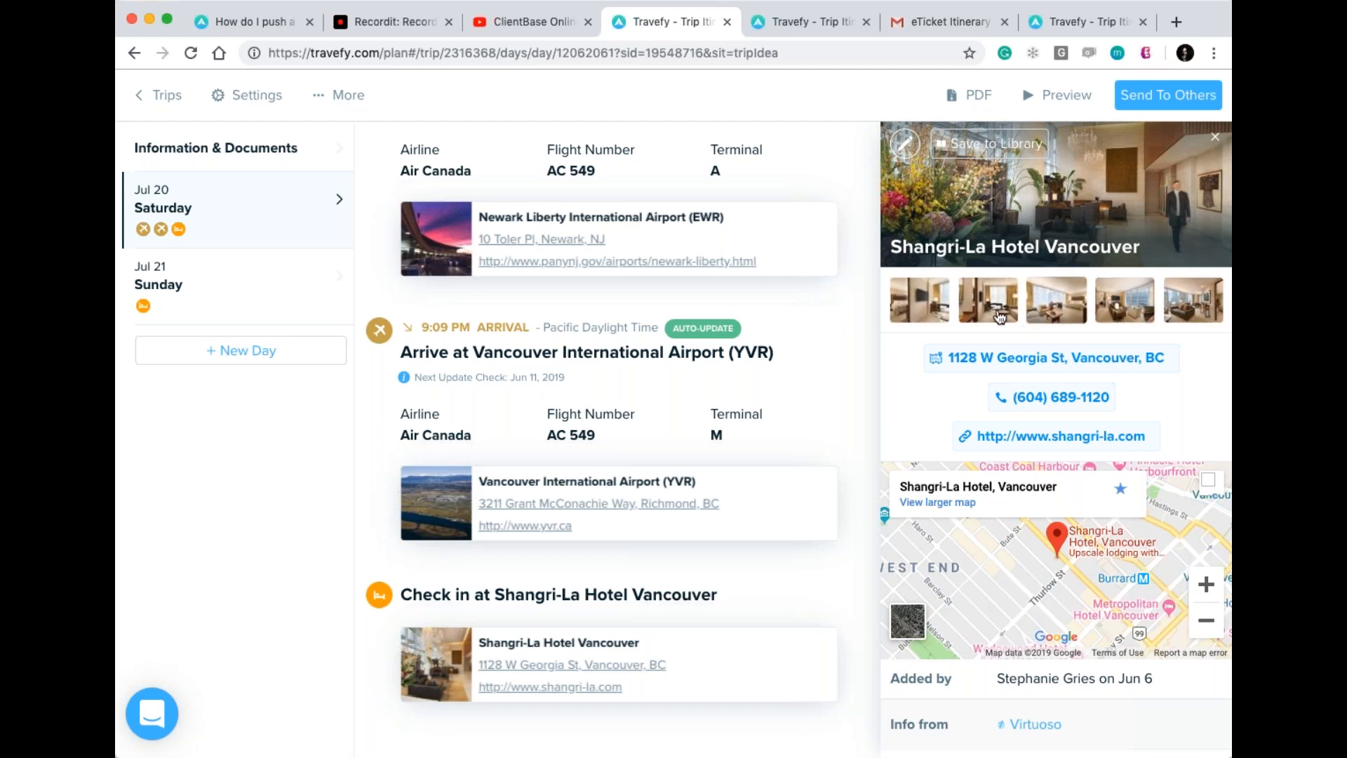
scroll(919, 302, down, 5)
scroll(941, 319, down, 1)
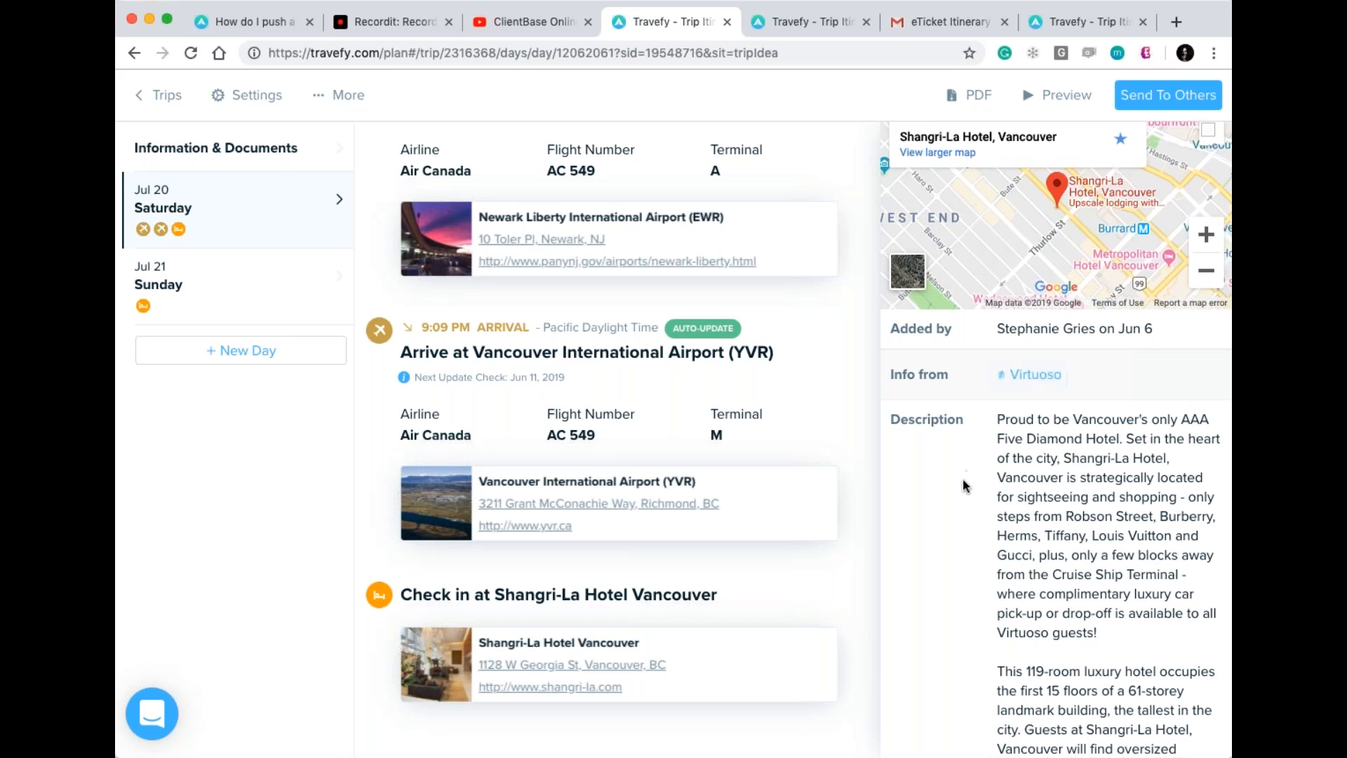
scroll(962, 481, down, 3)
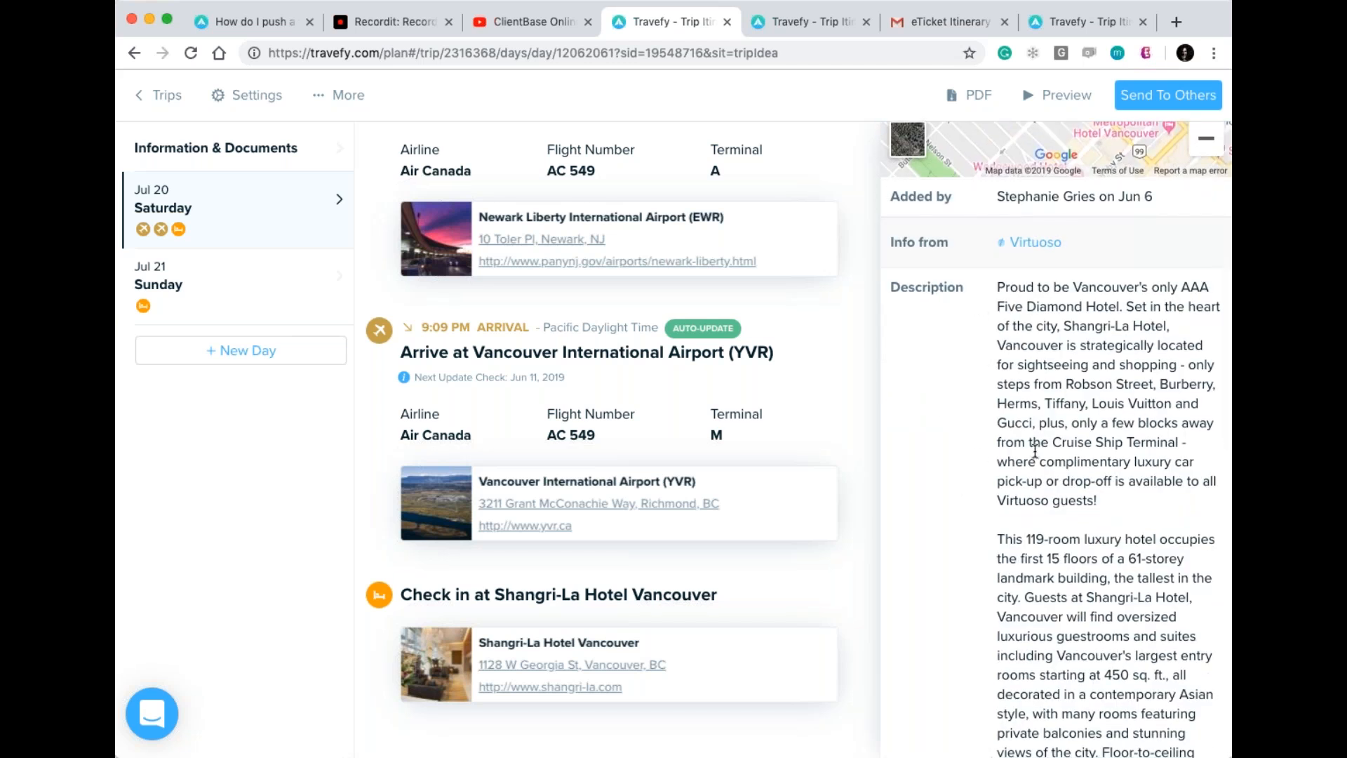
scroll(1052, 393, down, 12)
scroll(1035, 451, down, 5)
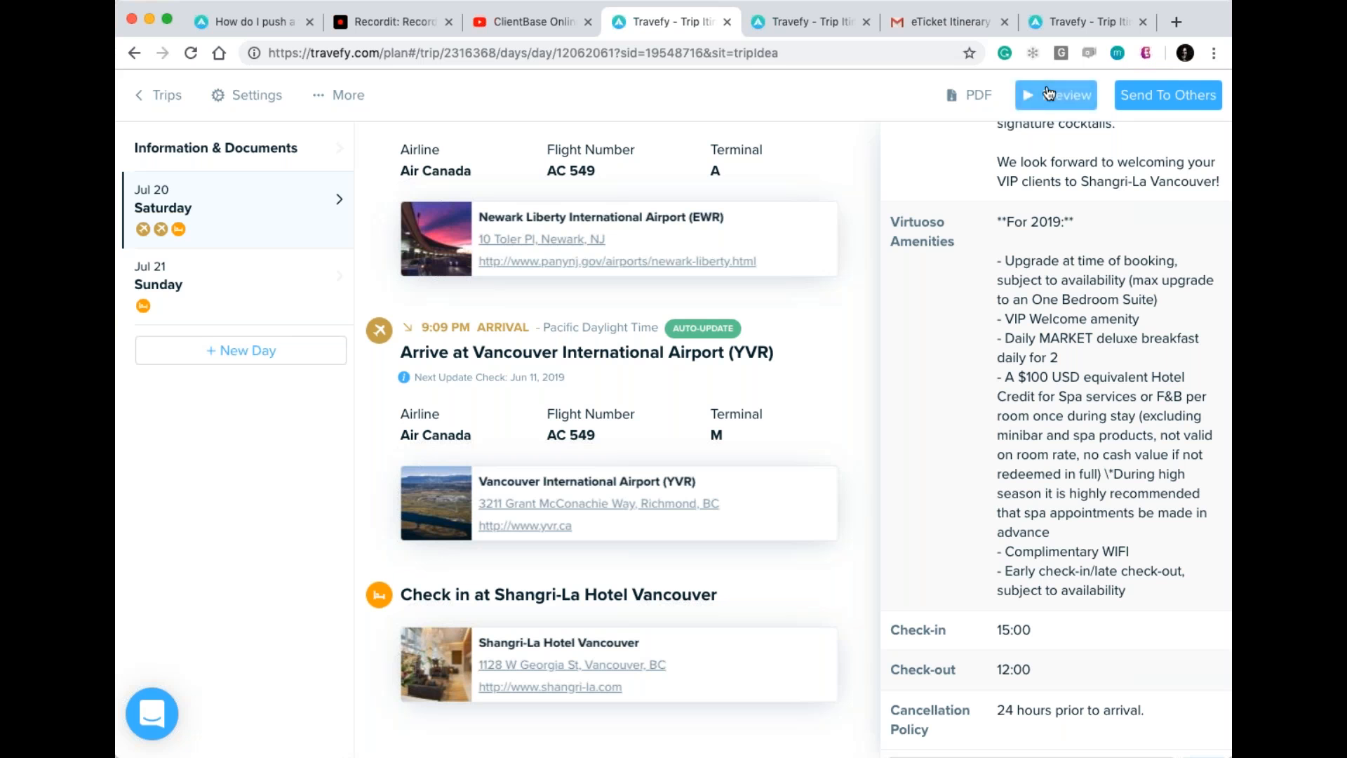
click(1057, 94)
In the traveller preview, open the Shangri-La hotel card and browse its room photos.
scroll(975, 486, down, 10)
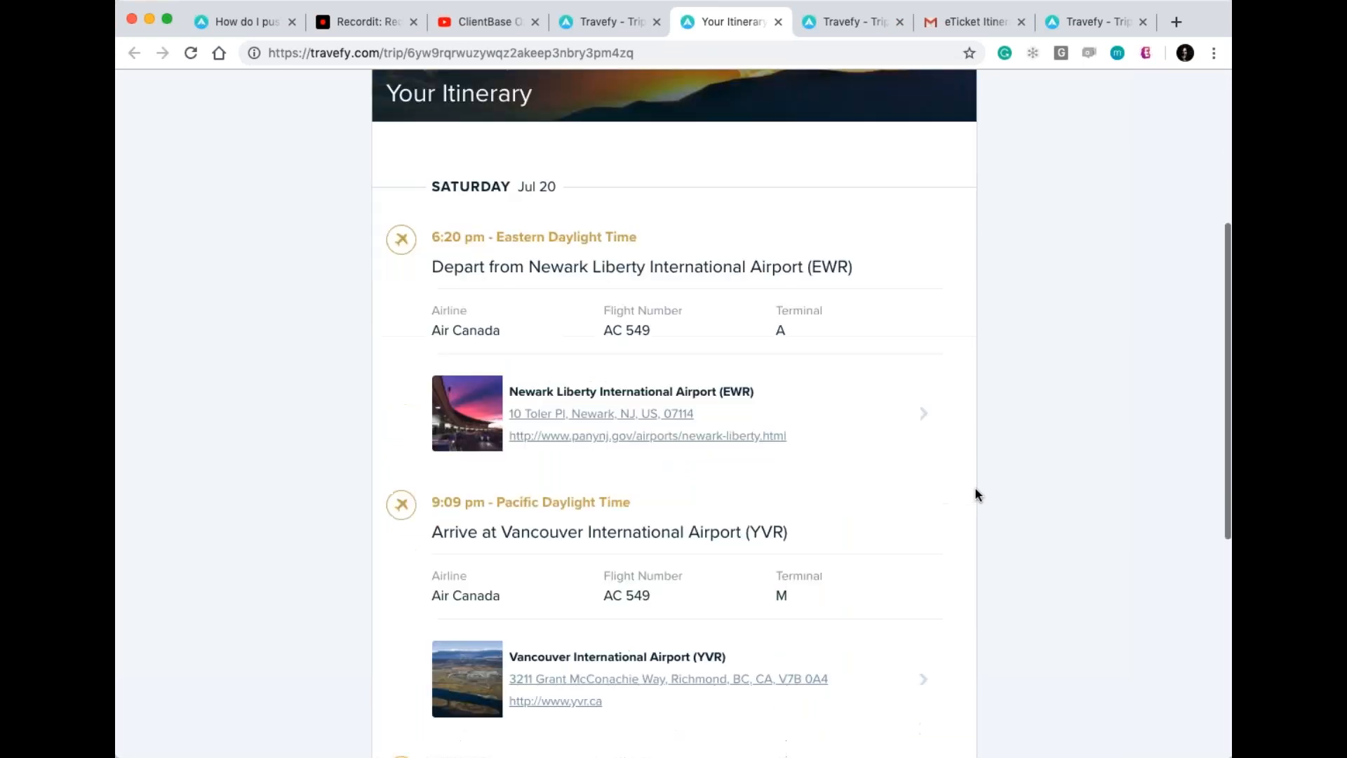
scroll(975, 486, down, 5)
scroll(975, 487, up, 1)
scroll(262, 431, down, 1)
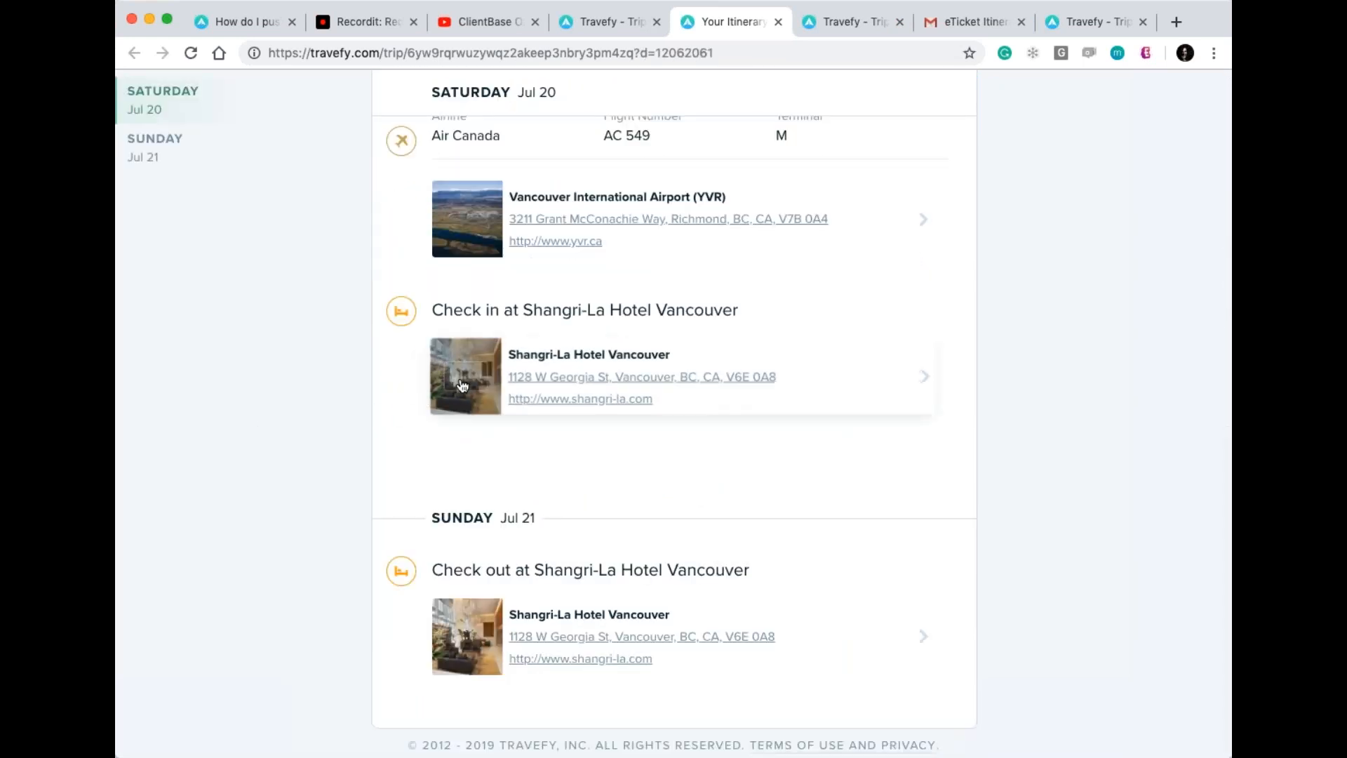
click(469, 382)
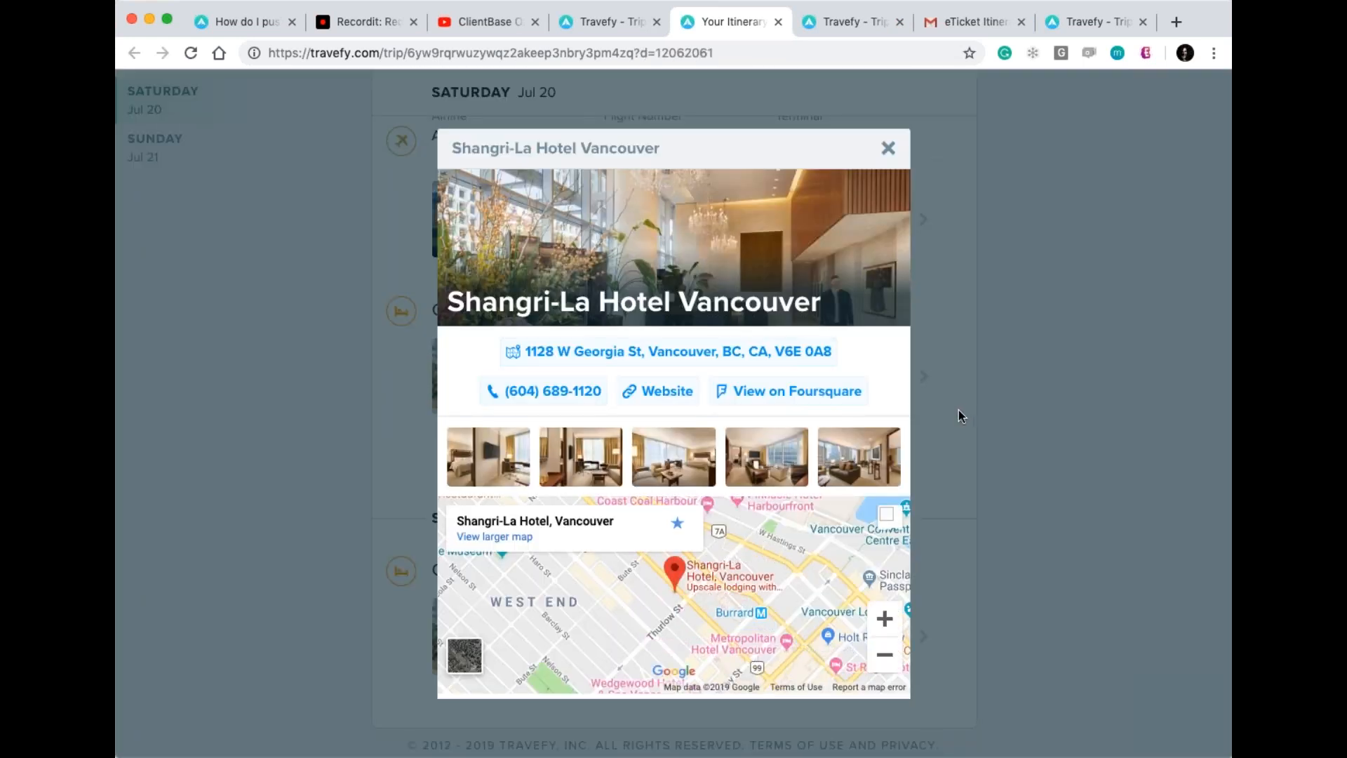
click(489, 477)
click(1190, 380)
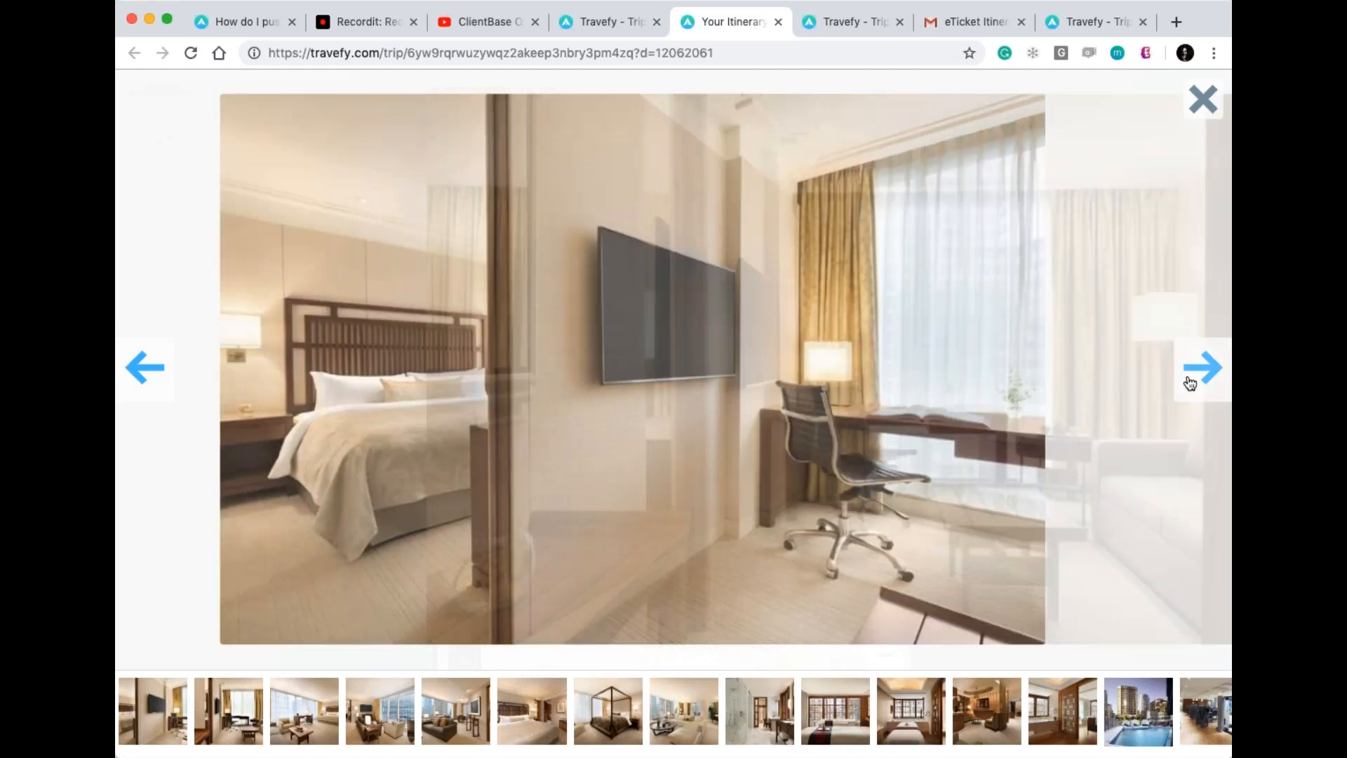
click(1195, 101)
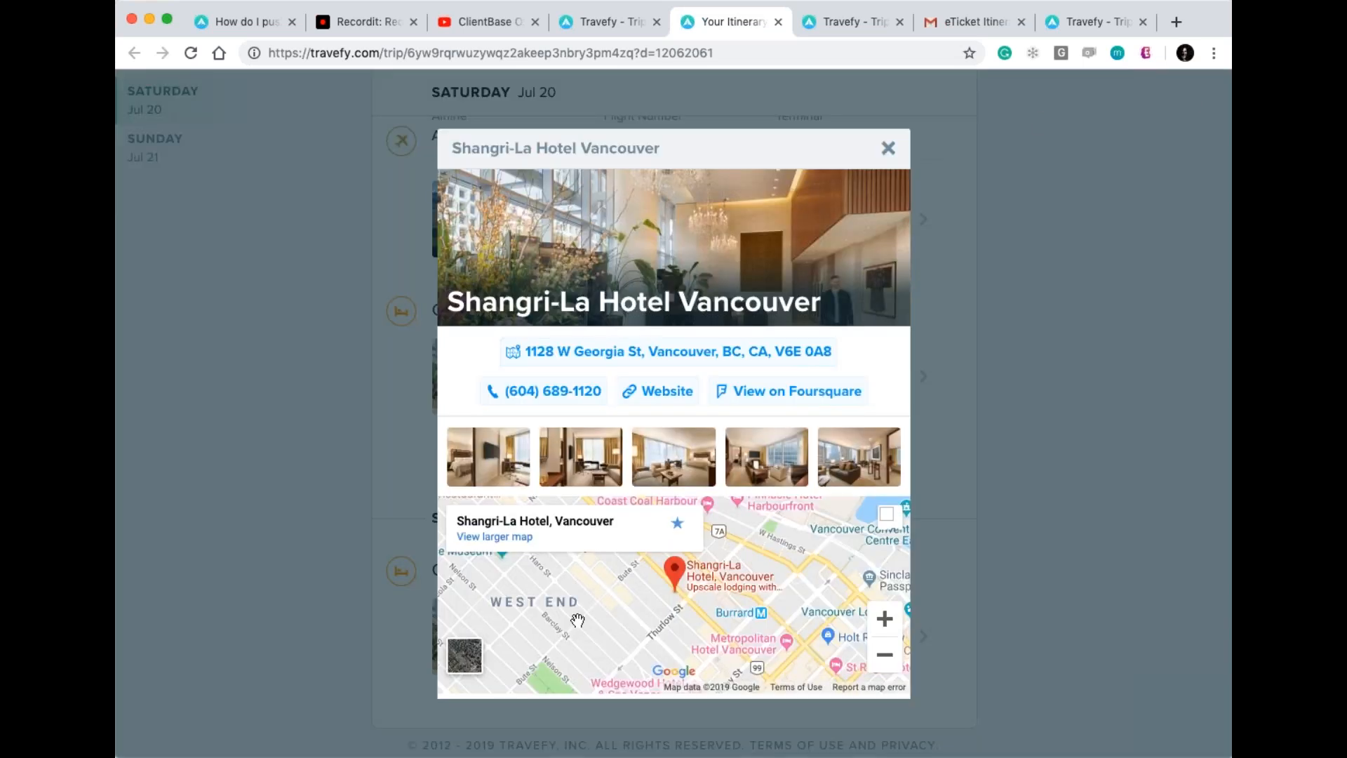
Finish reading the hotel popup, then close it and the itinerary preview.
scroll(664, 575, down, 2)
scroll(673, 393, down, 10)
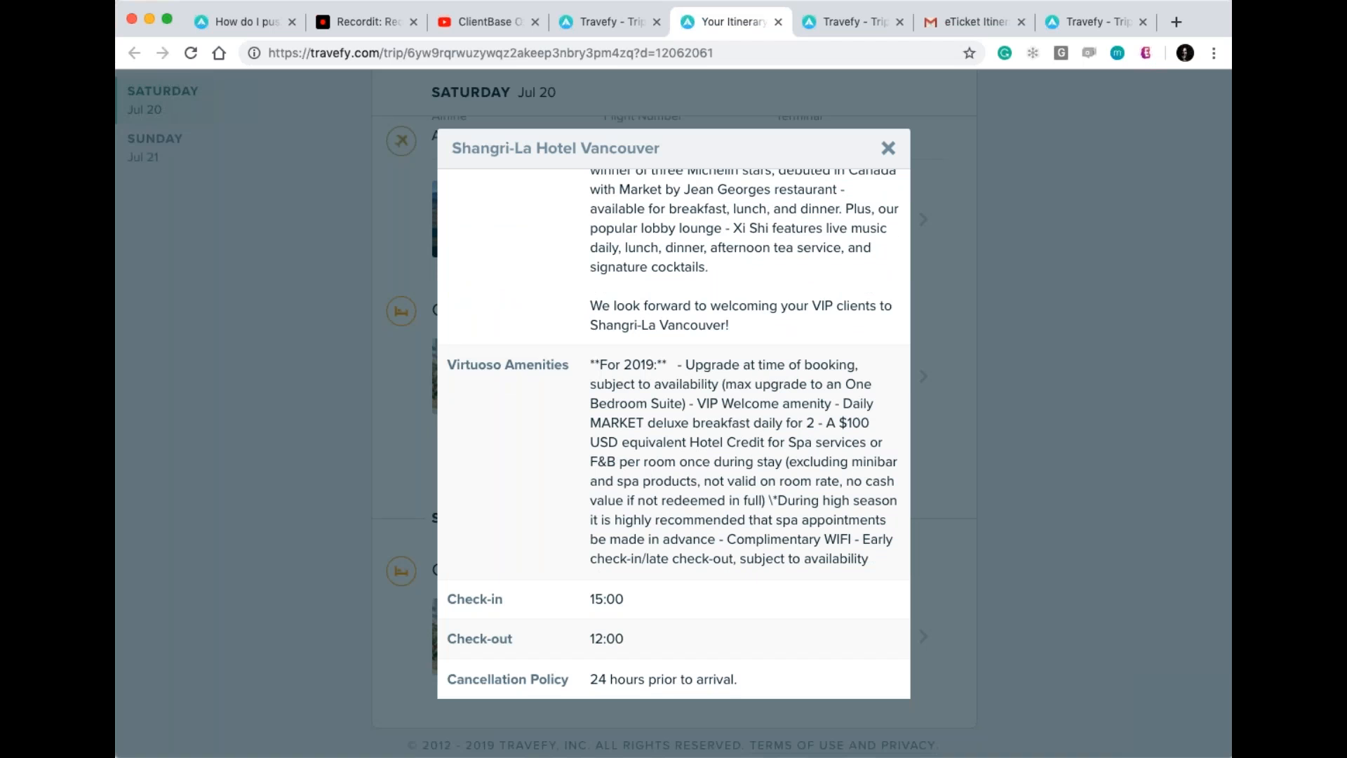
click(888, 150)
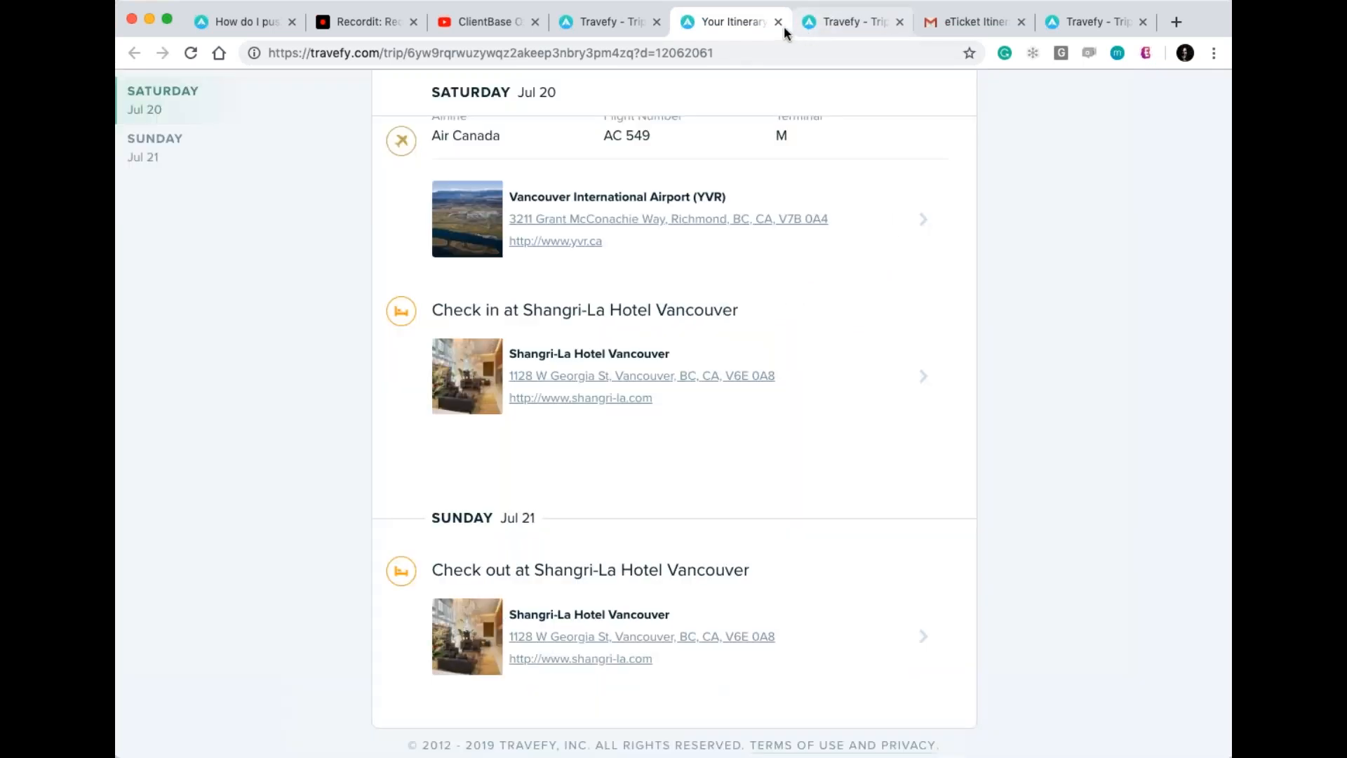
click(779, 22)
scroll(1128, 188, up, 15)
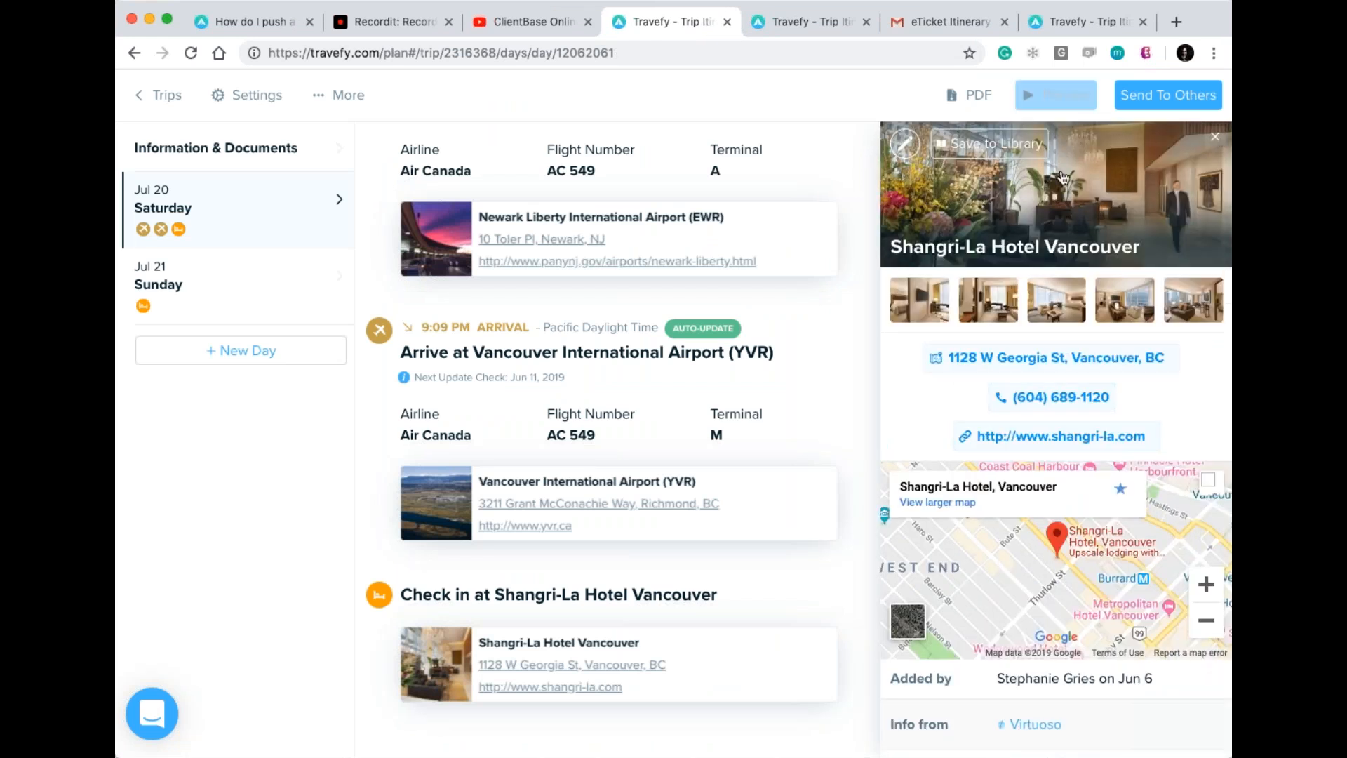
Close the Shangri-La details panel and return to the top of the trip editor.
click(1215, 137)
scroll(278, 494, up, 5)
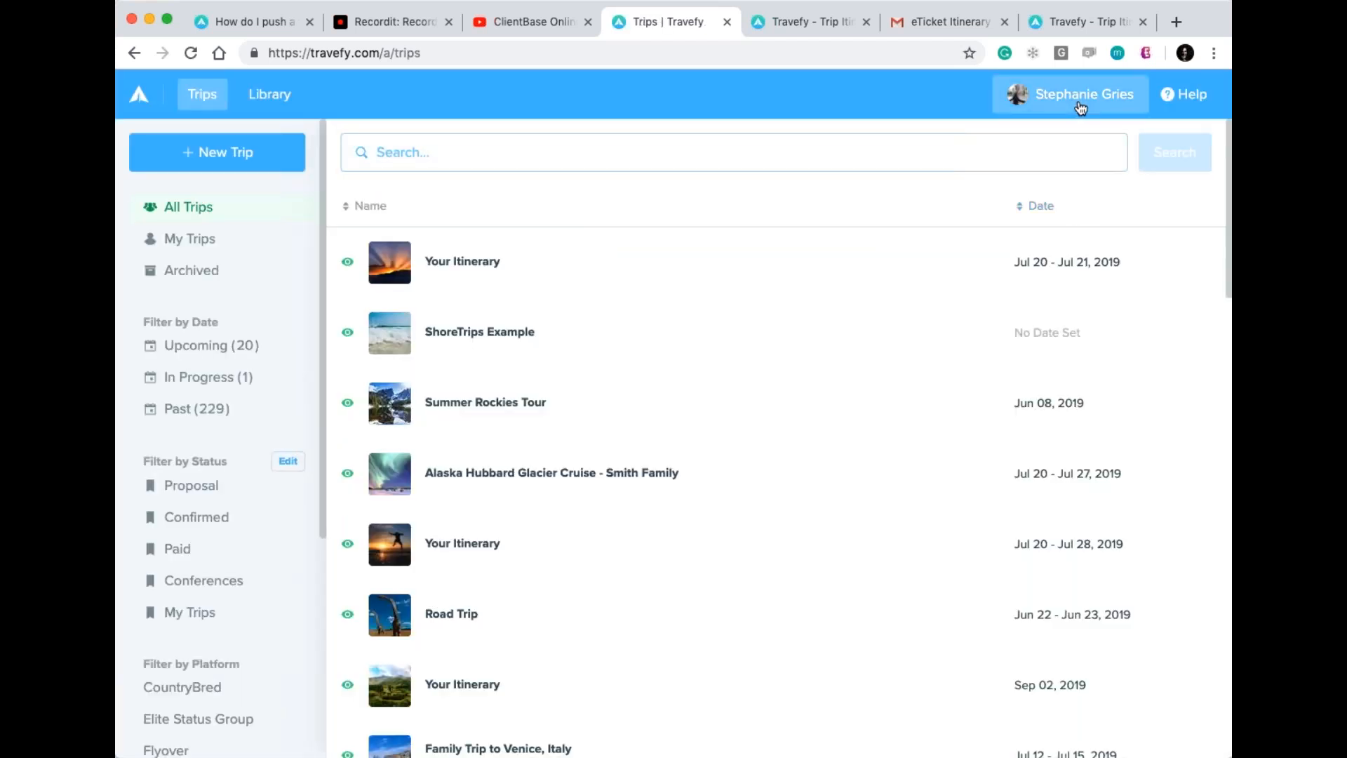
Check account settings showing Use Virtuoso Amenities and Auto-Update Flights enabled, then return to Trips.
click(1080, 108)
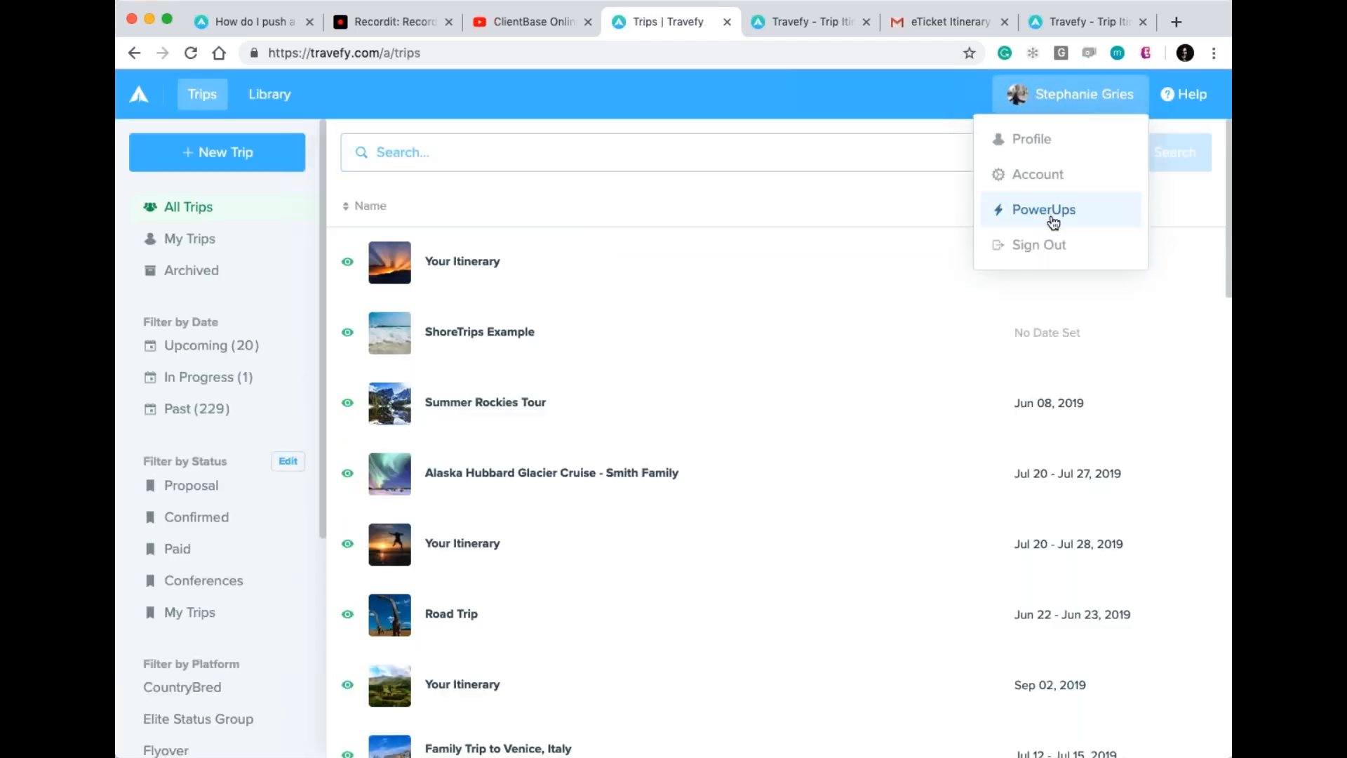
click(1034, 178)
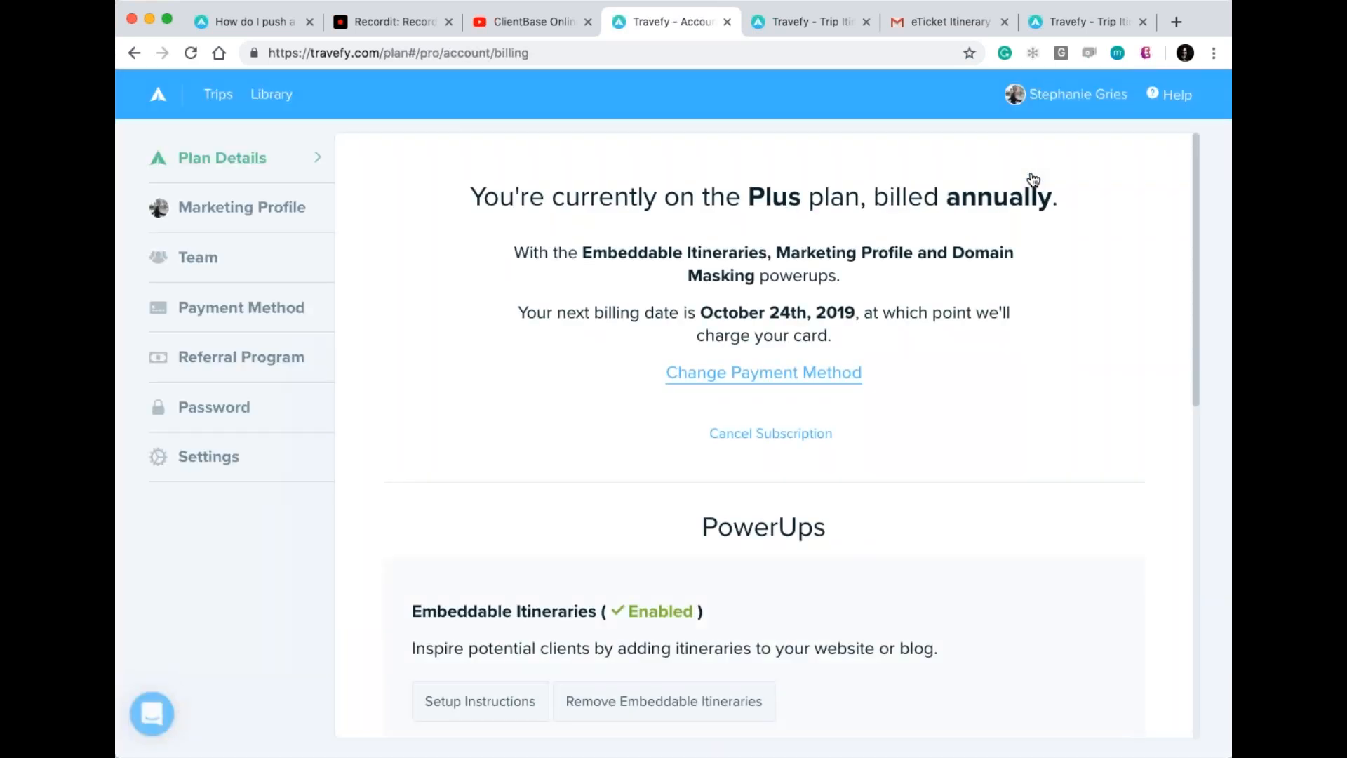
click(218, 465)
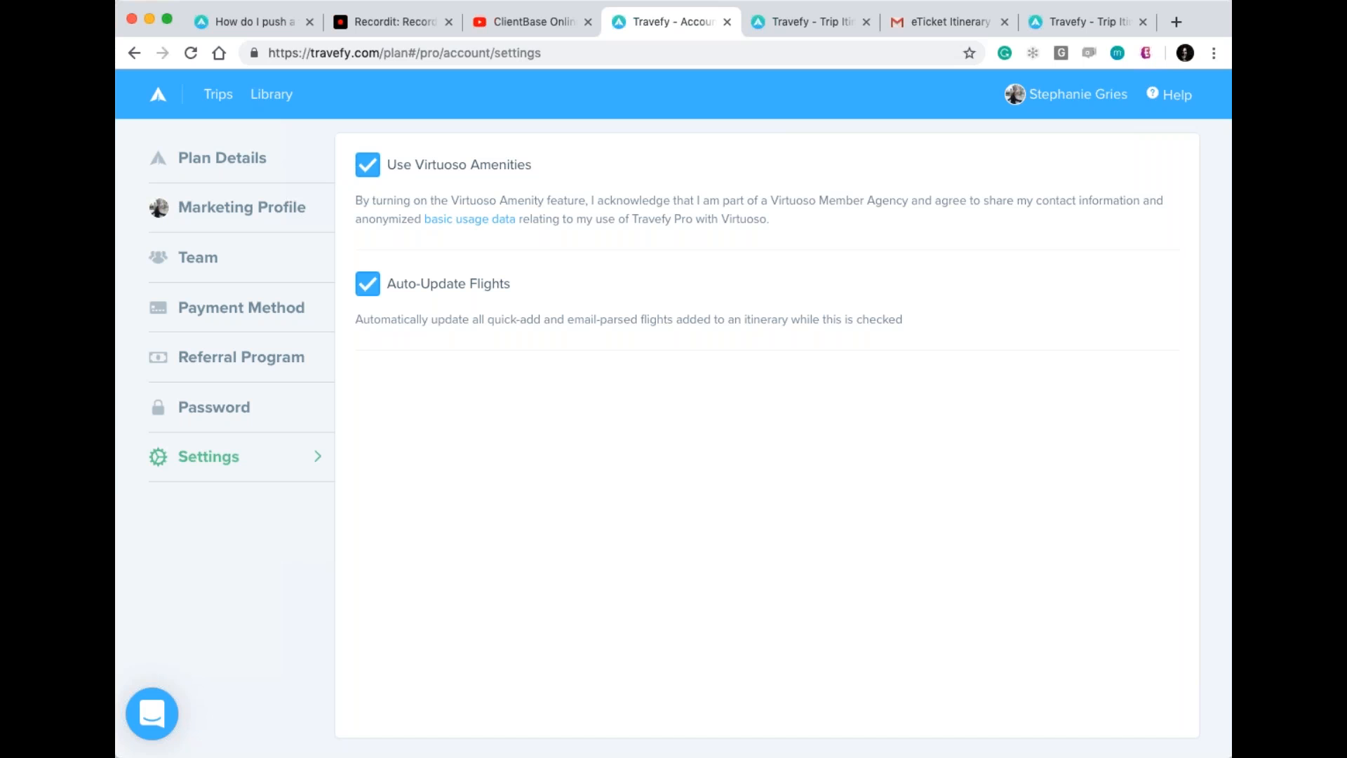
click(218, 94)
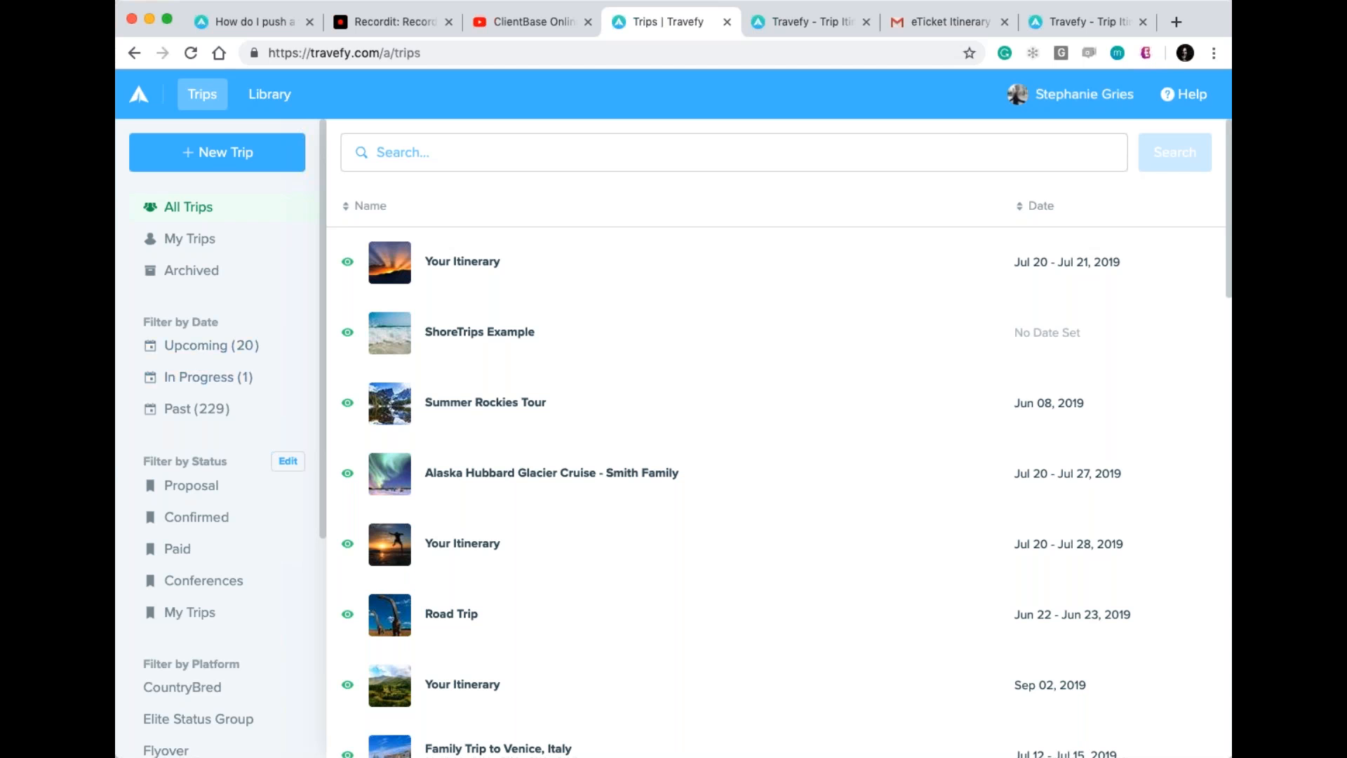
Open the Your Itinerary trip on Sunday Jul 21 and start adding a Cruise event.
click(899, 257)
click(1060, 203)
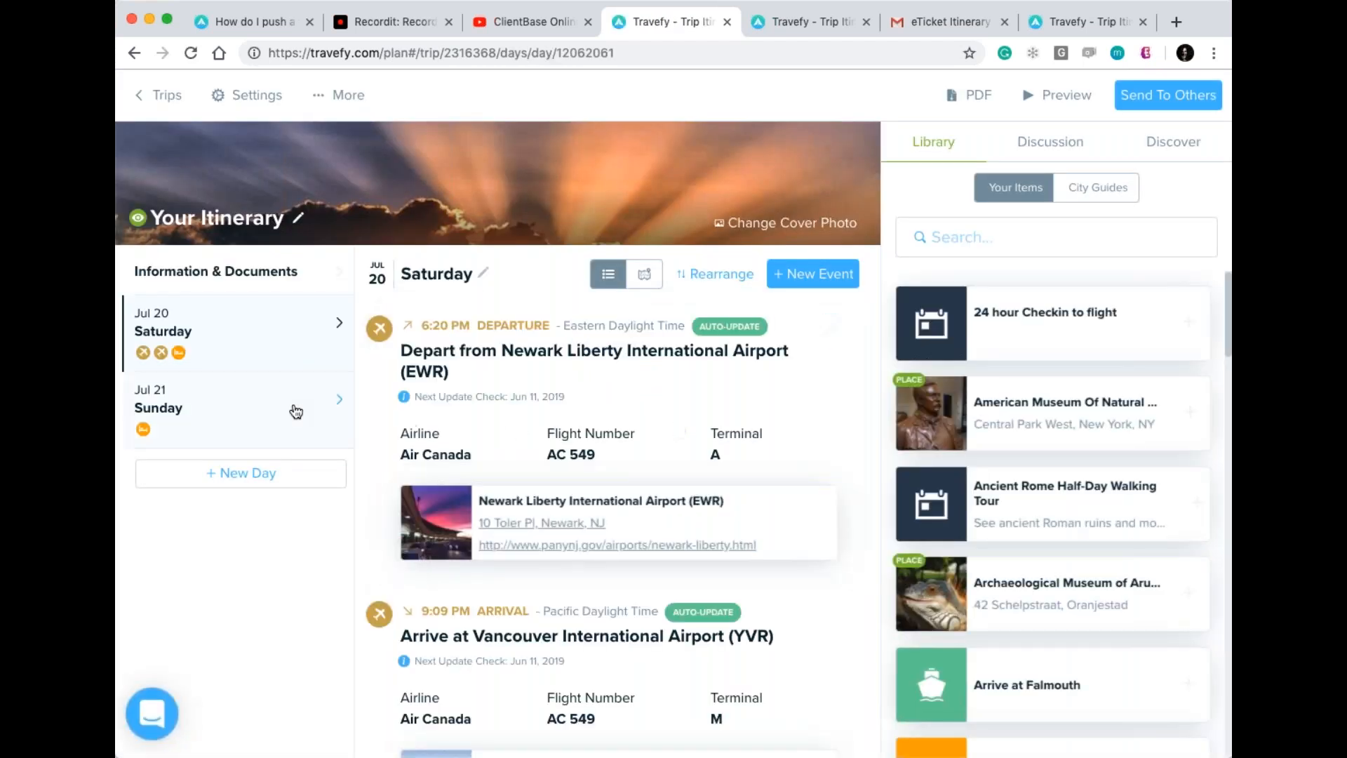
click(300, 413)
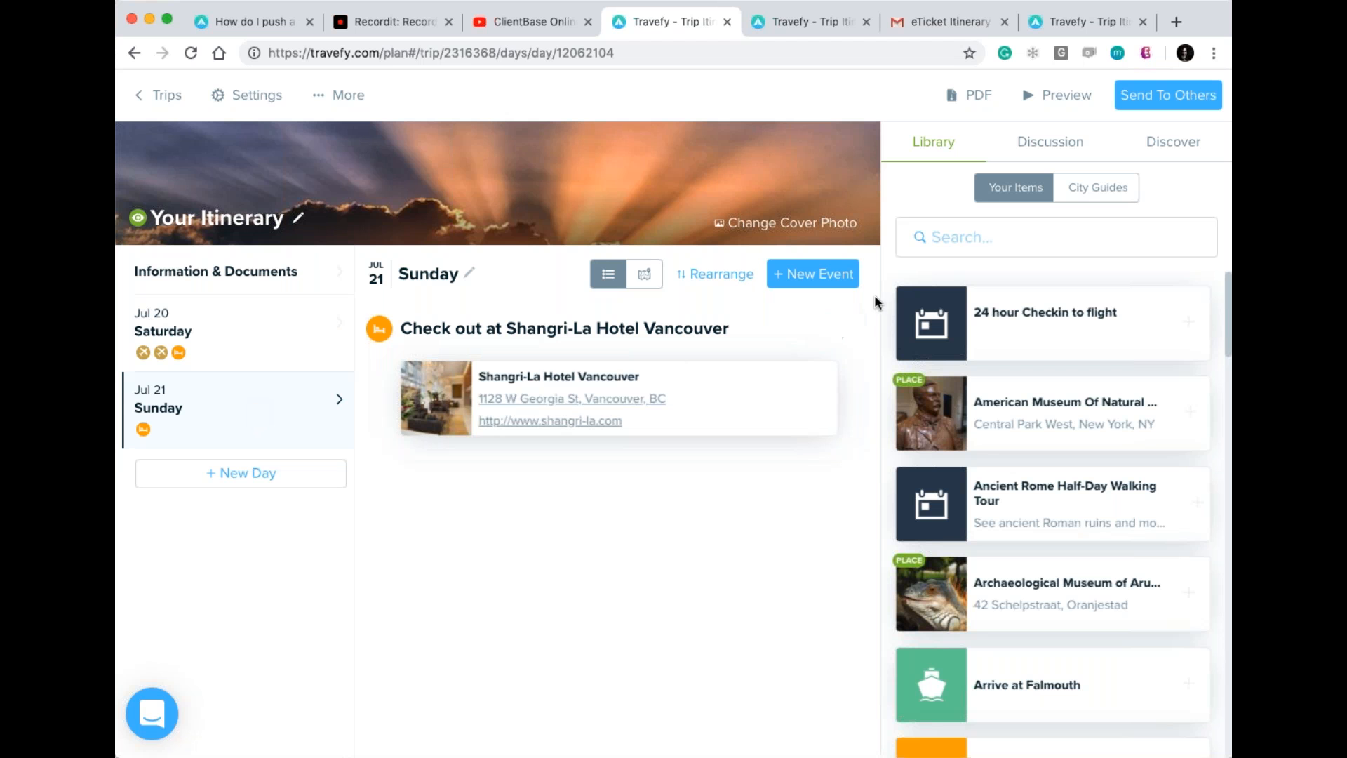
click(821, 276)
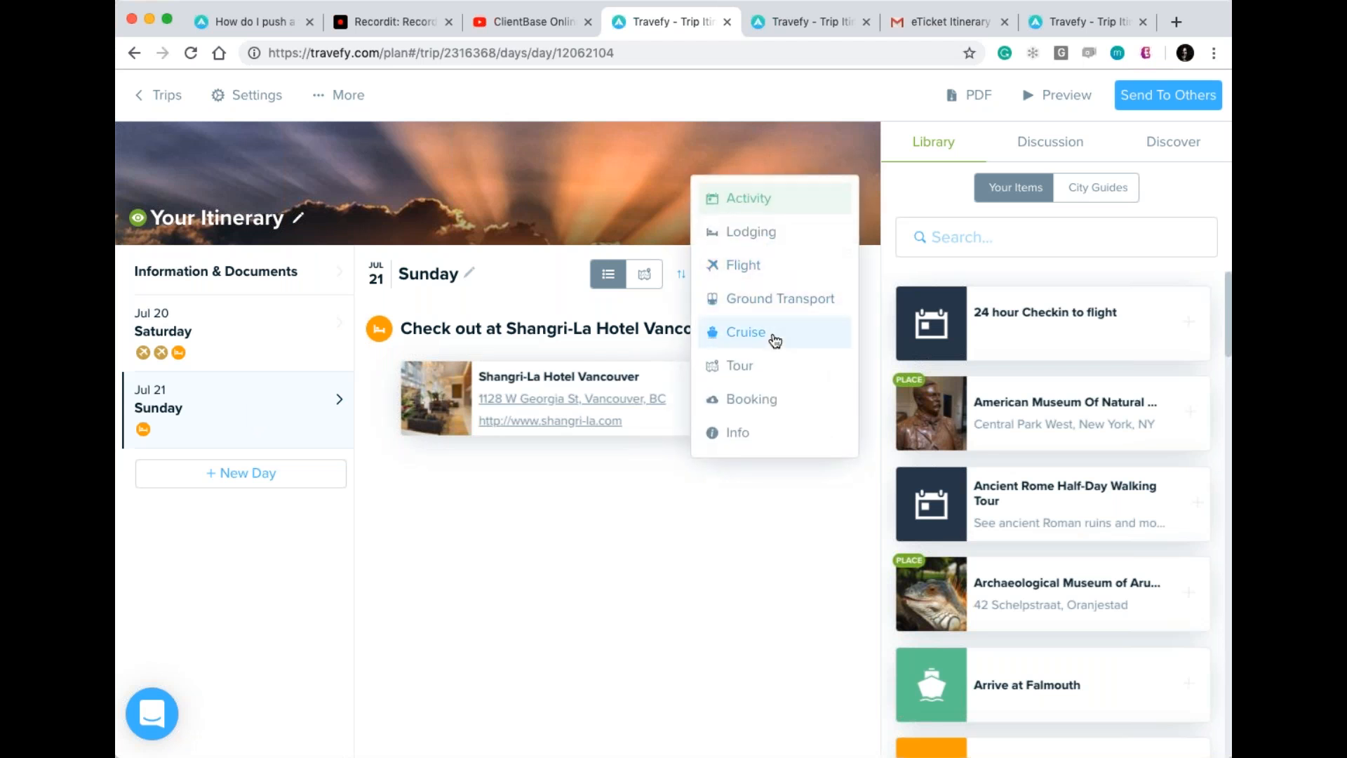
click(775, 341)
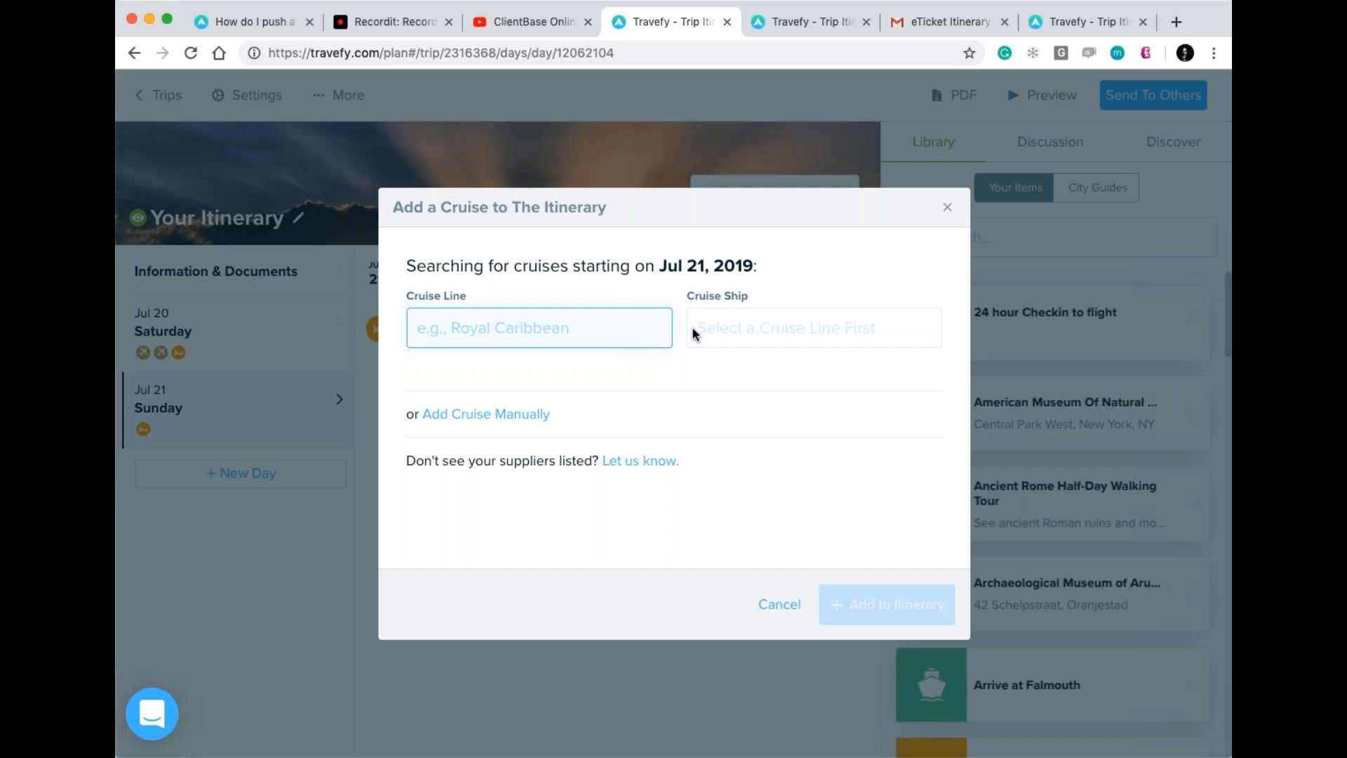
Search cruises for line Celebrity Cruises ('cele') and ship Celebrity Eclipse ('ecl').
click(627, 326)
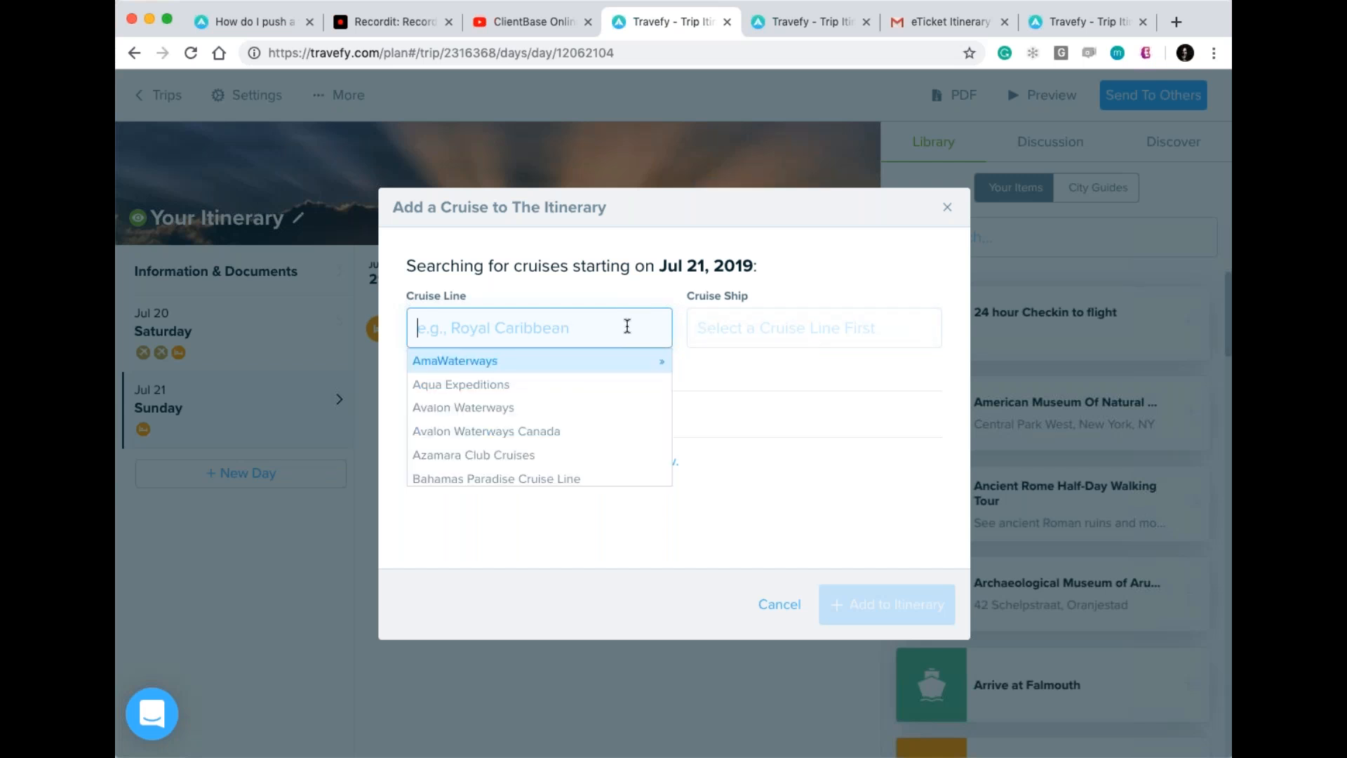
scroll(589, 460, down, 5)
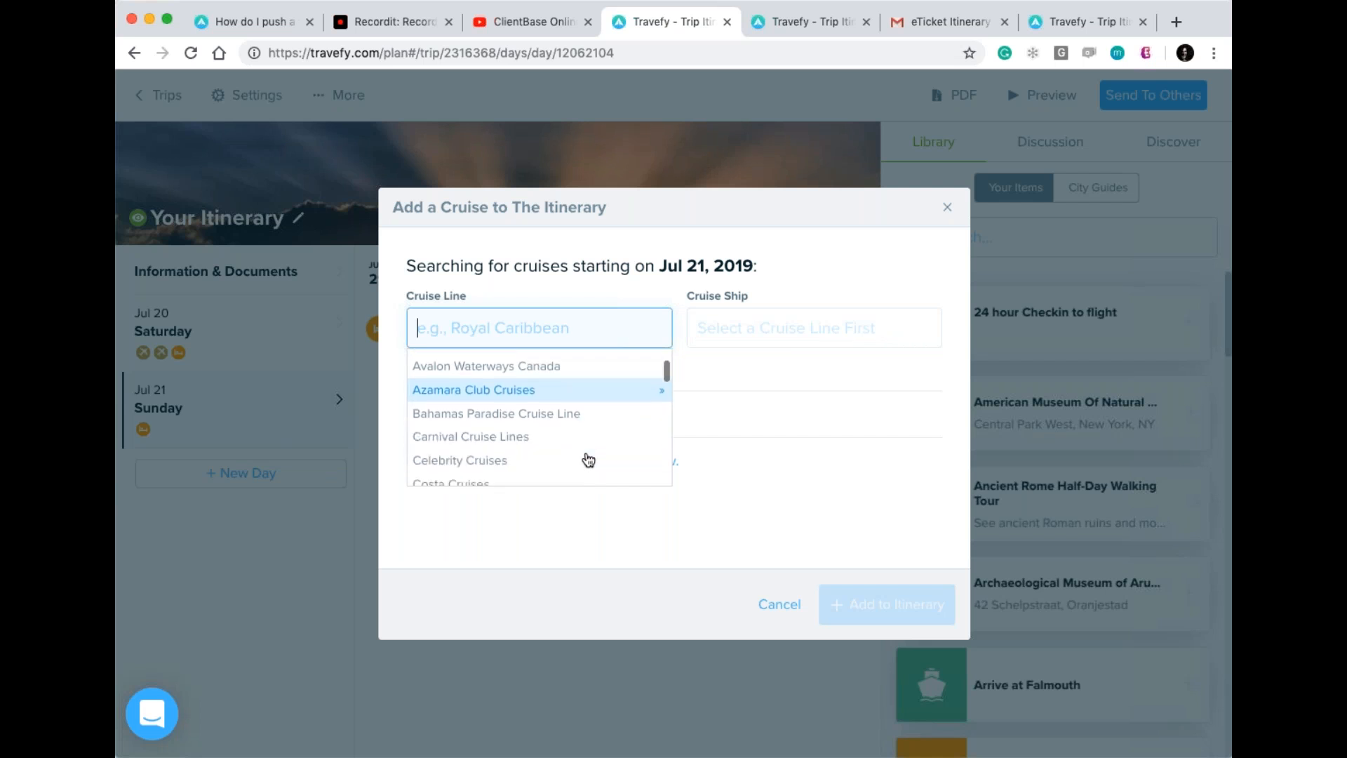
scroll(588, 460, down, 5)
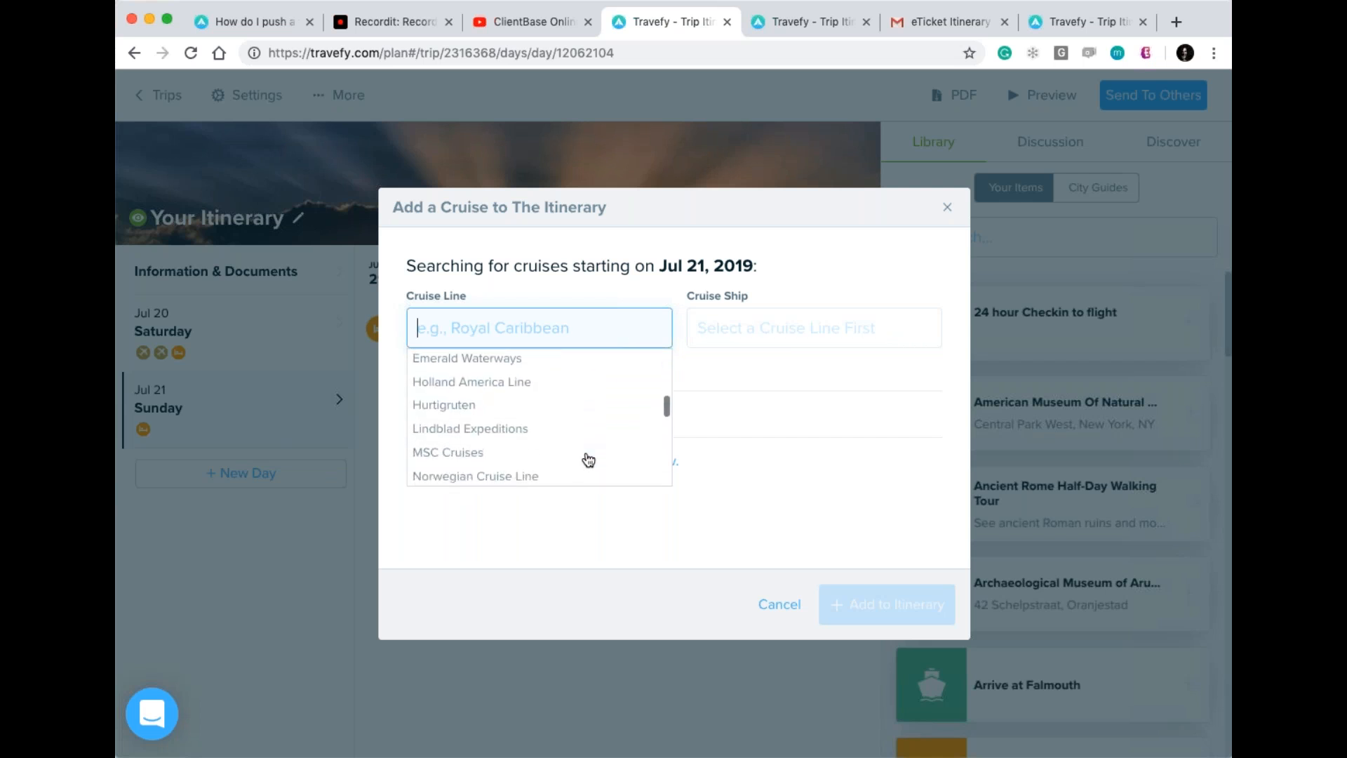
click(480, 315)
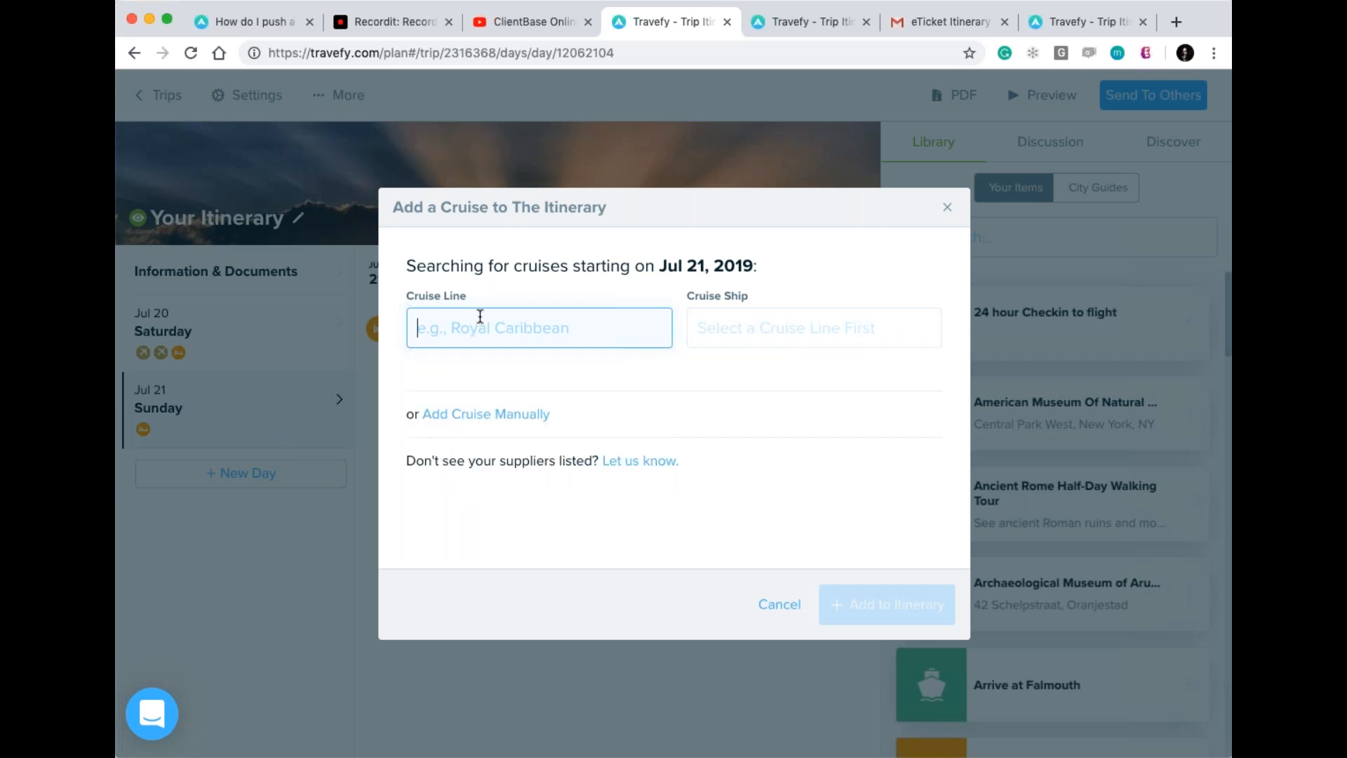
text(cele)
key(Return)
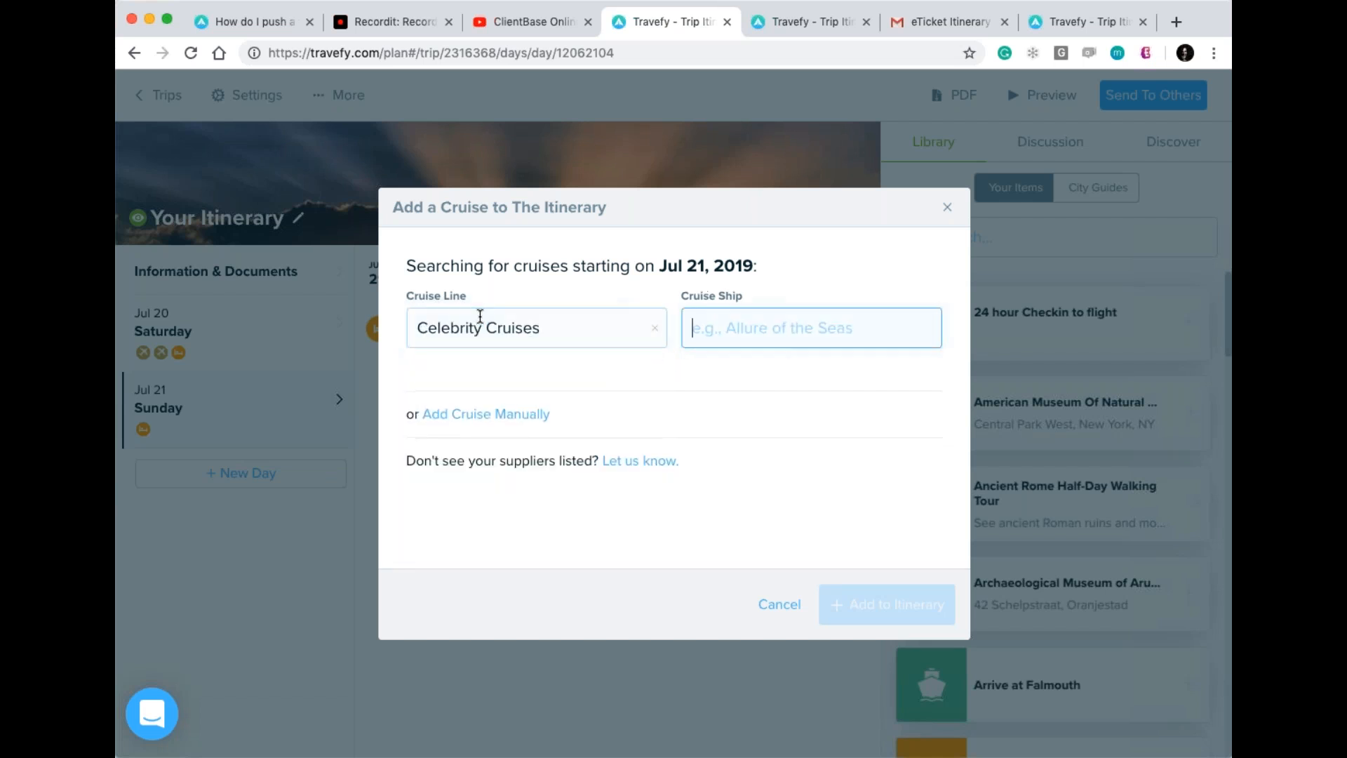
text(ec)
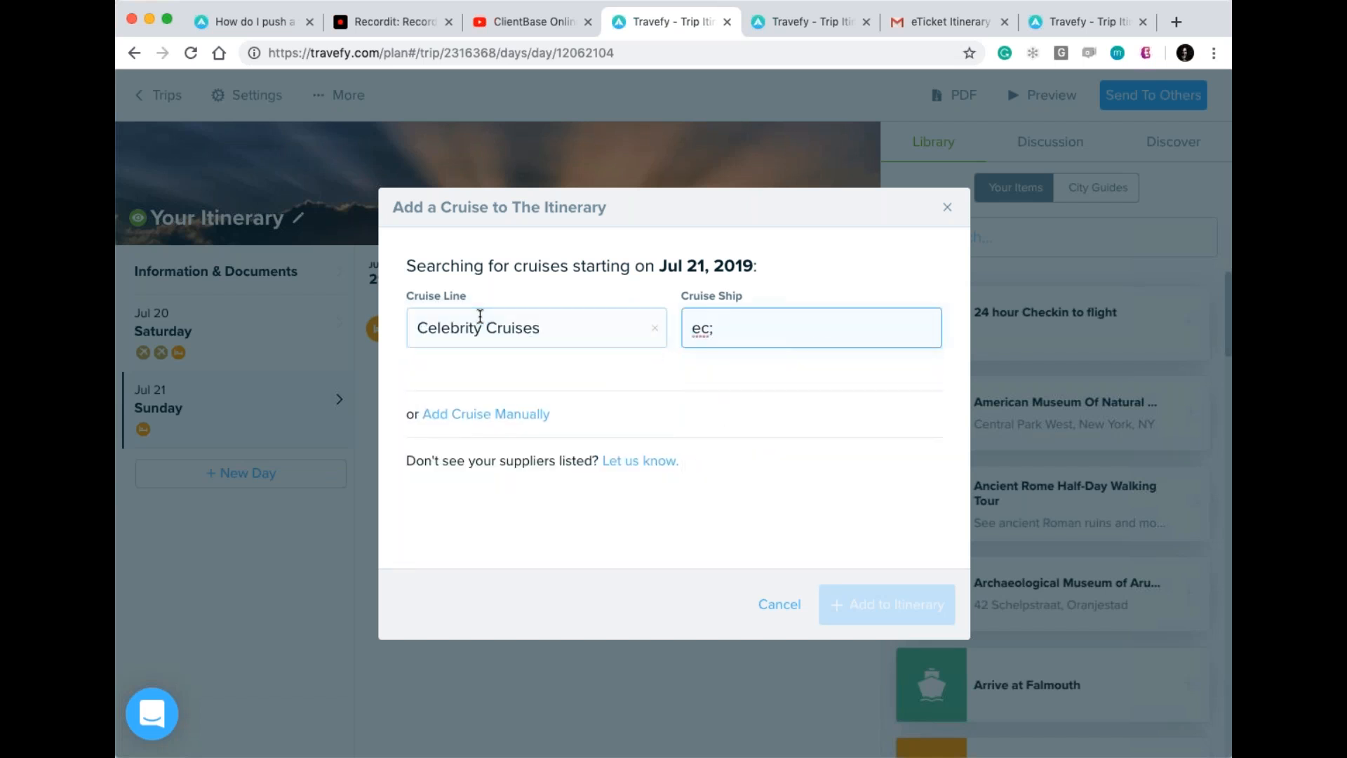
text(l)
key(Return)
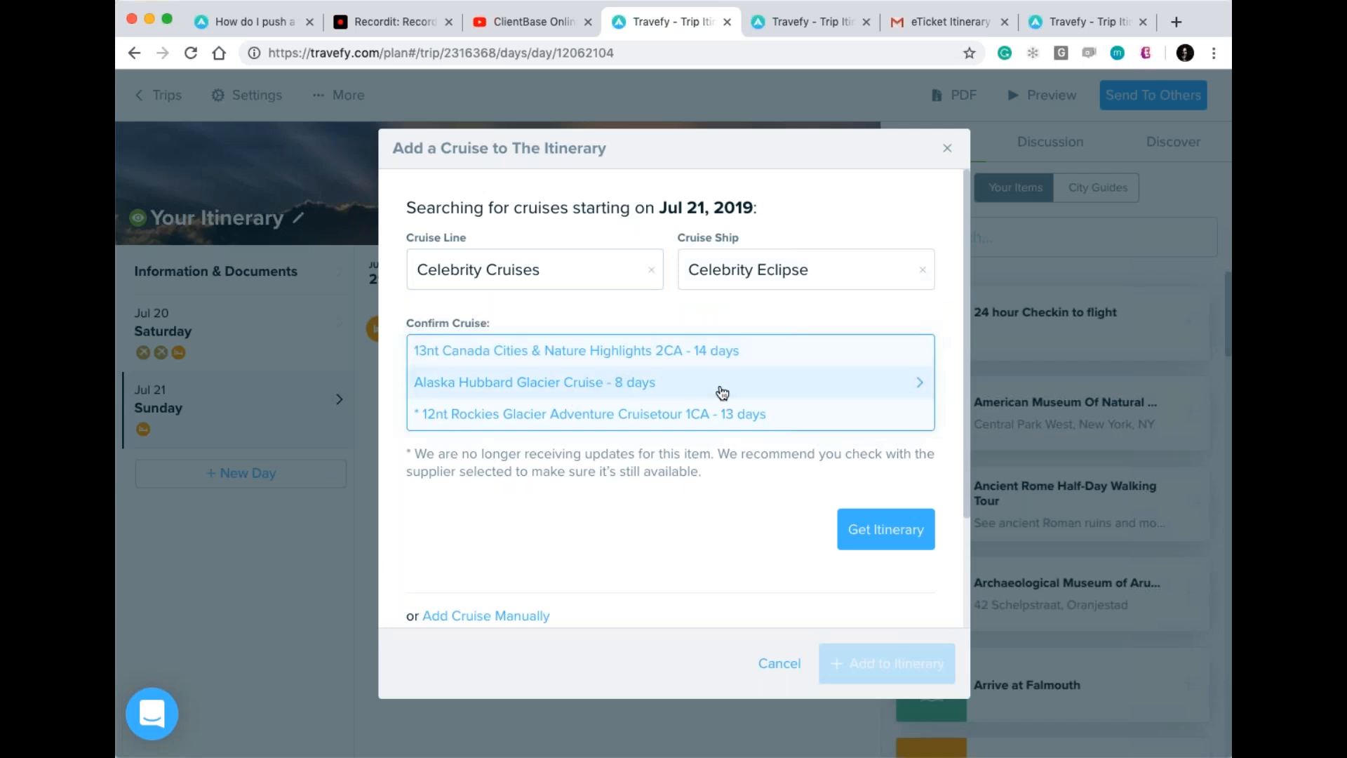
Load the 'Alaska Hubbard Glacier Cruise - 8 days' itinerary and add its events, Jul 21–28, 2019.
click(723, 391)
click(893, 535)
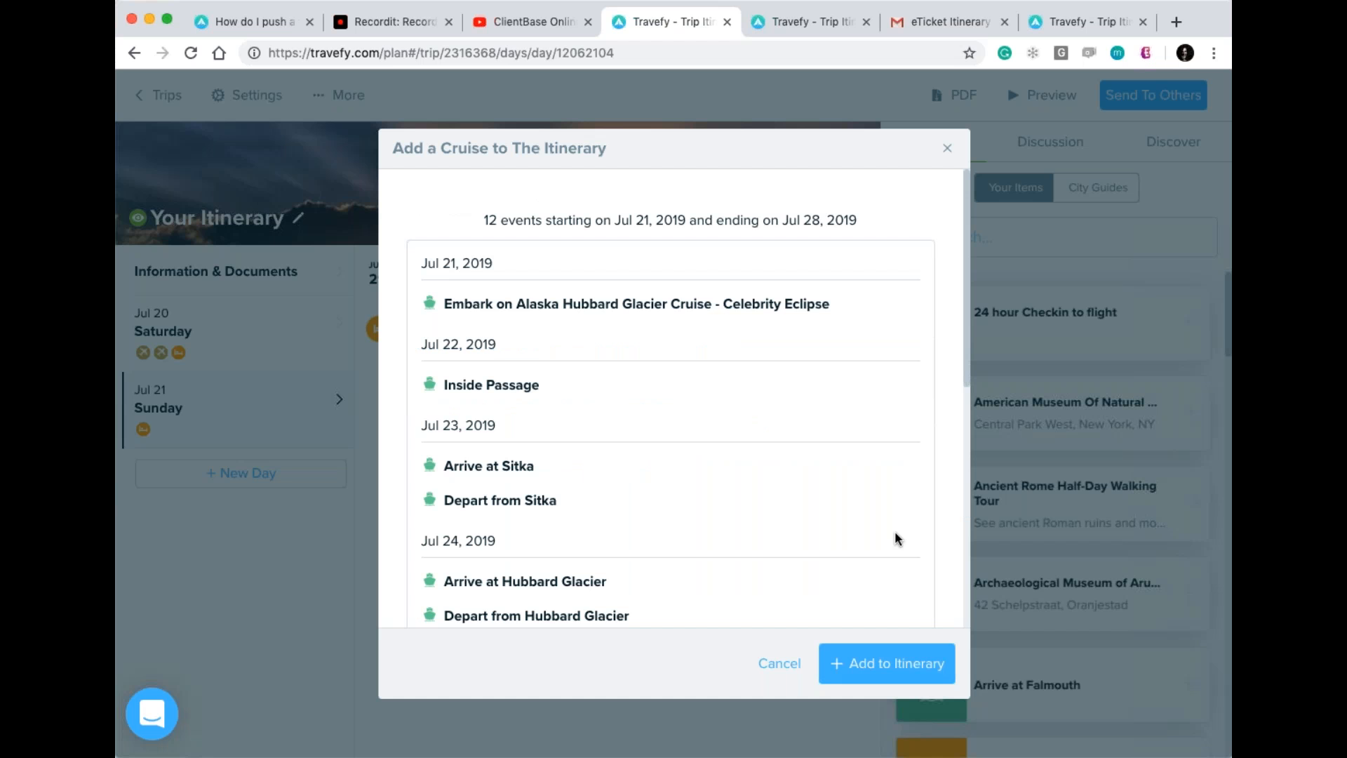
scroll(896, 538, down, 3)
scroll(895, 535, down, 5)
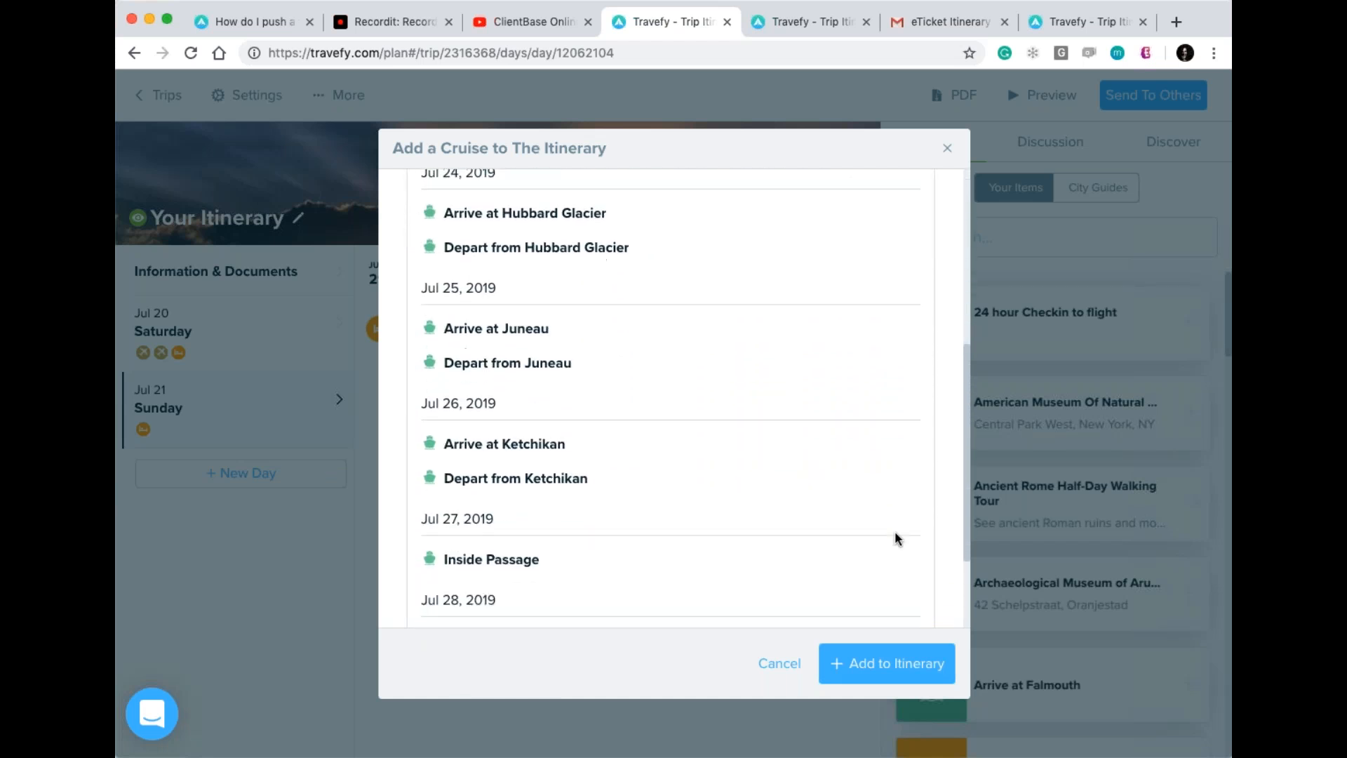
scroll(896, 535, up, 5)
scroll(896, 538, up, 3)
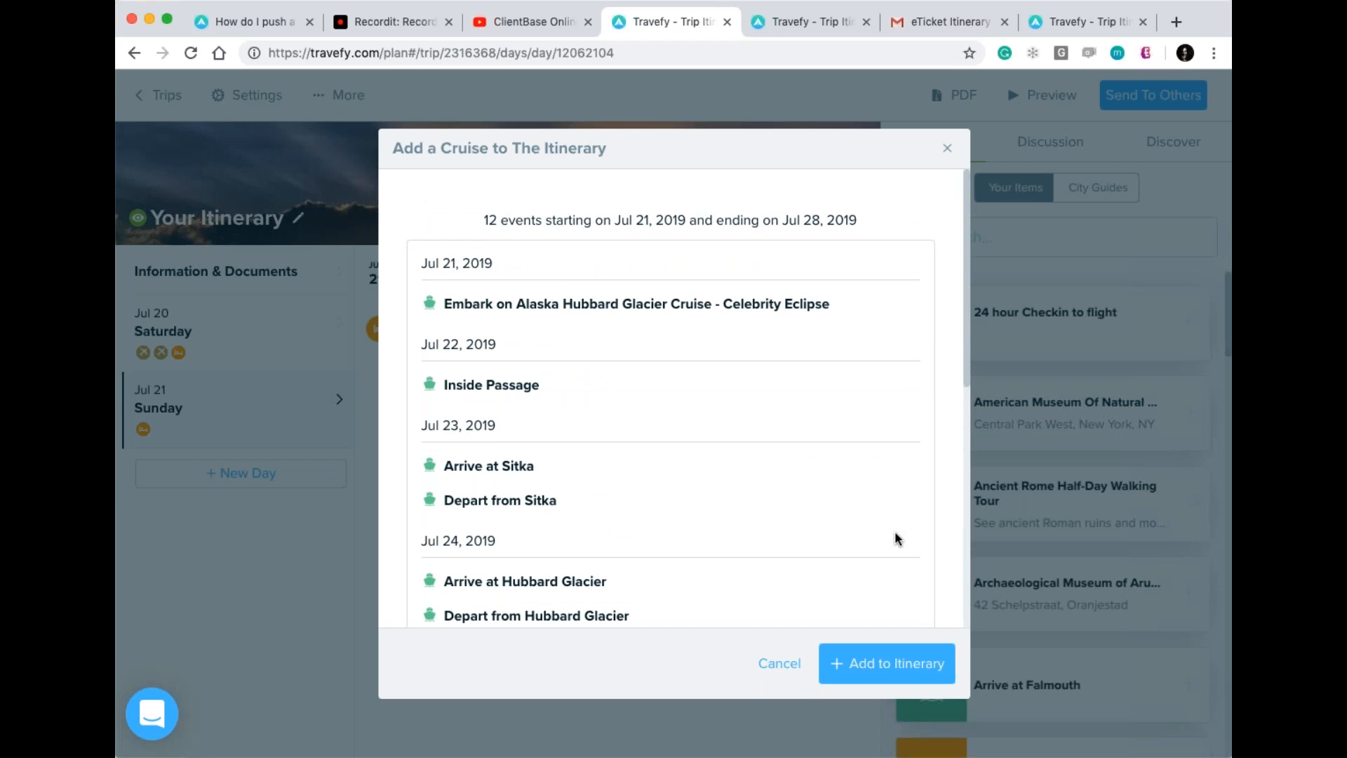
scroll(895, 539, down, 5)
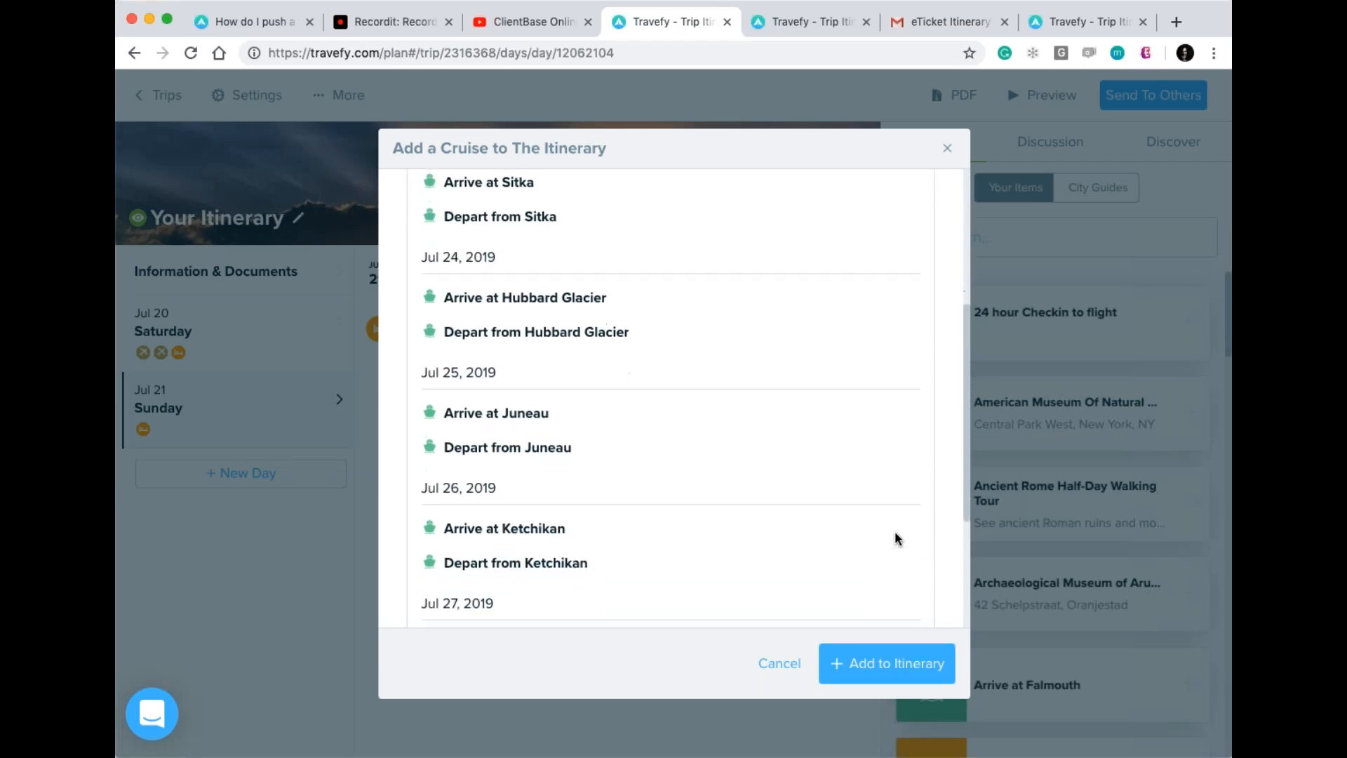
scroll(895, 534, up, 5)
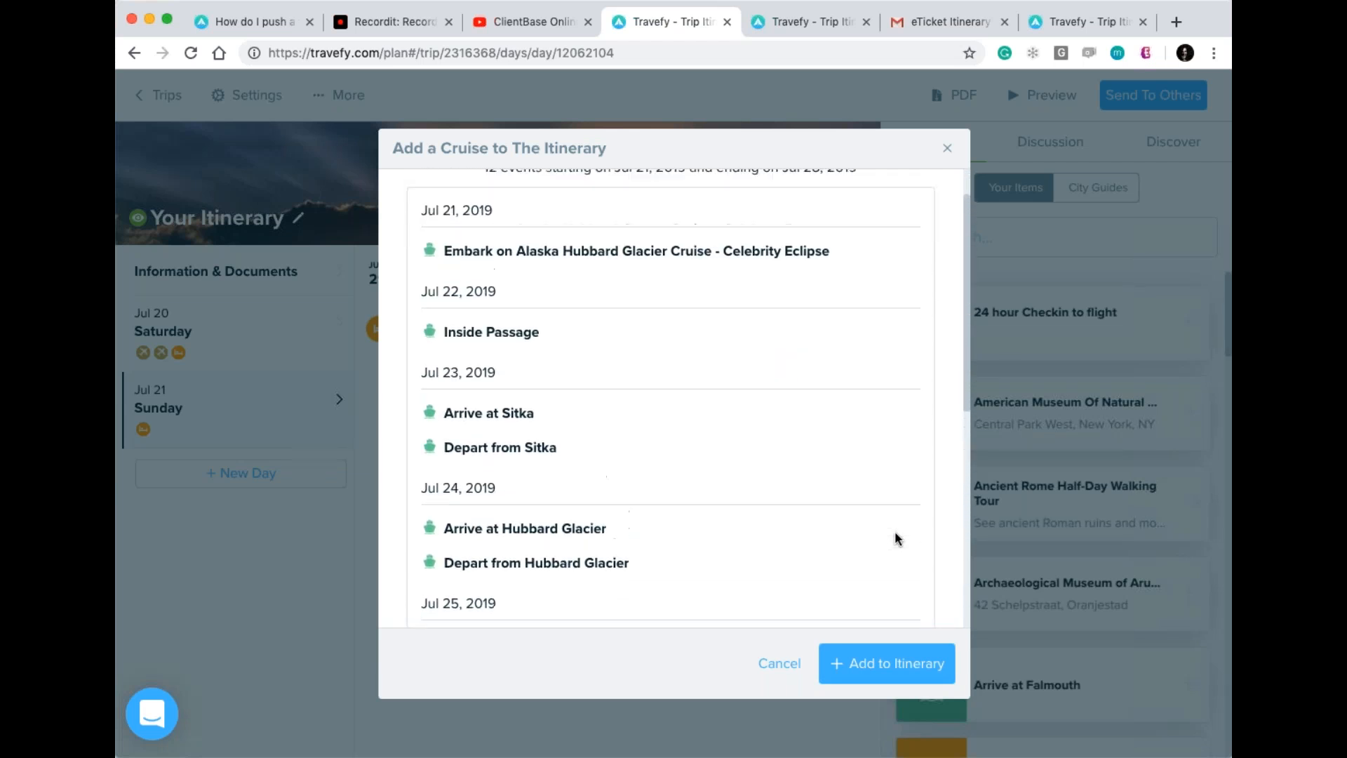
scroll(895, 539, down, 3)
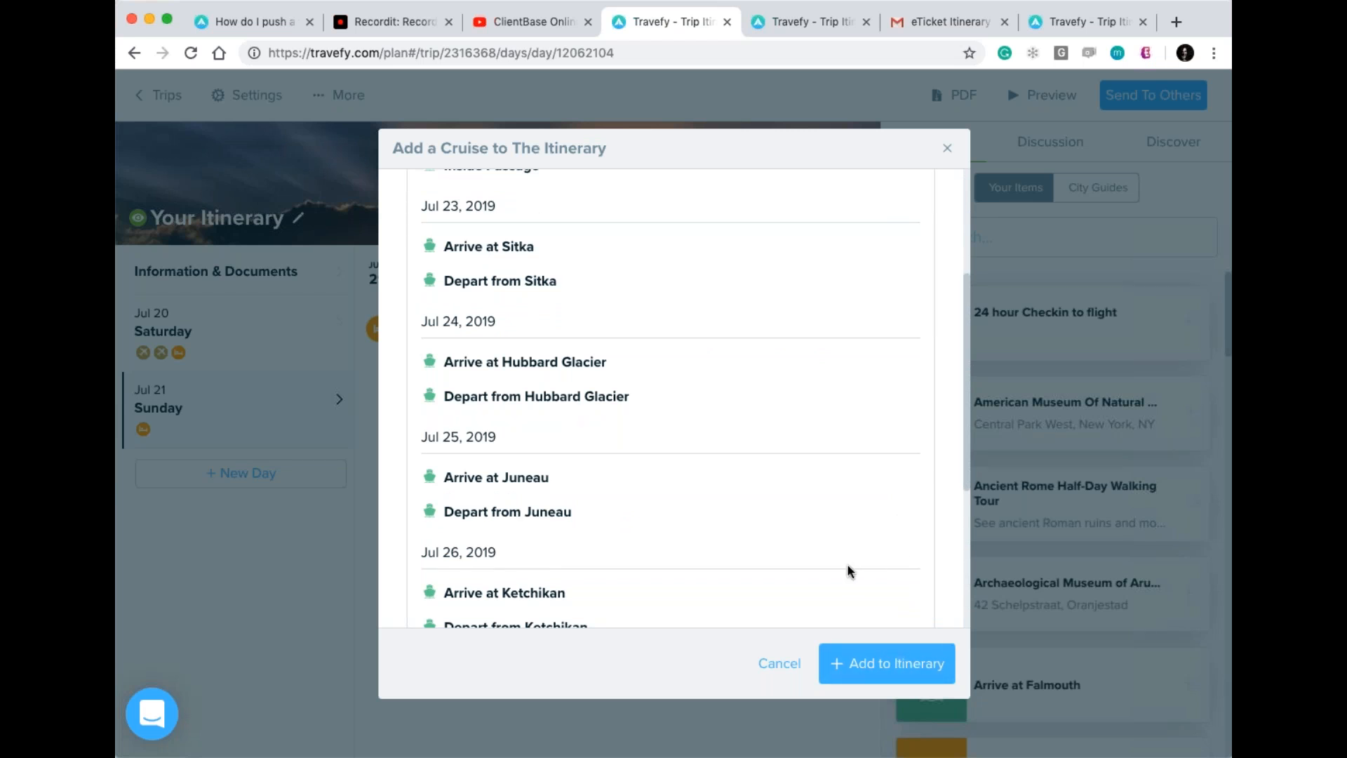
scroll(849, 570, down, 3)
scroll(848, 571, up, 3)
click(863, 656)
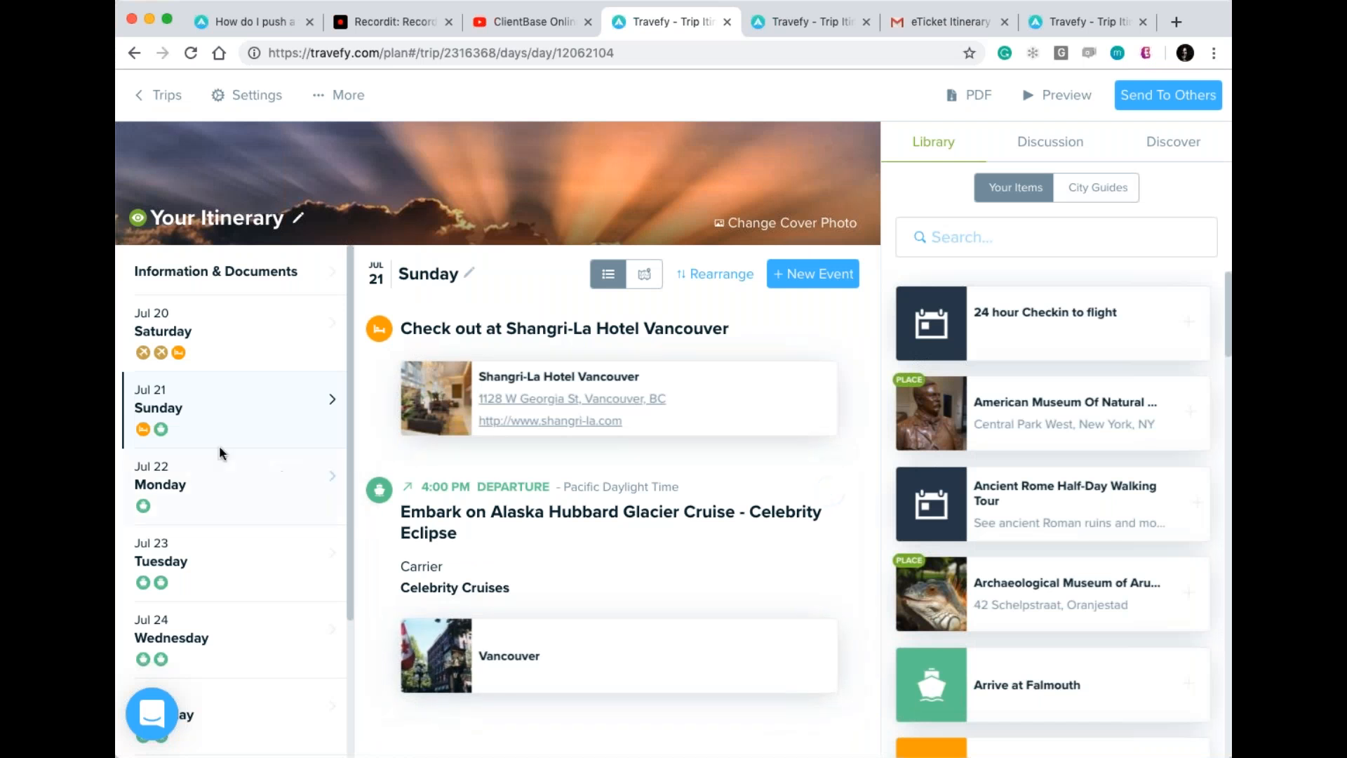
Browse the cruise days Jul 22–28: Sitka, Hubbard Glacier, Juneau, Ketchikan, Inside Passage, disembark.
click(247, 483)
scroll(247, 483, down, 2)
click(245, 457)
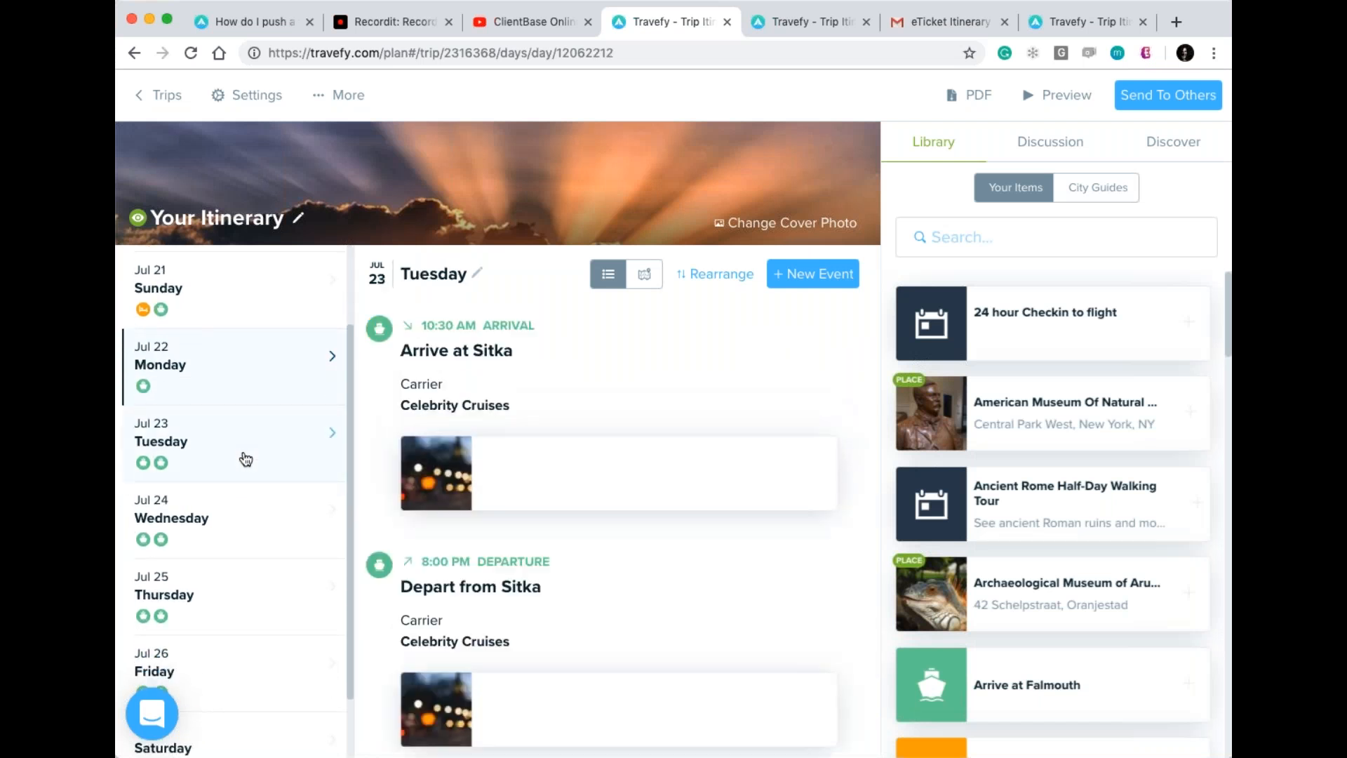
click(249, 533)
click(246, 601)
scroll(242, 547, down, 2)
click(244, 543)
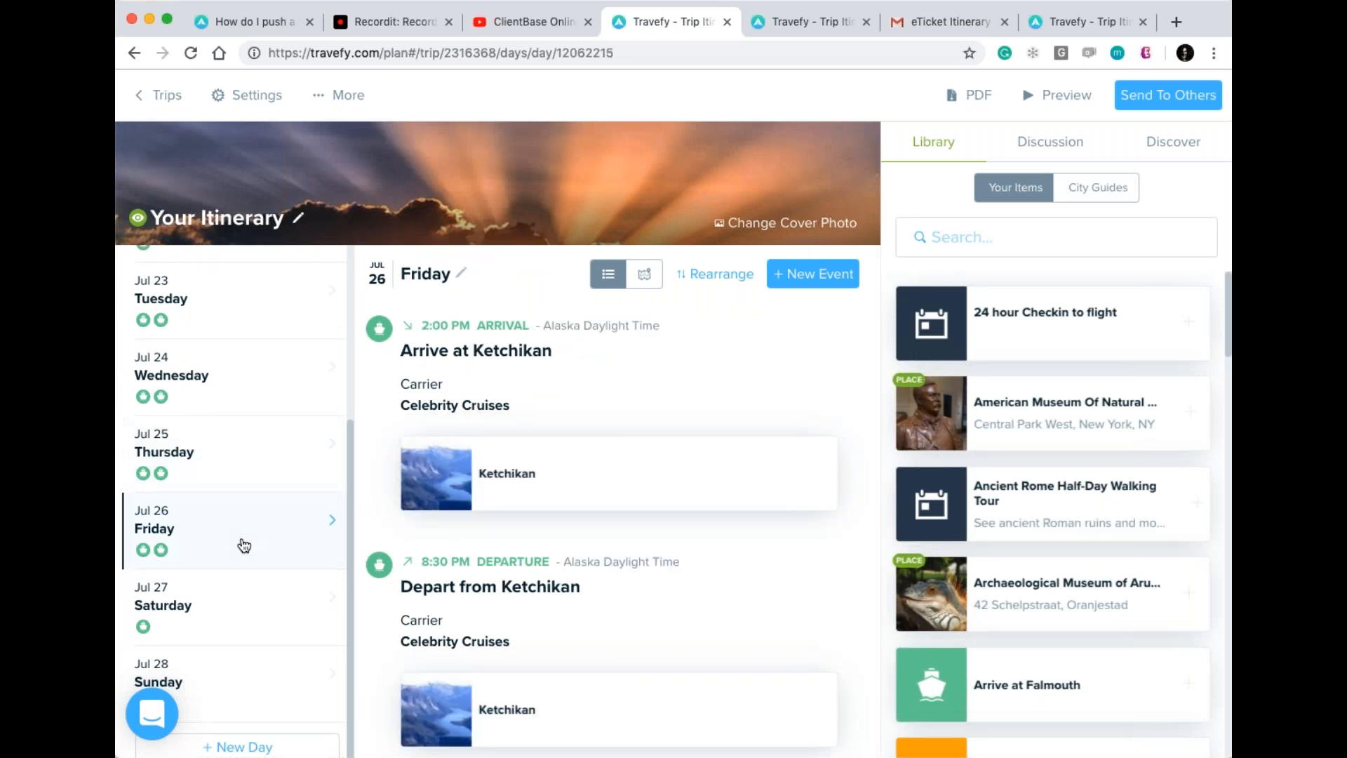
click(251, 610)
click(265, 679)
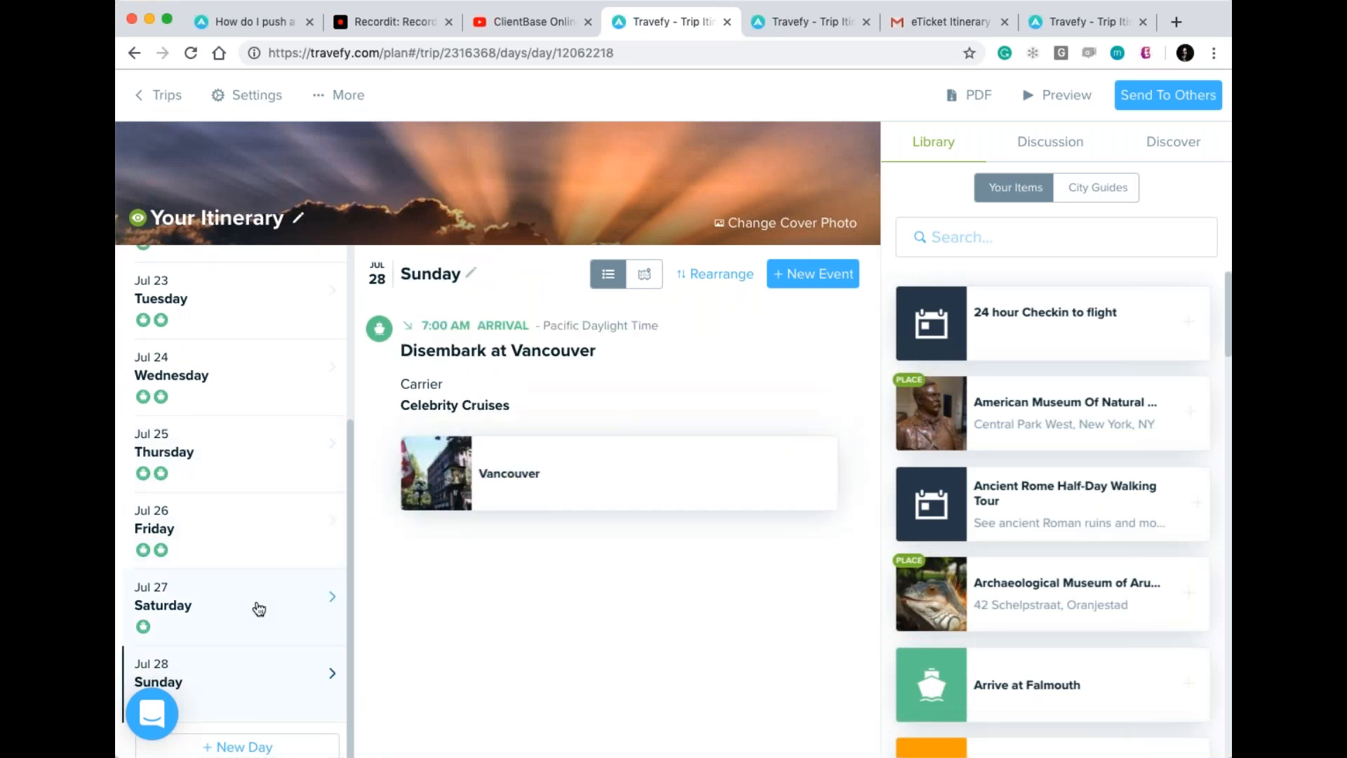
Go back to Friday Jul 26 and open the Ketchikan place details.
click(259, 609)
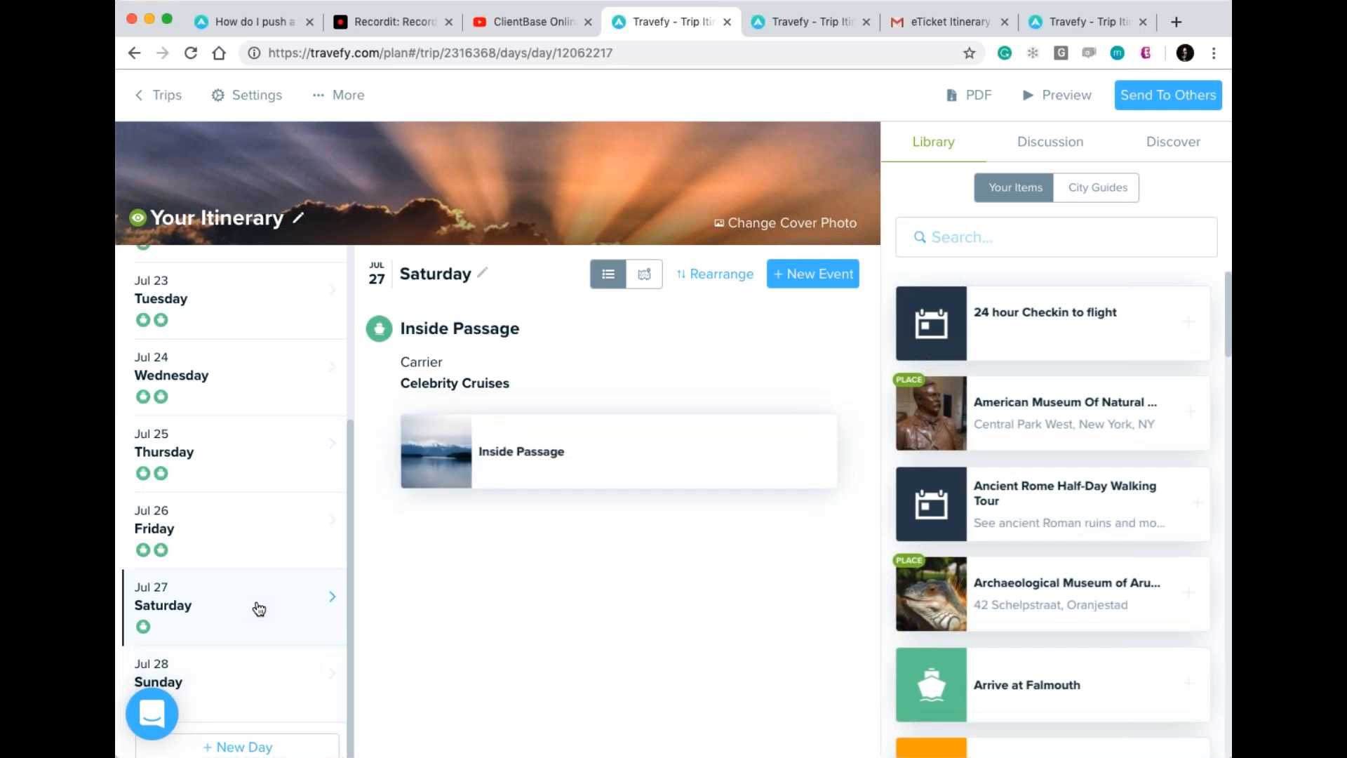
click(245, 550)
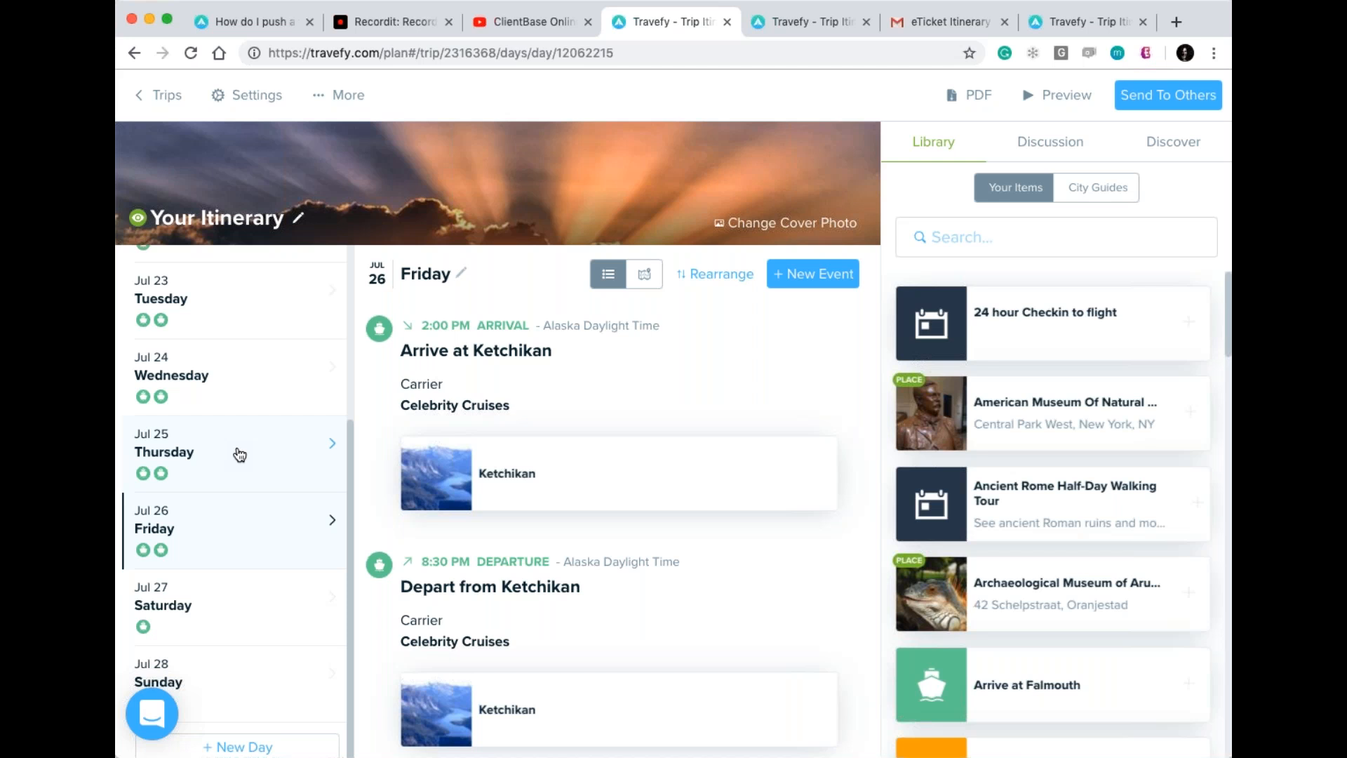
click(436, 474)
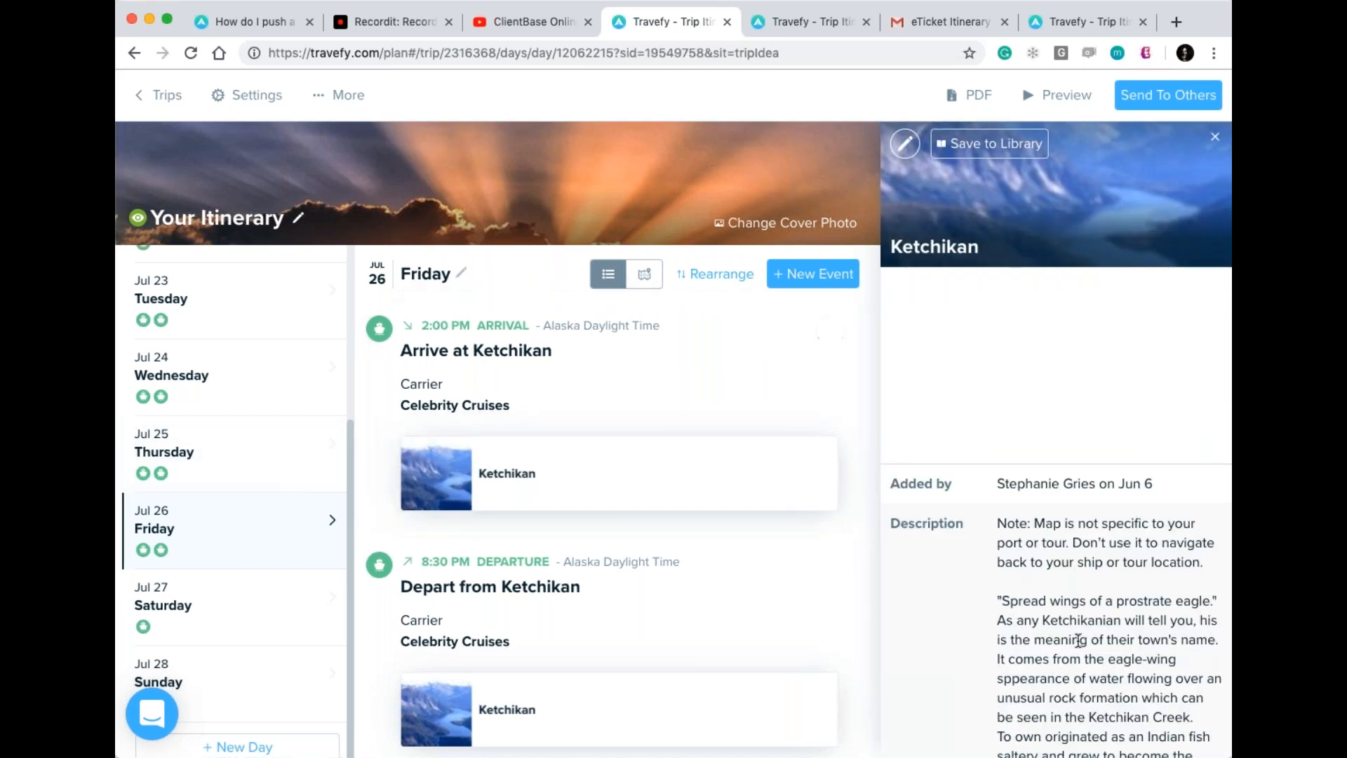
Read the Ketchikan port description, then close it to return to the Library list.
scroll(1087, 557, down, 6)
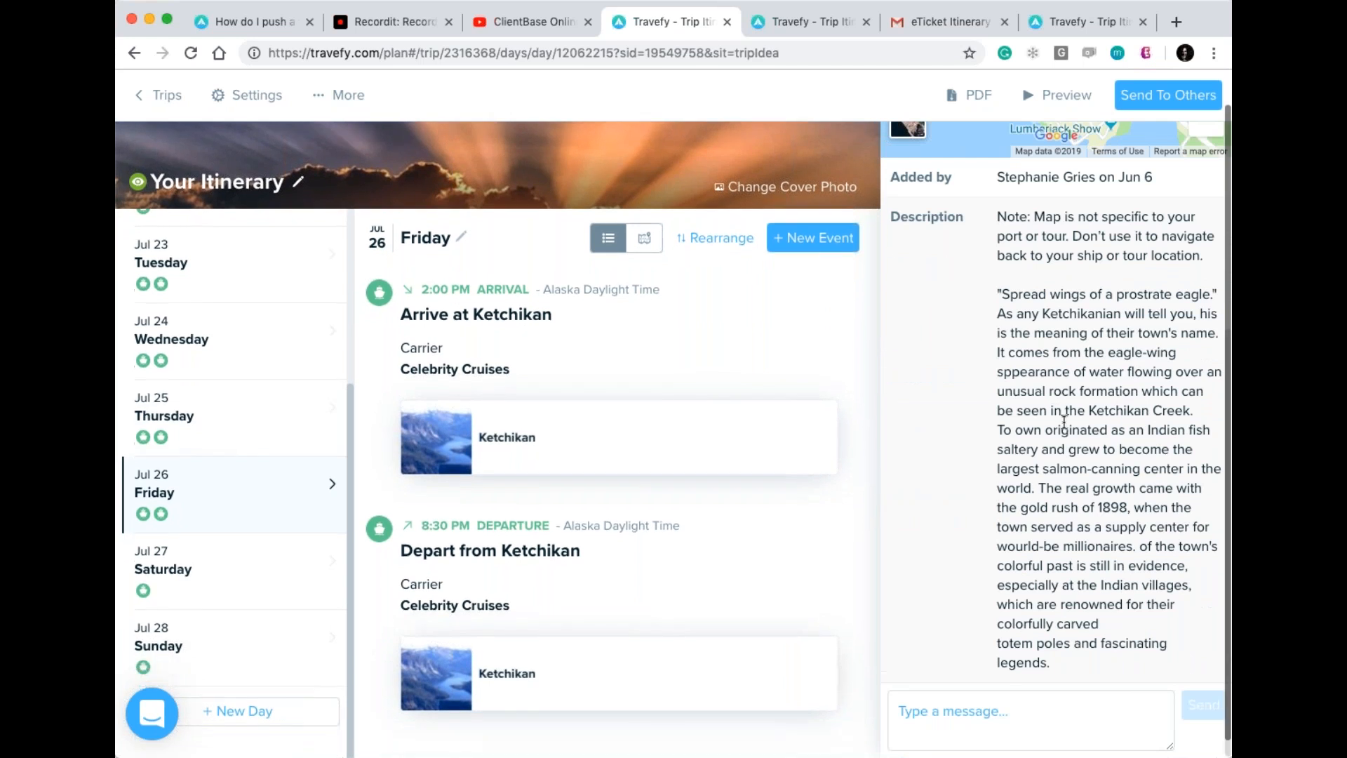
scroll(1109, 430, up, 5)
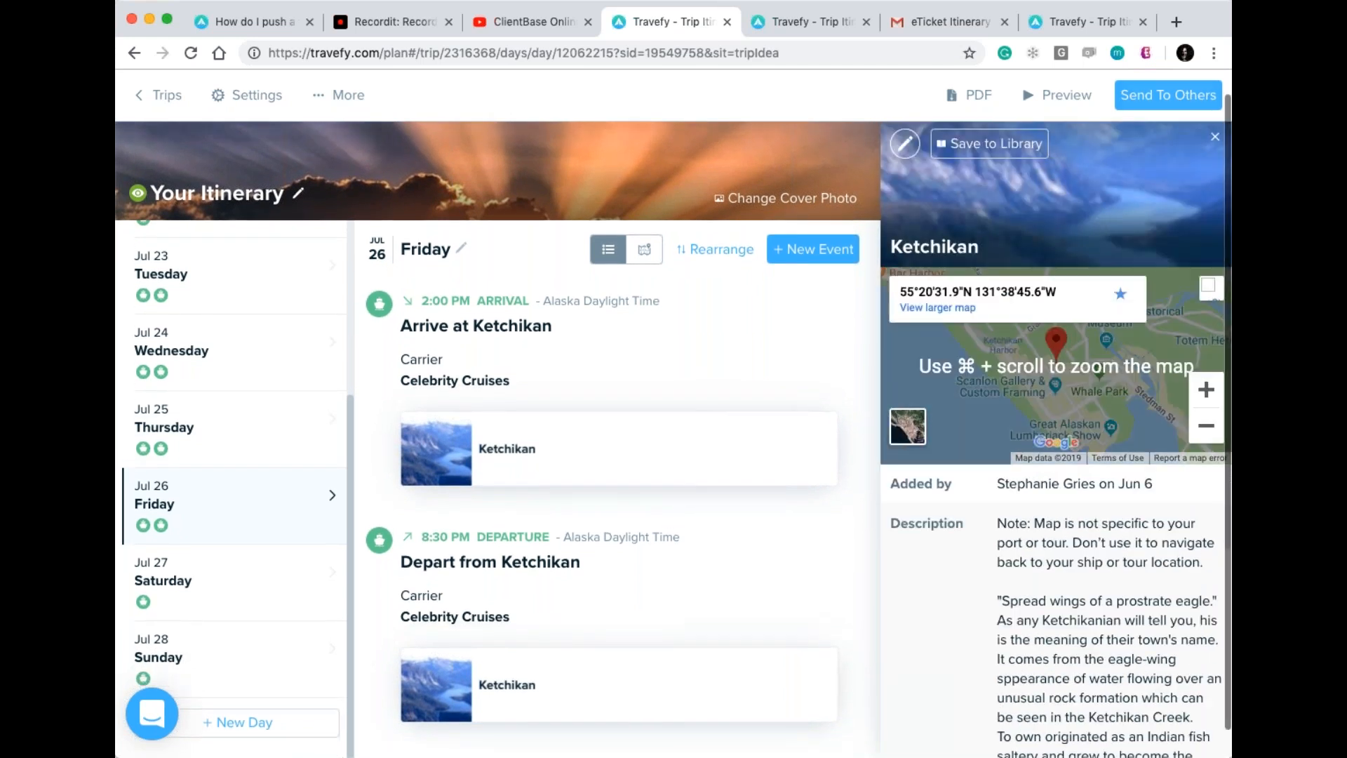
click(1216, 137)
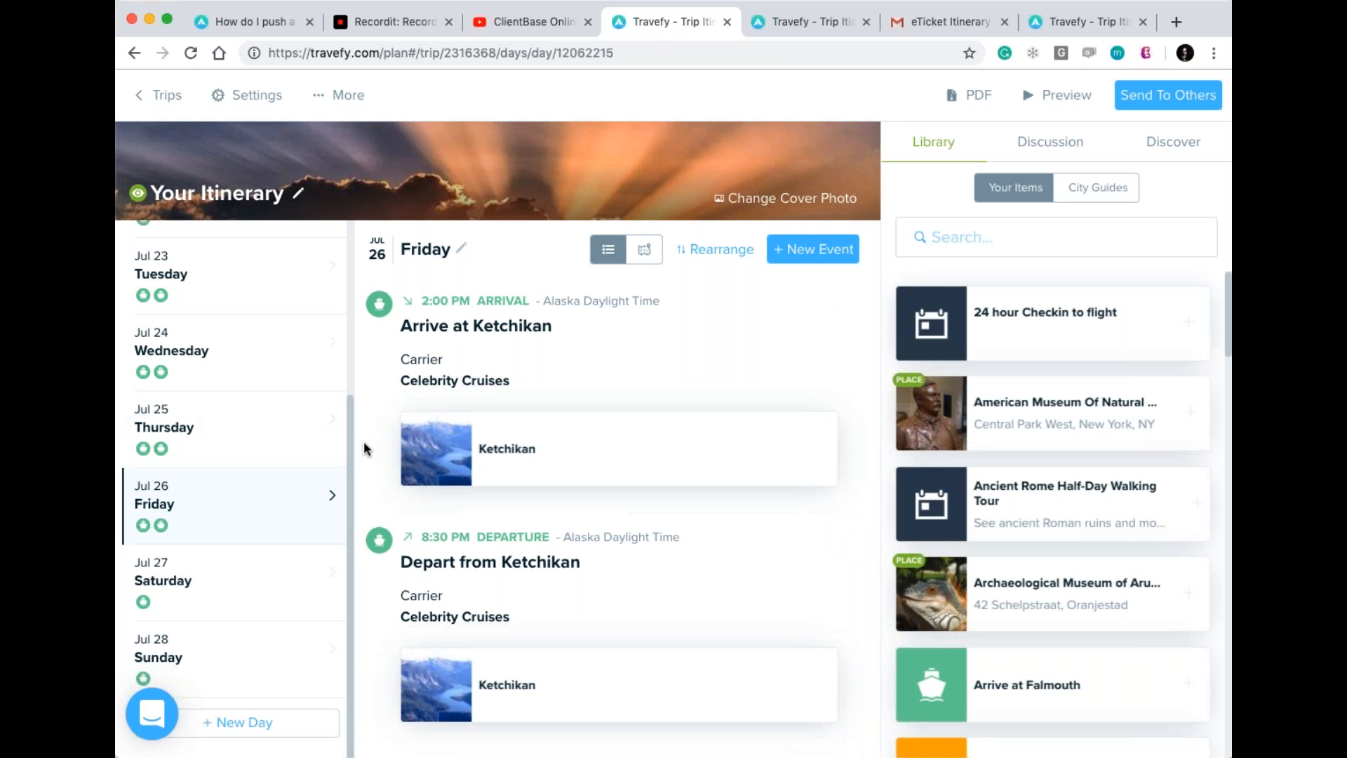
Show Thursday Jul 25's Juneau events, then switch to the Summer Rockies Tour trip.
click(235, 455)
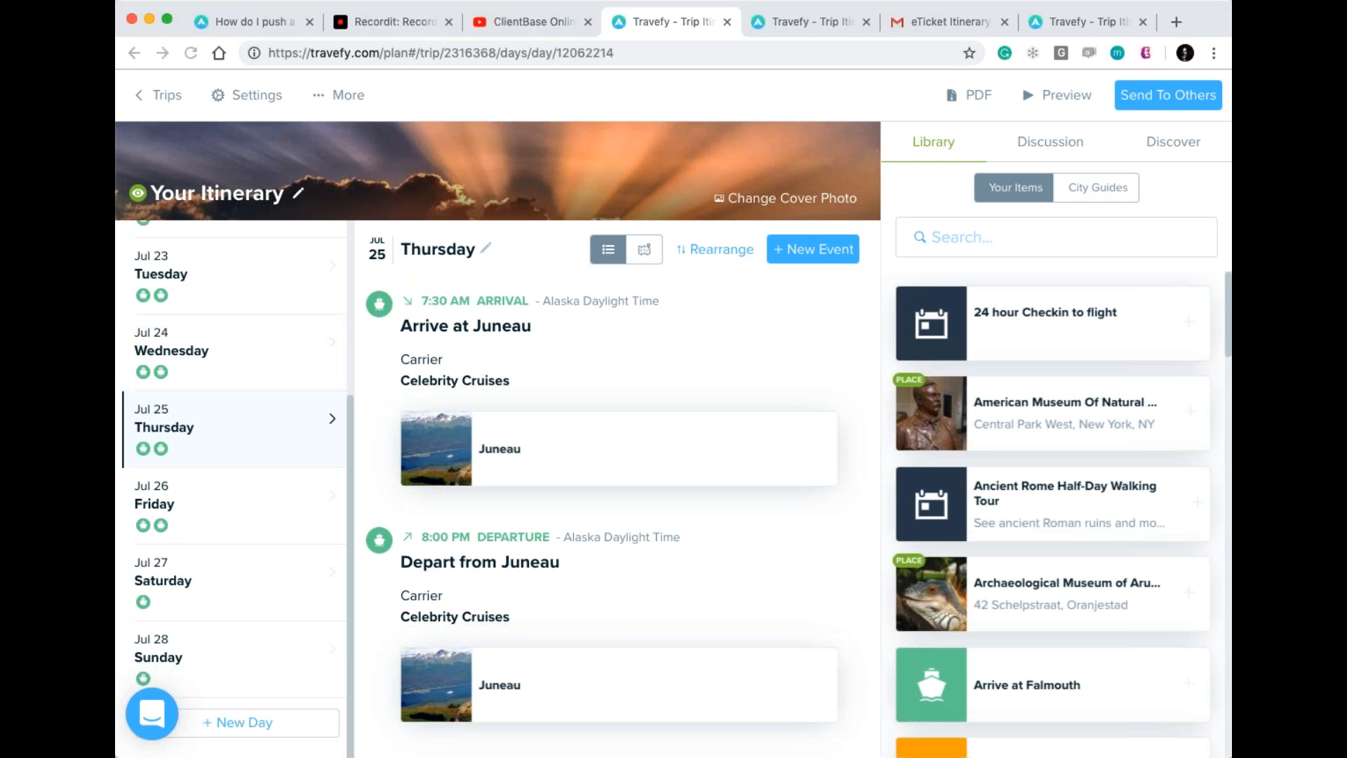
click(811, 22)
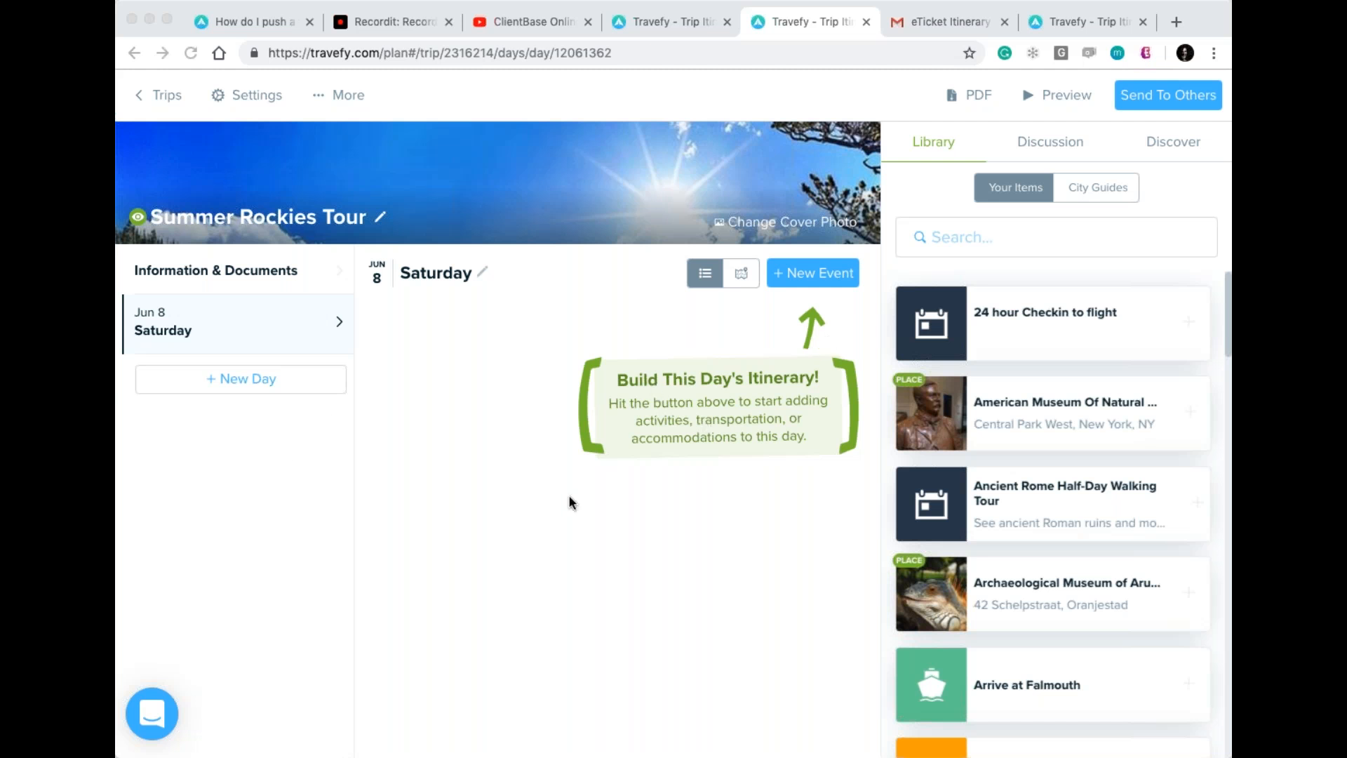
Open the new-event type list for Saturday, Jun 8 of the Summer Rockies Tour.
click(823, 281)
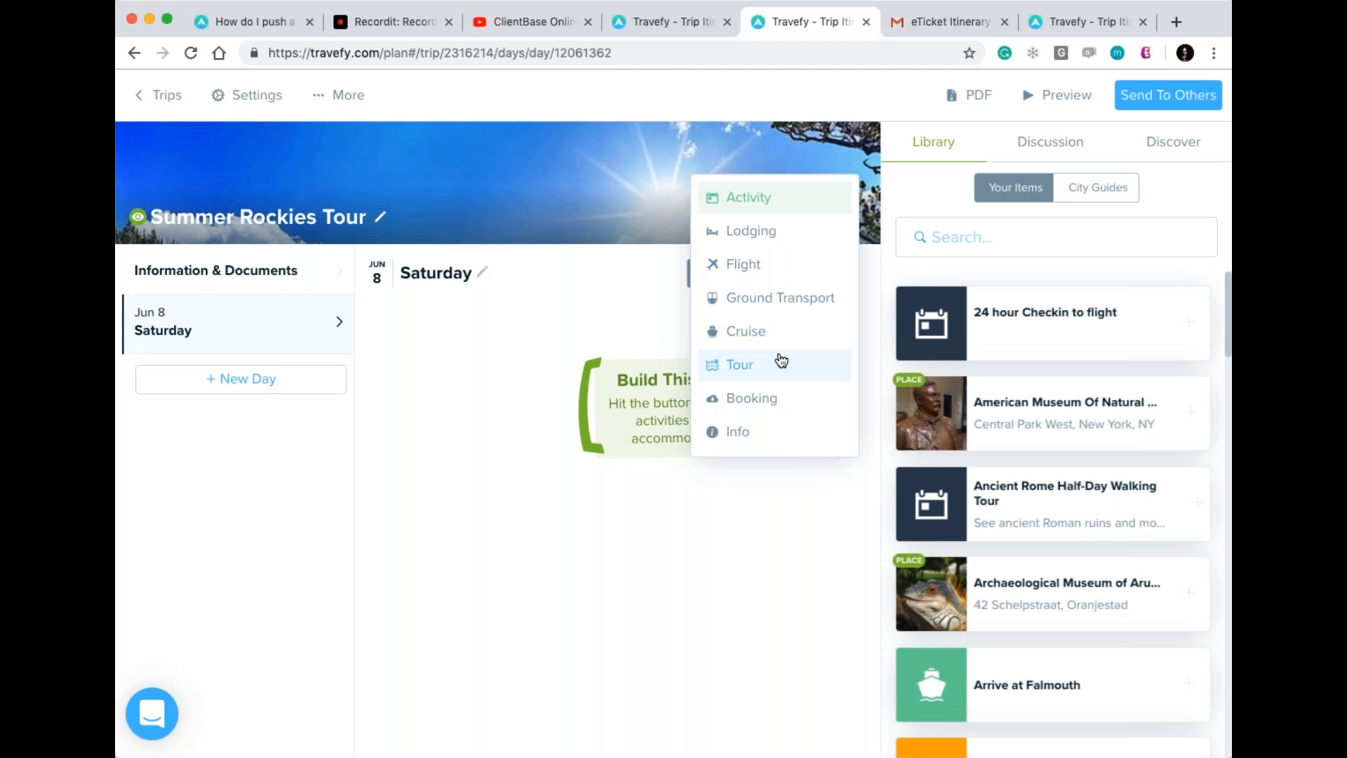
Start adding a tour to Jun 8 and choose Trafalgar as the tour line.
click(737, 374)
click(642, 294)
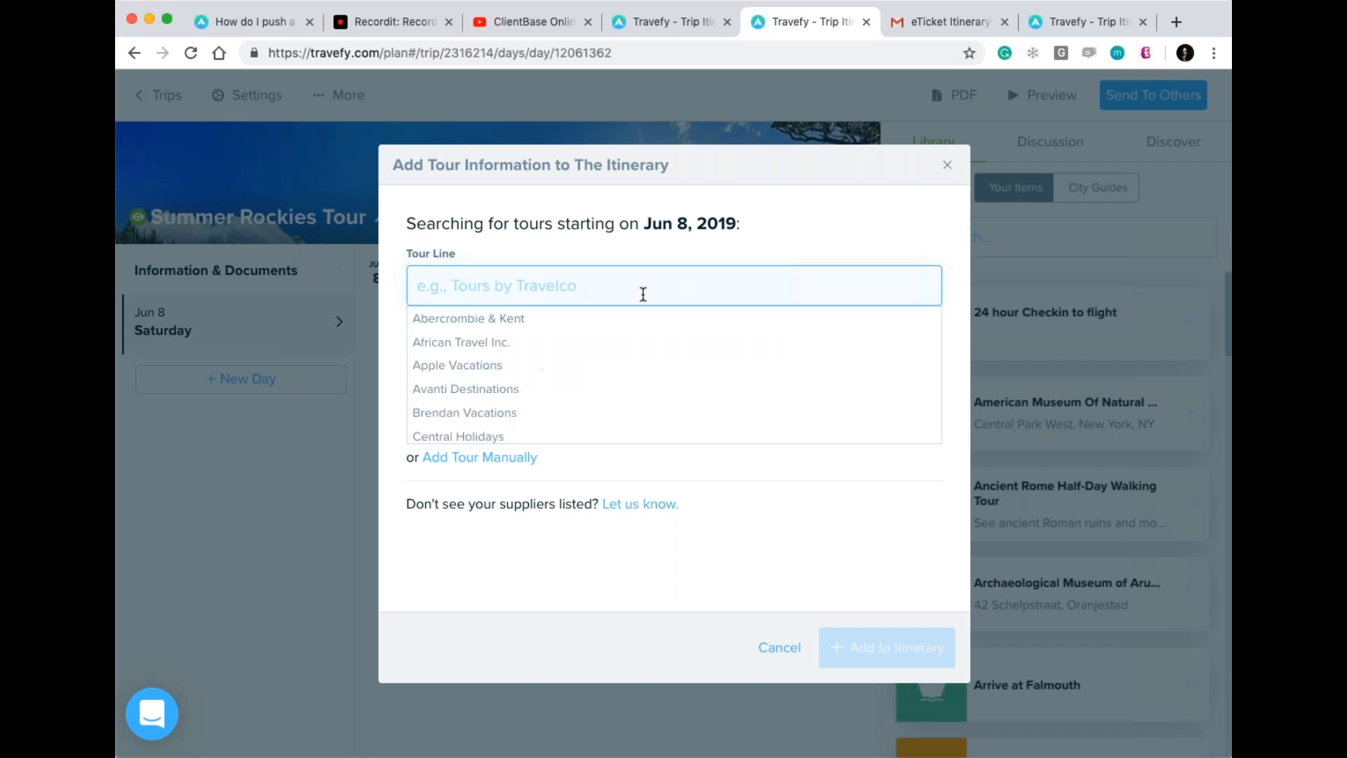
scroll(706, 386, down, 1)
scroll(708, 386, down, 5)
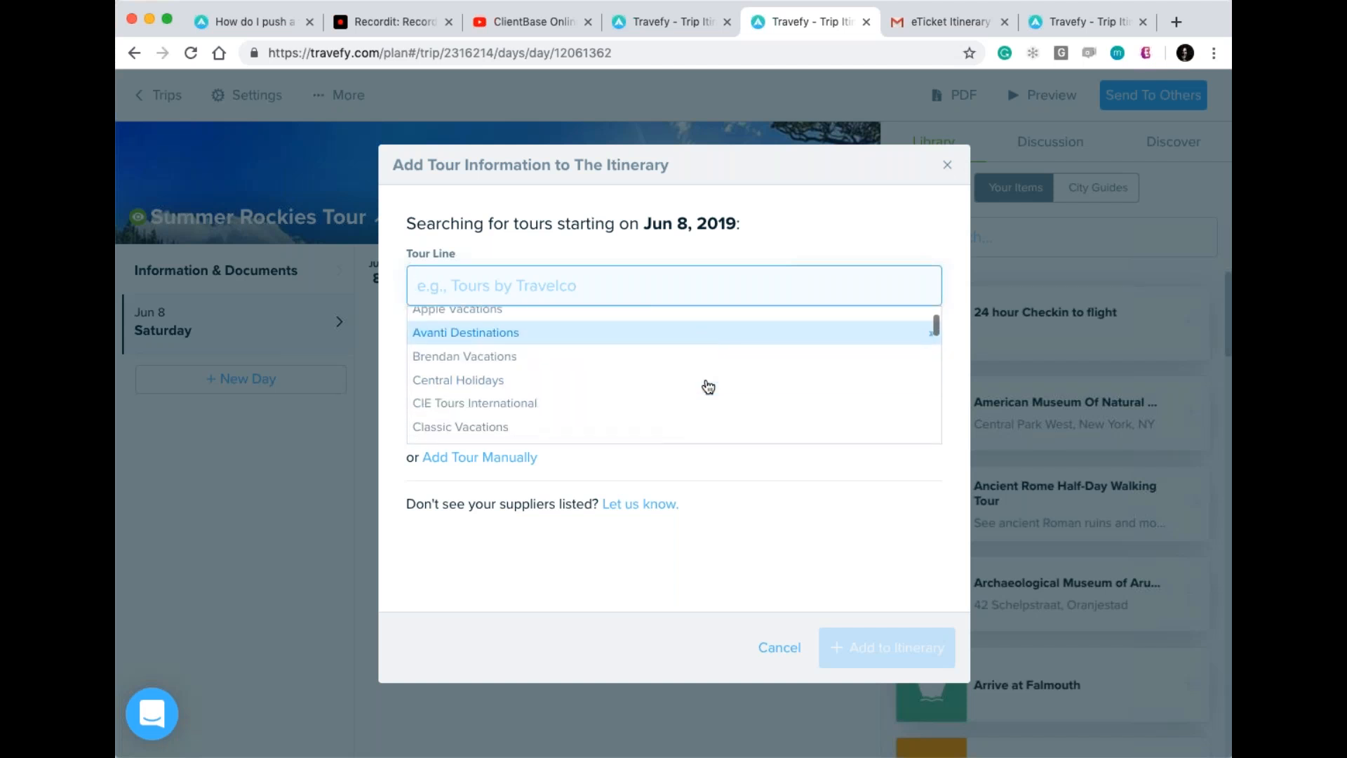
scroll(708, 386, down, 5)
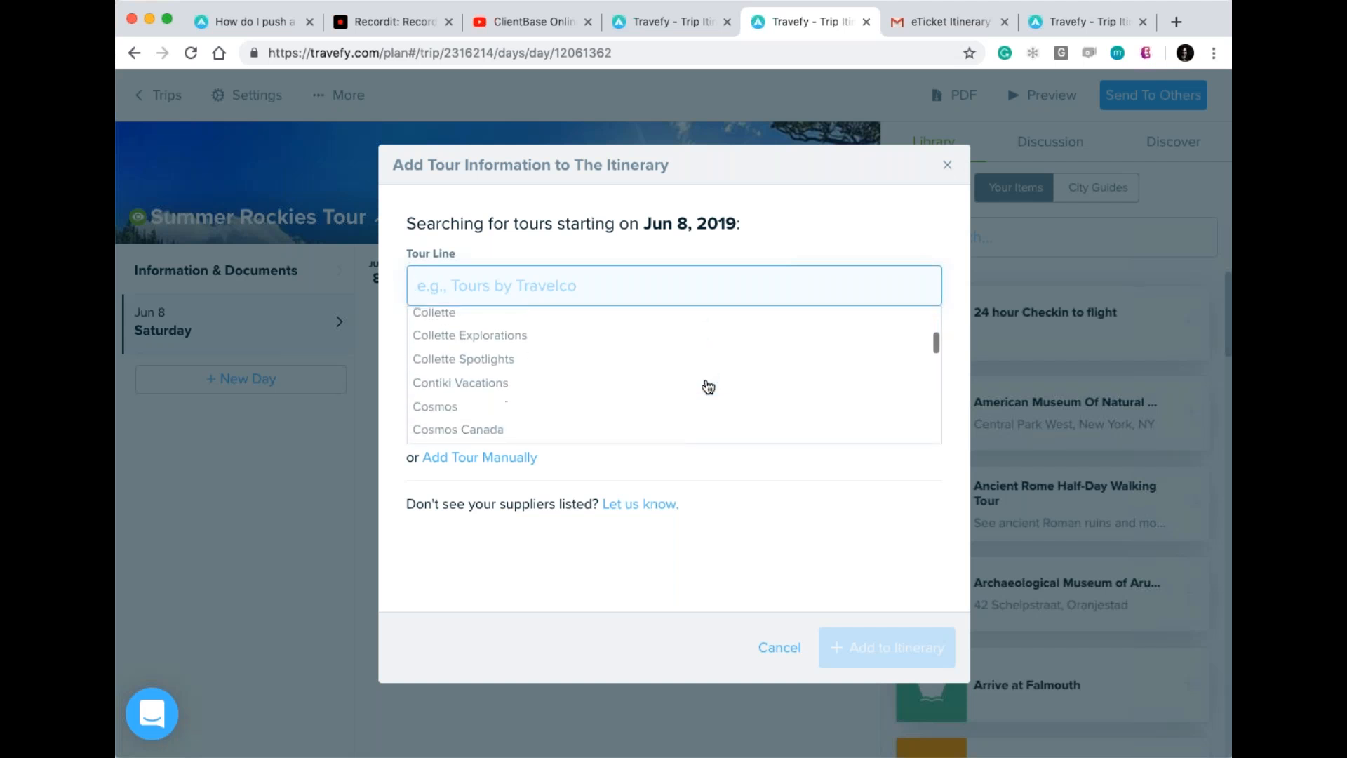
scroll(708, 387, down, 10)
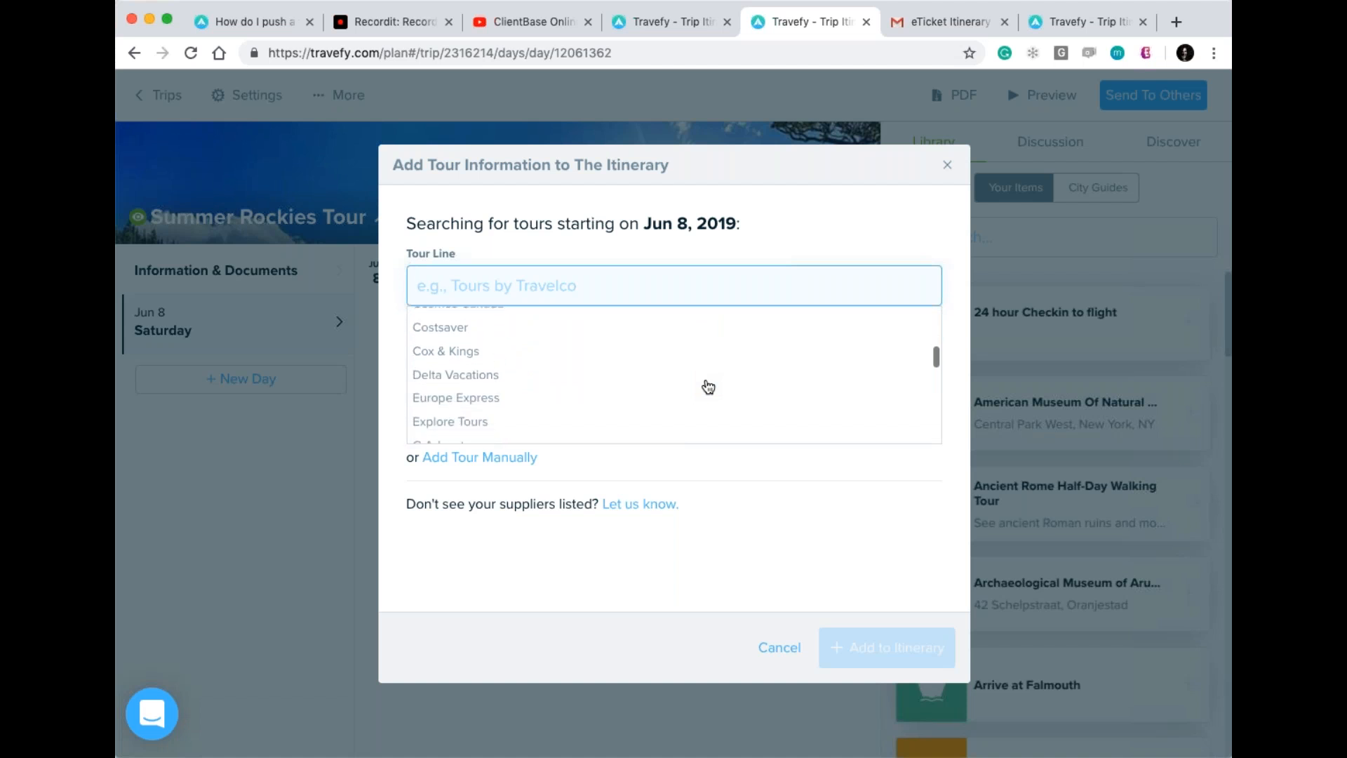
scroll(708, 386, down, 6)
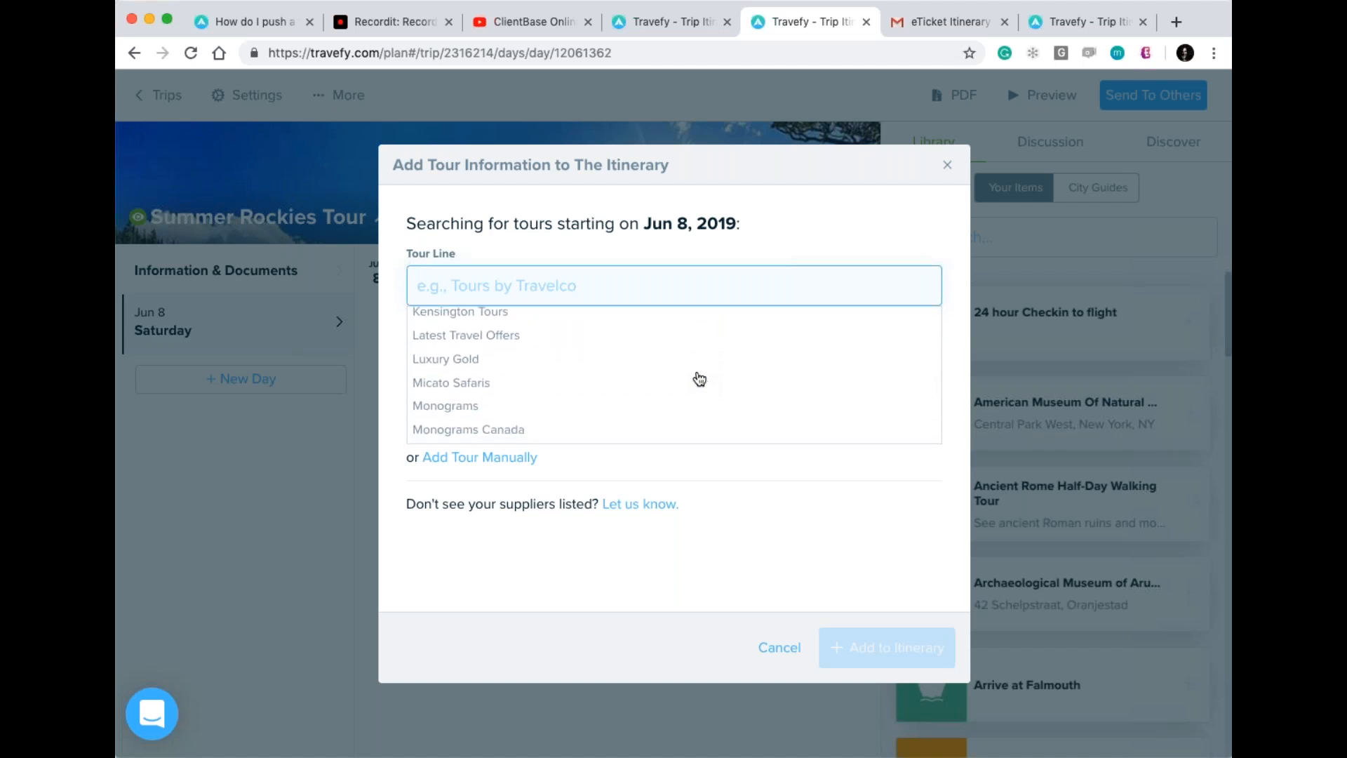
click(605, 283)
text(traf)
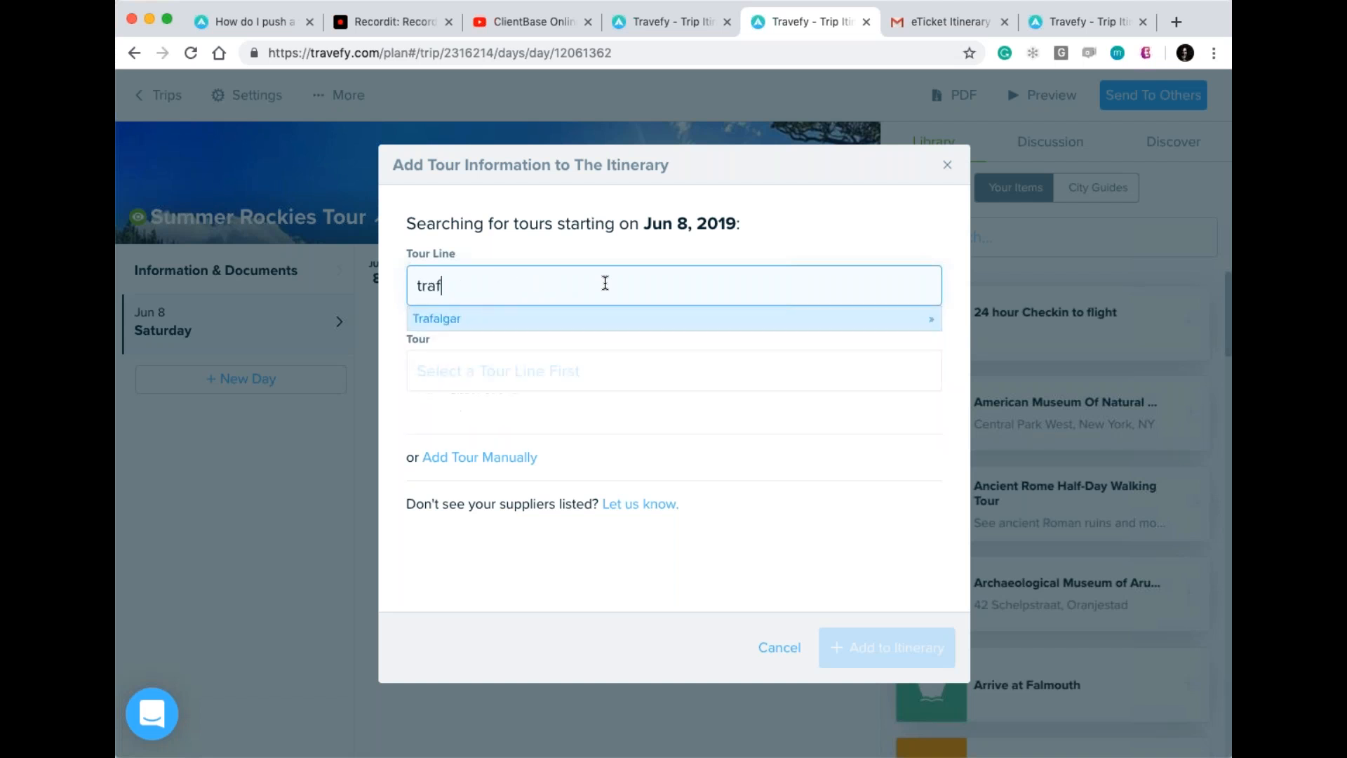
key(Return)
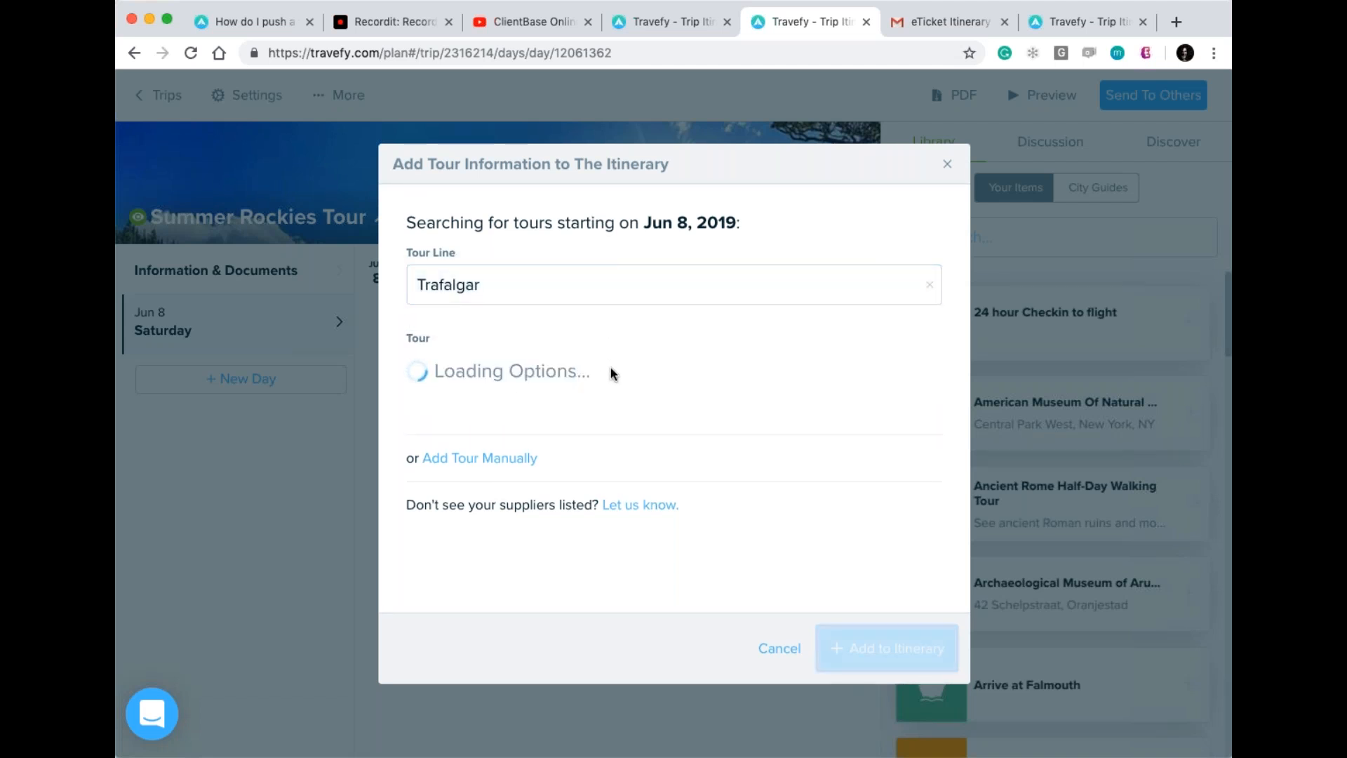
Fetch the Canadas Rockies Summer 2019 - 7 days tour and add its seven events.
click(619, 375)
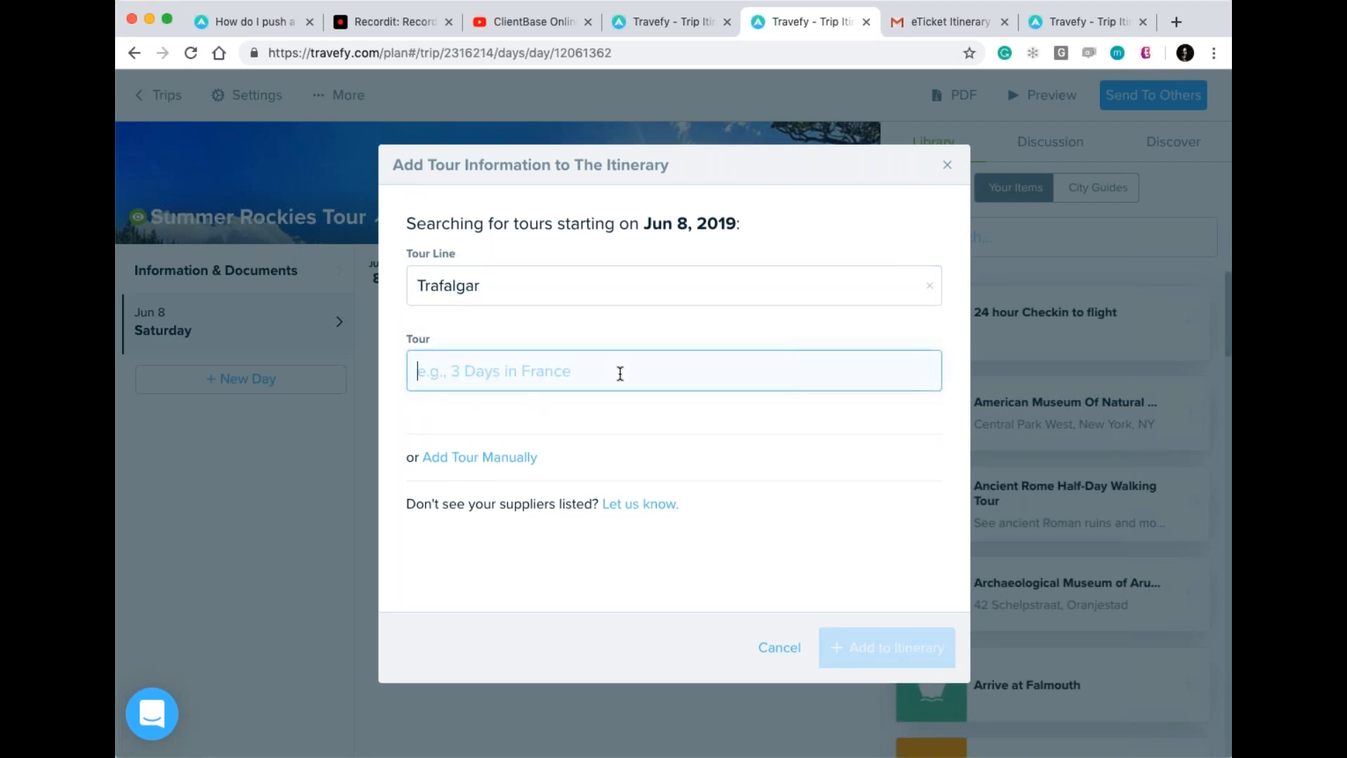
text(rock)
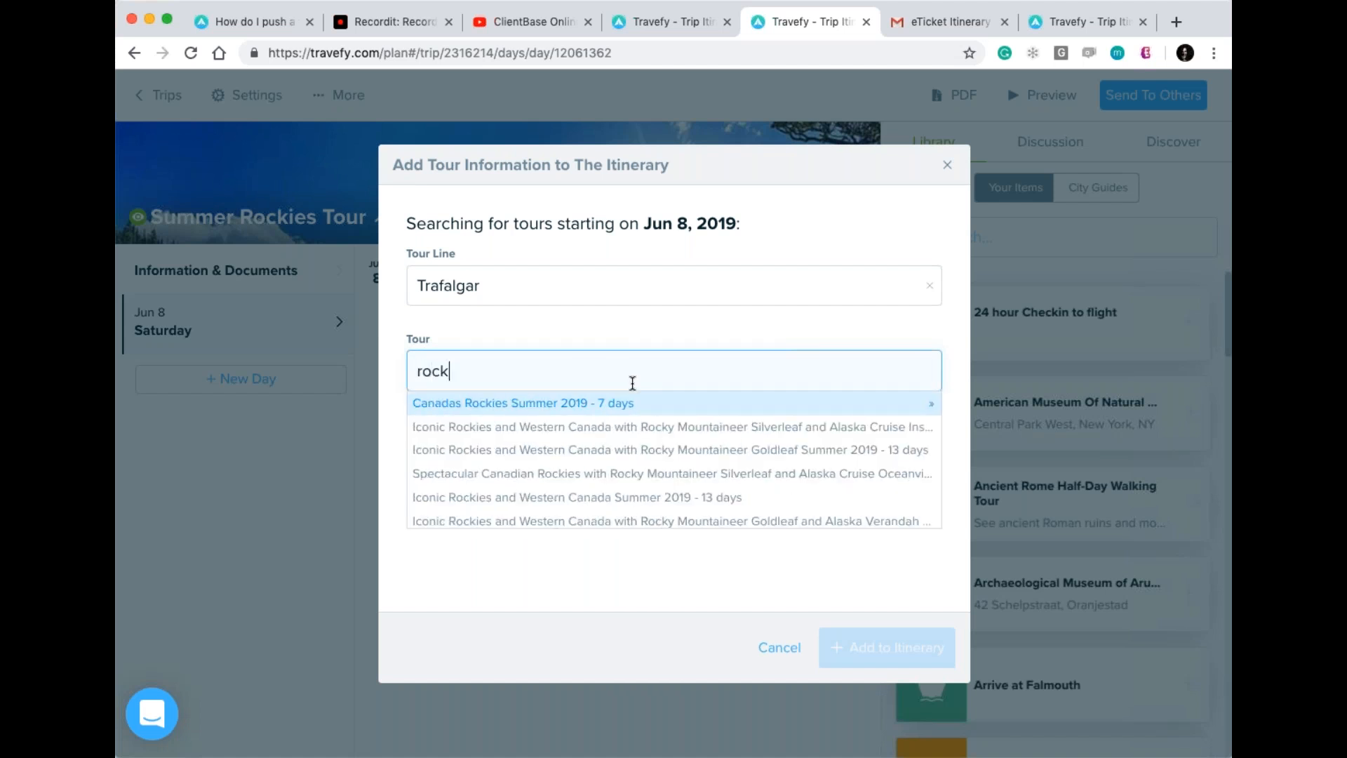
click(632, 407)
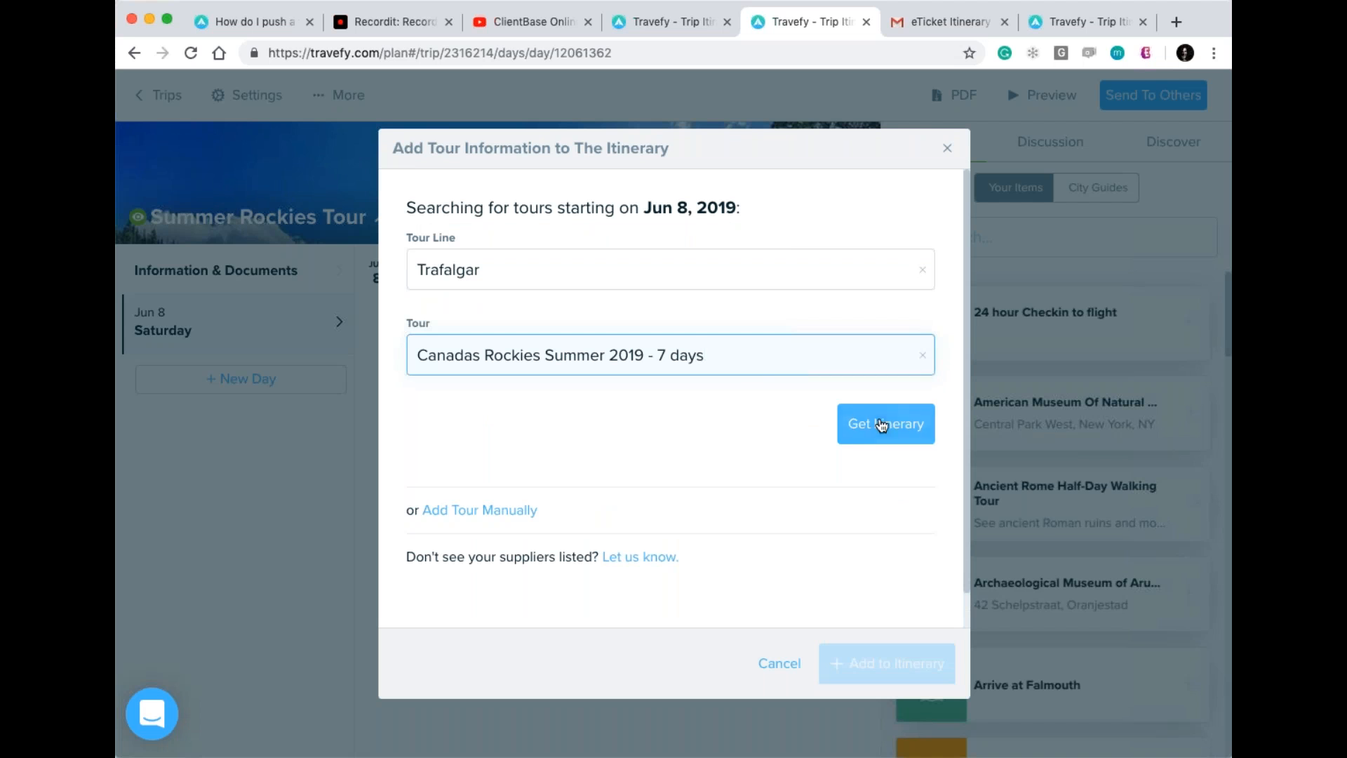
click(882, 424)
scroll(670, 400, down, 3)
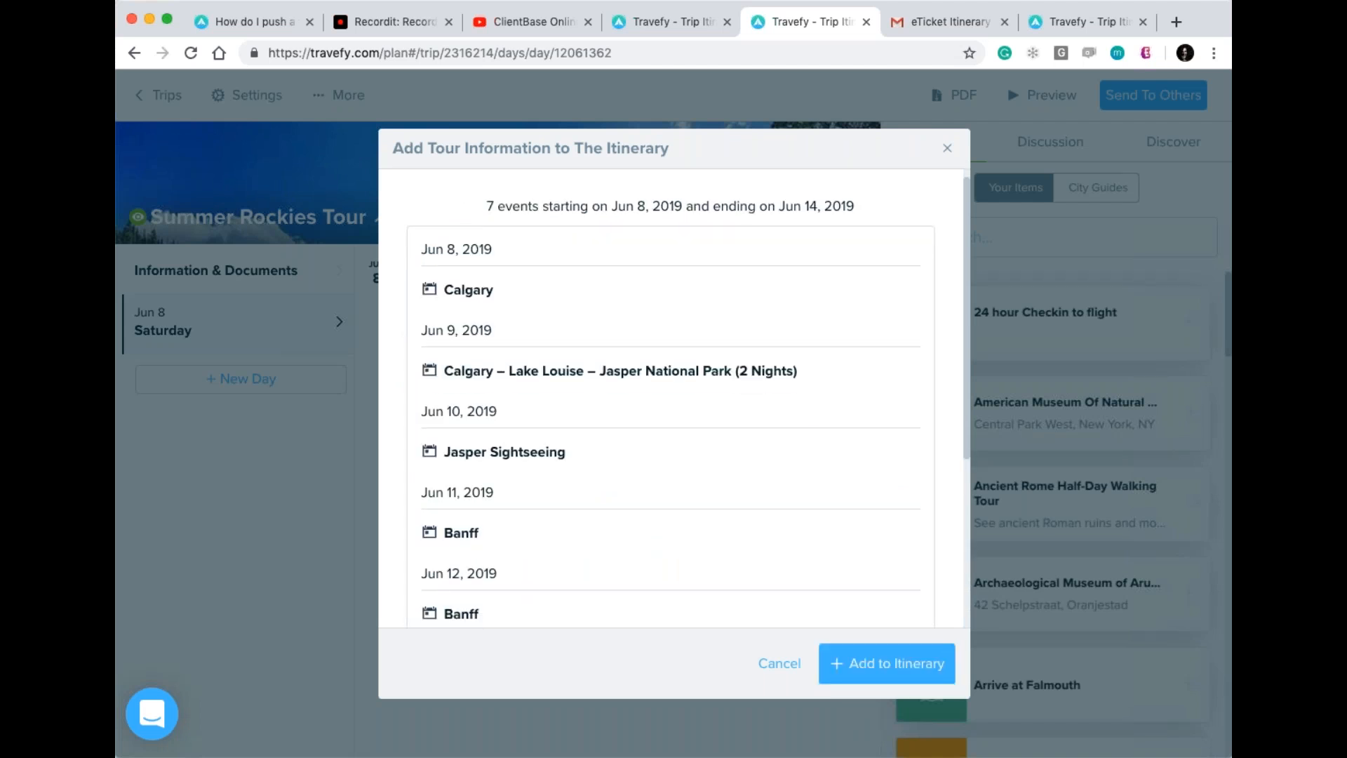
scroll(670, 393, down, 2)
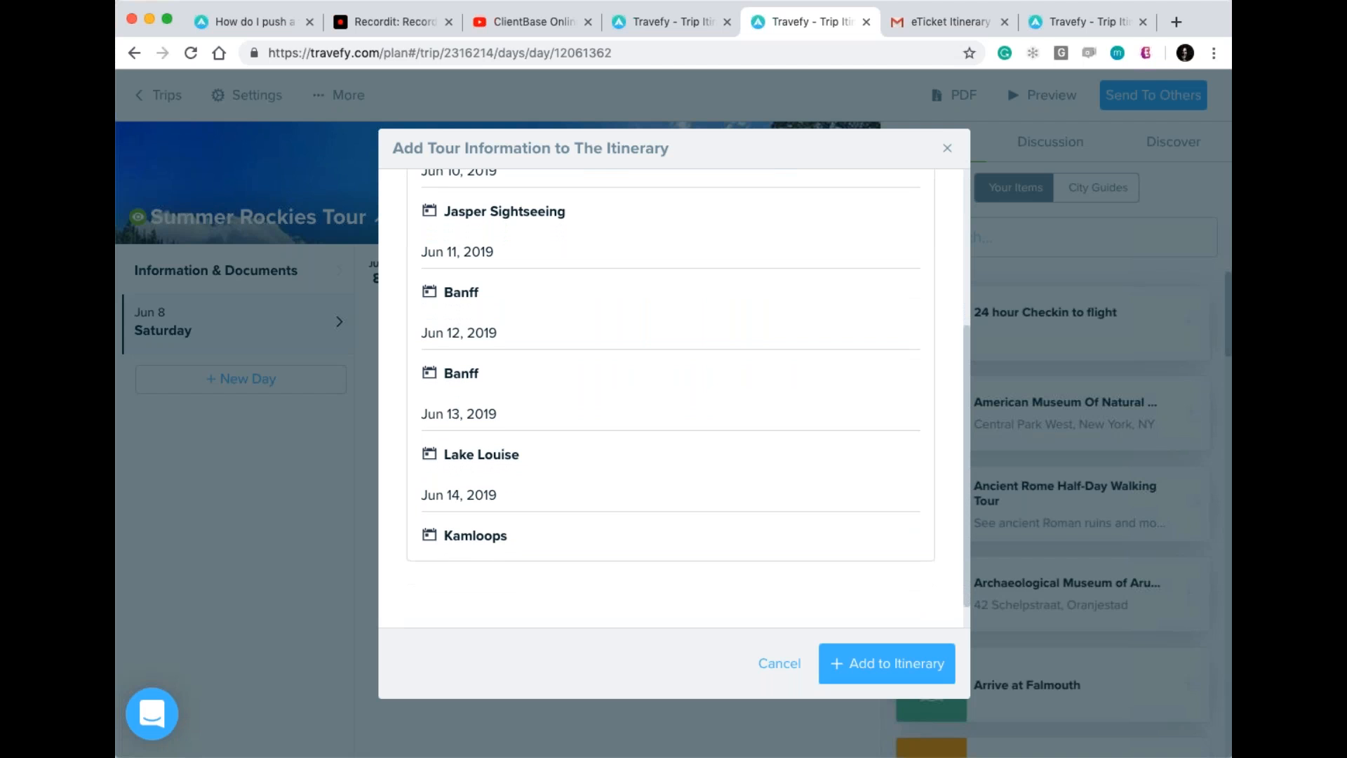
scroll(670, 398, up, 5)
scroll(671, 398, down, 1)
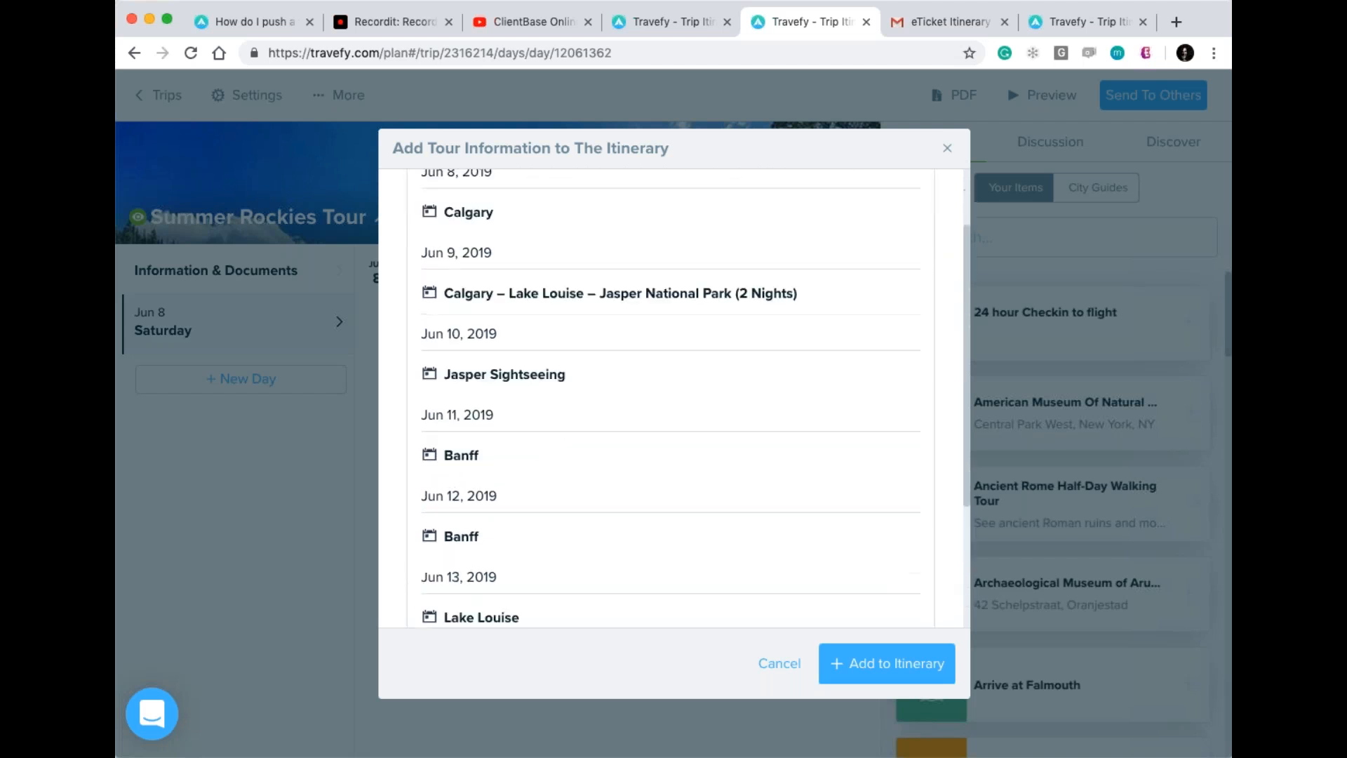
scroll(670, 398, down, 3)
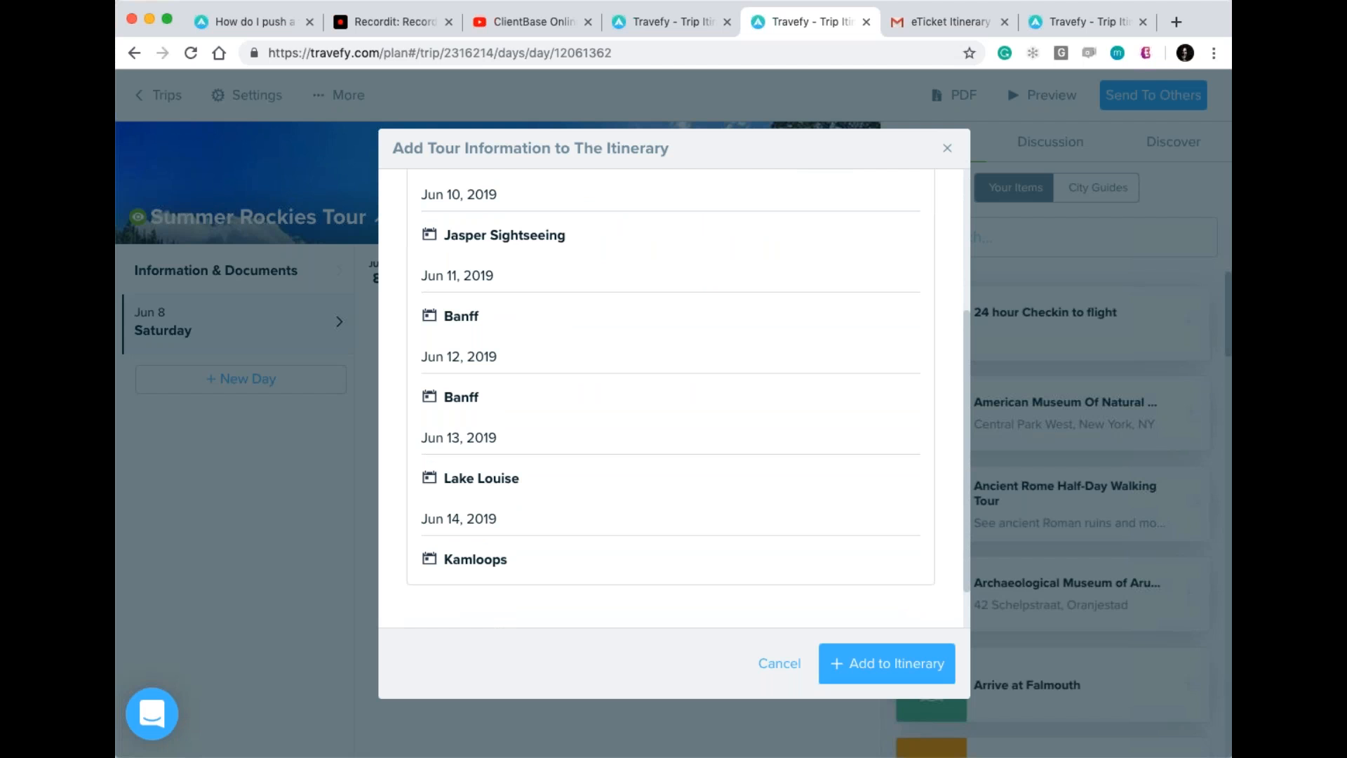
click(893, 661)
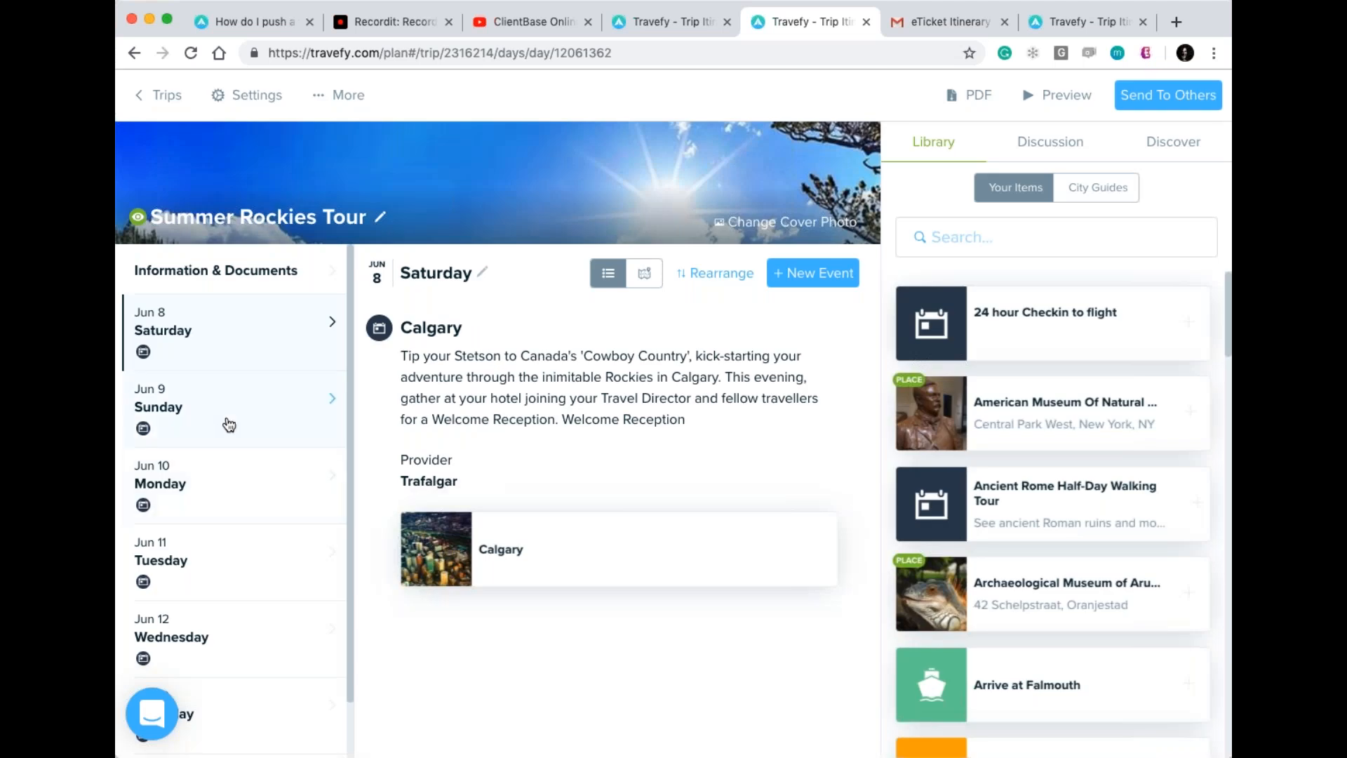
Review each imported tour day from Sunday Jun 9 through Friday Jun 14.
click(230, 425)
click(226, 502)
click(255, 548)
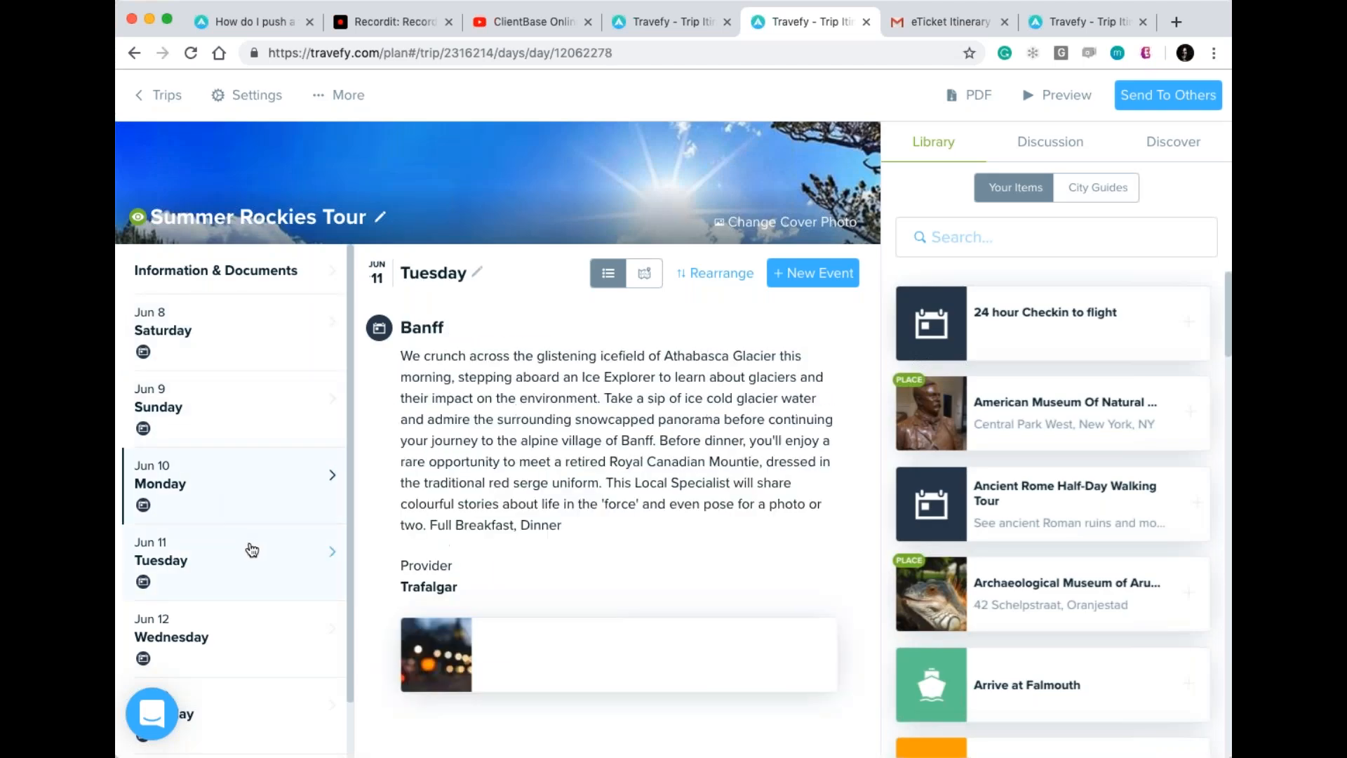
scroll(251, 548, down, 2)
click(252, 550)
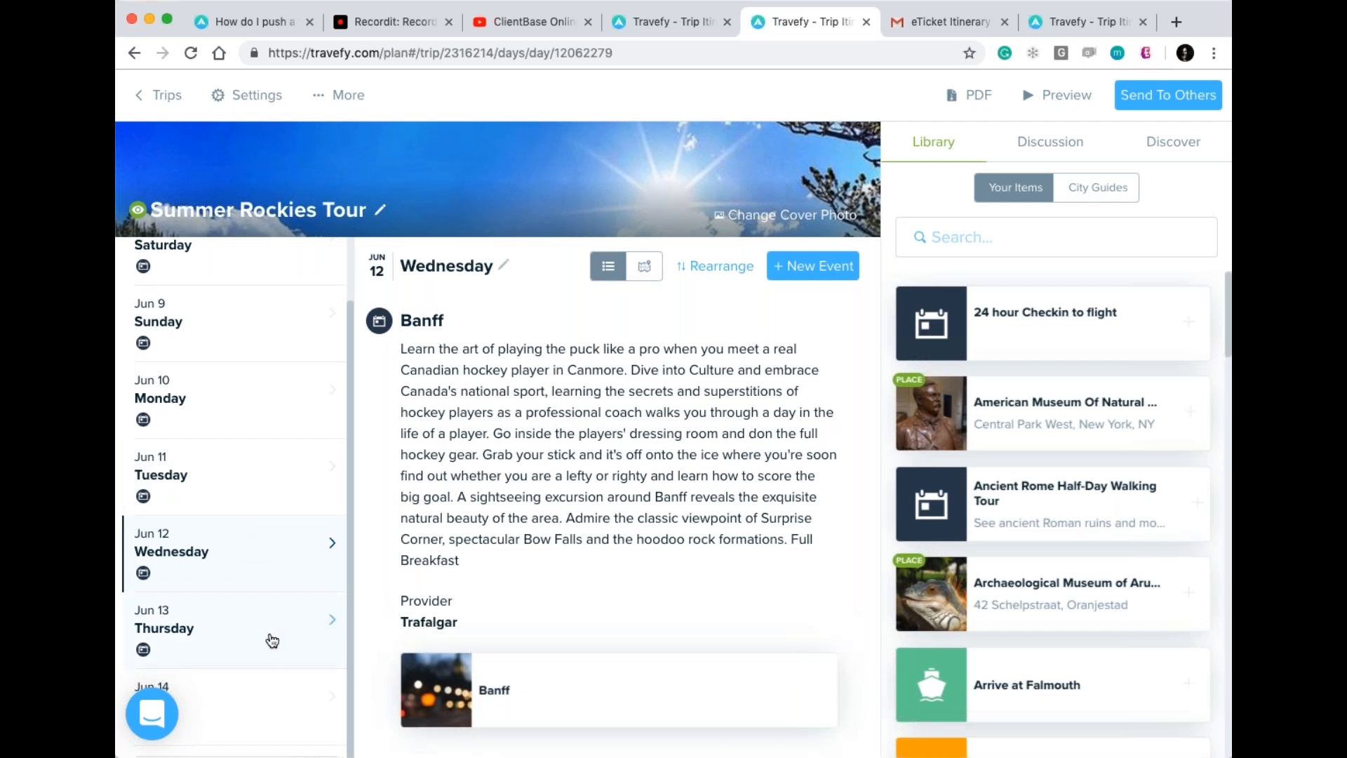
click(272, 640)
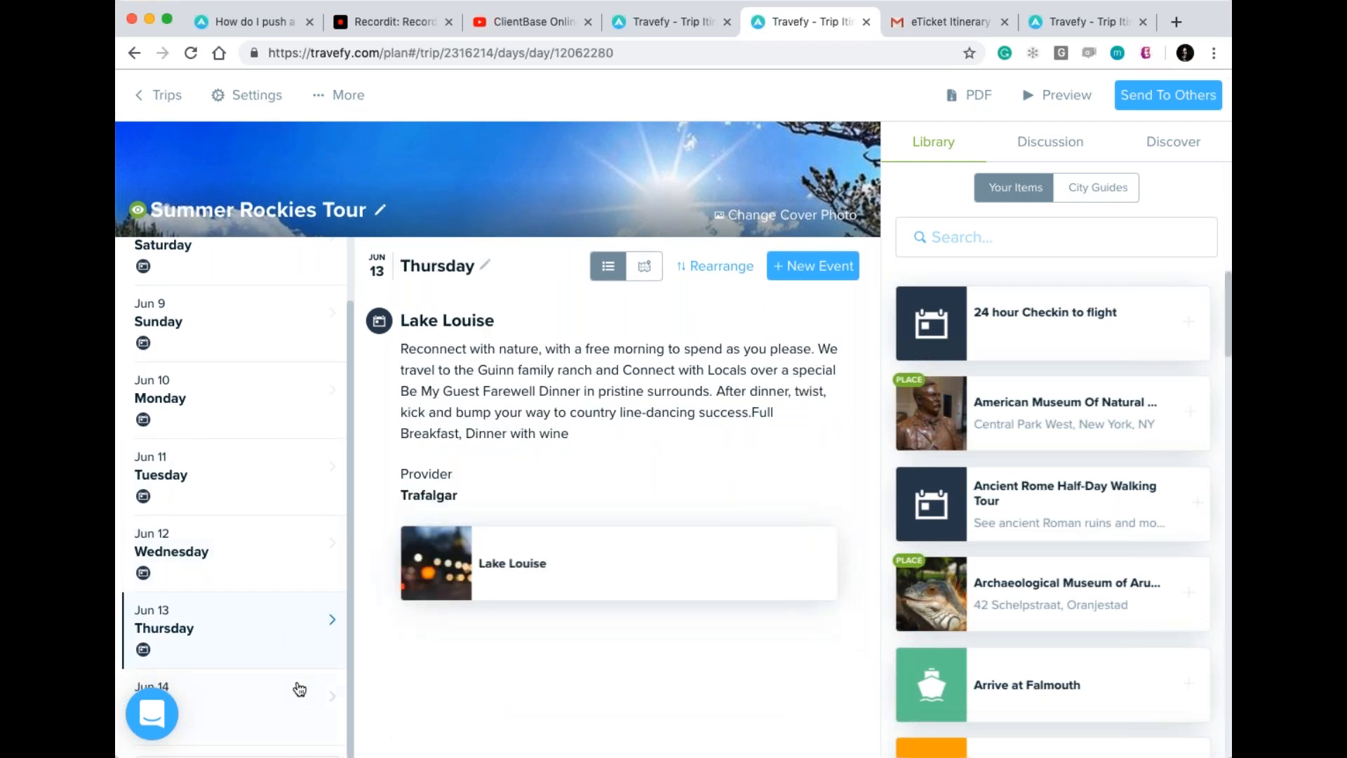
click(297, 689)
Return to Sunday Jun 9's Jasper event and open the traveller preview.
click(254, 503)
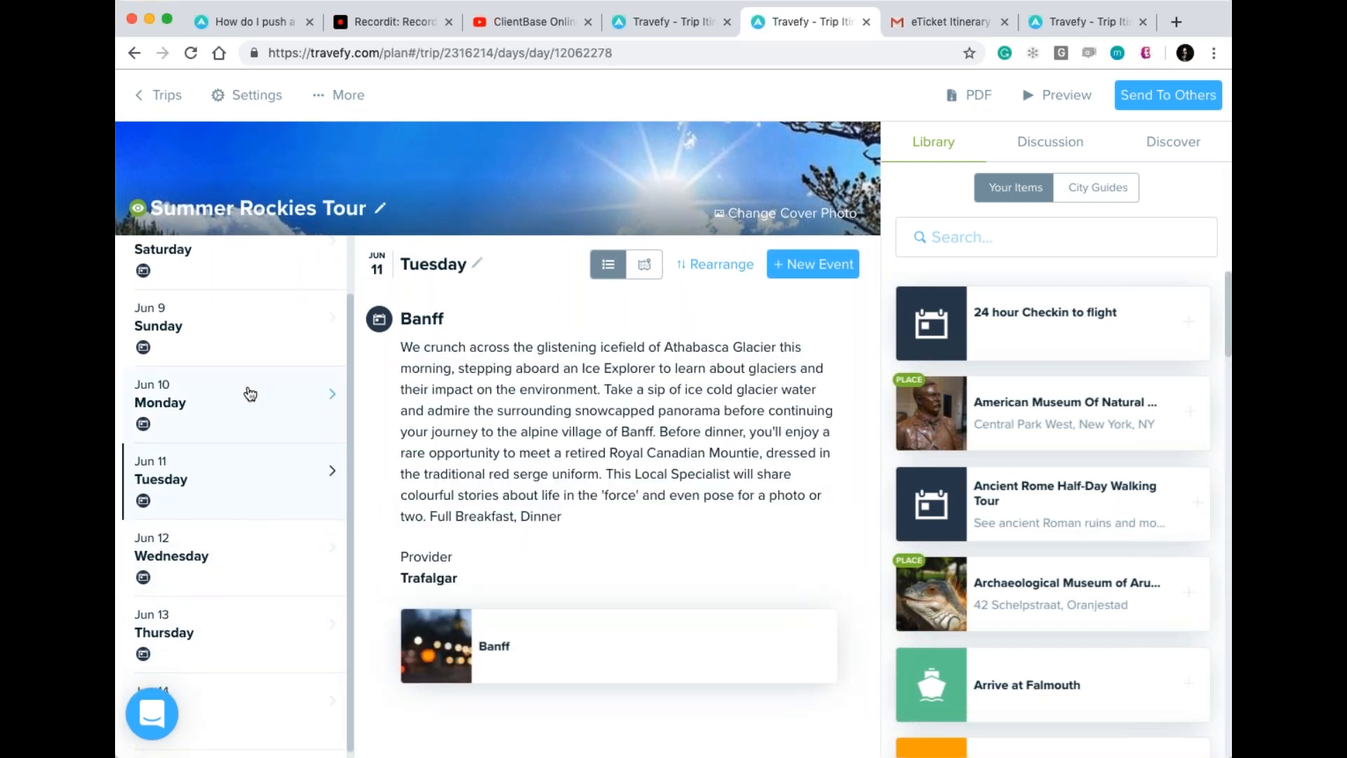
click(252, 370)
click(252, 357)
scroll(252, 358, up, 2)
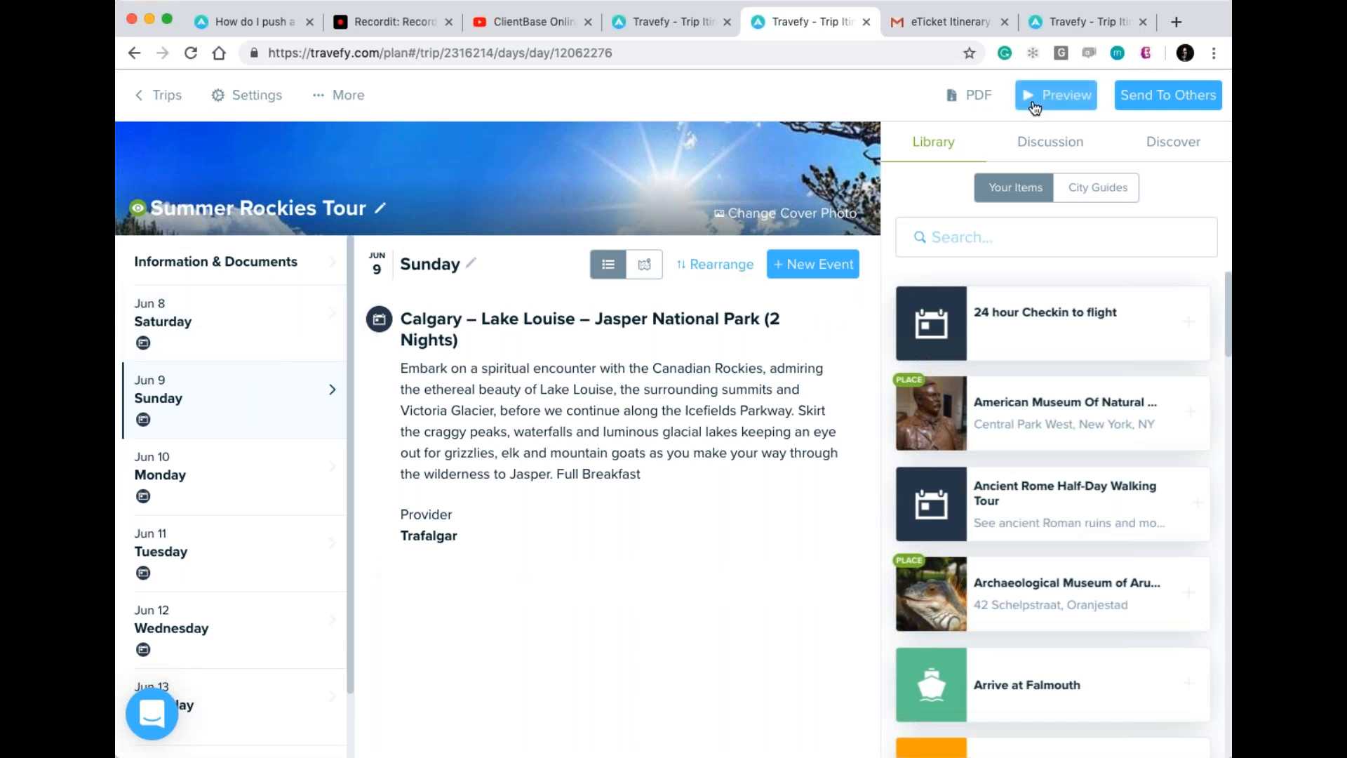
click(1057, 96)
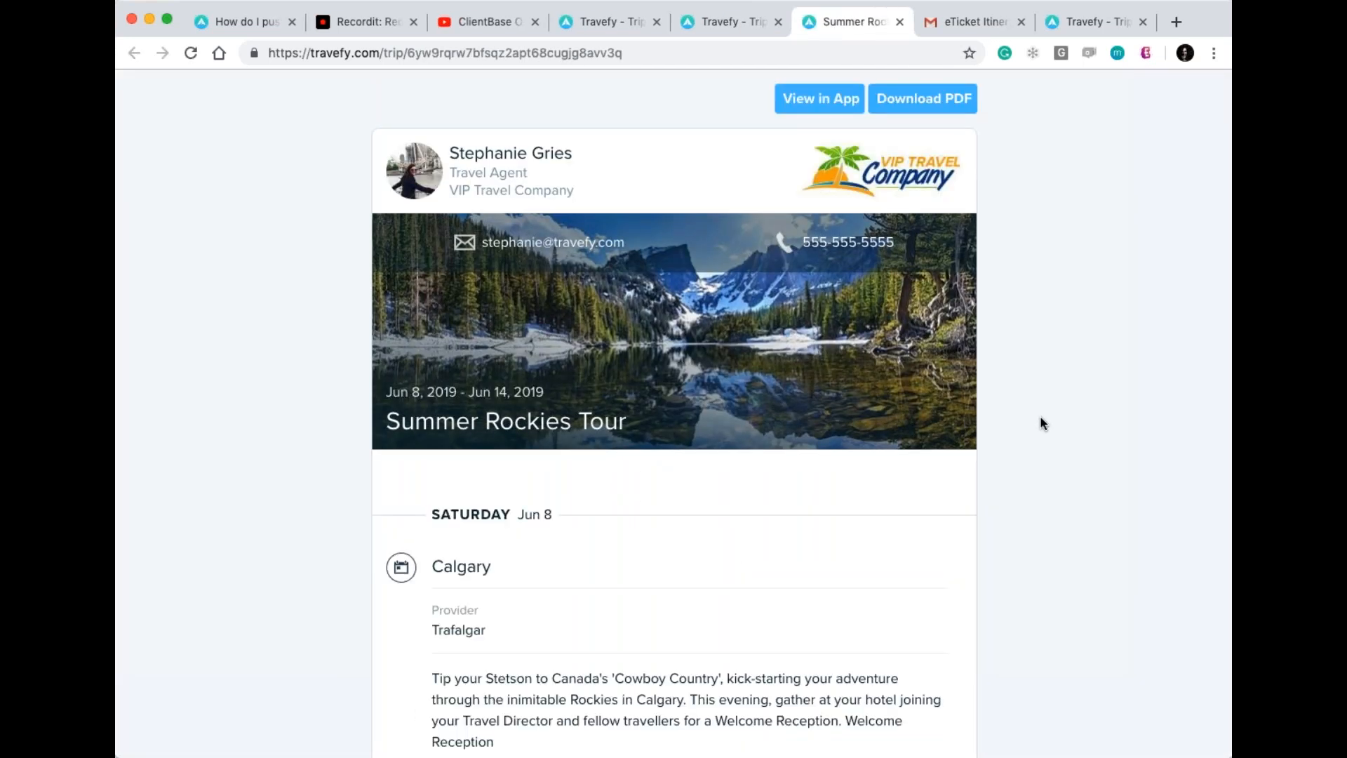
Scroll the trip preview from Saturday to Friday and back, then close it.
scroll(1040, 418, down, 1)
scroll(1040, 418, down, 2)
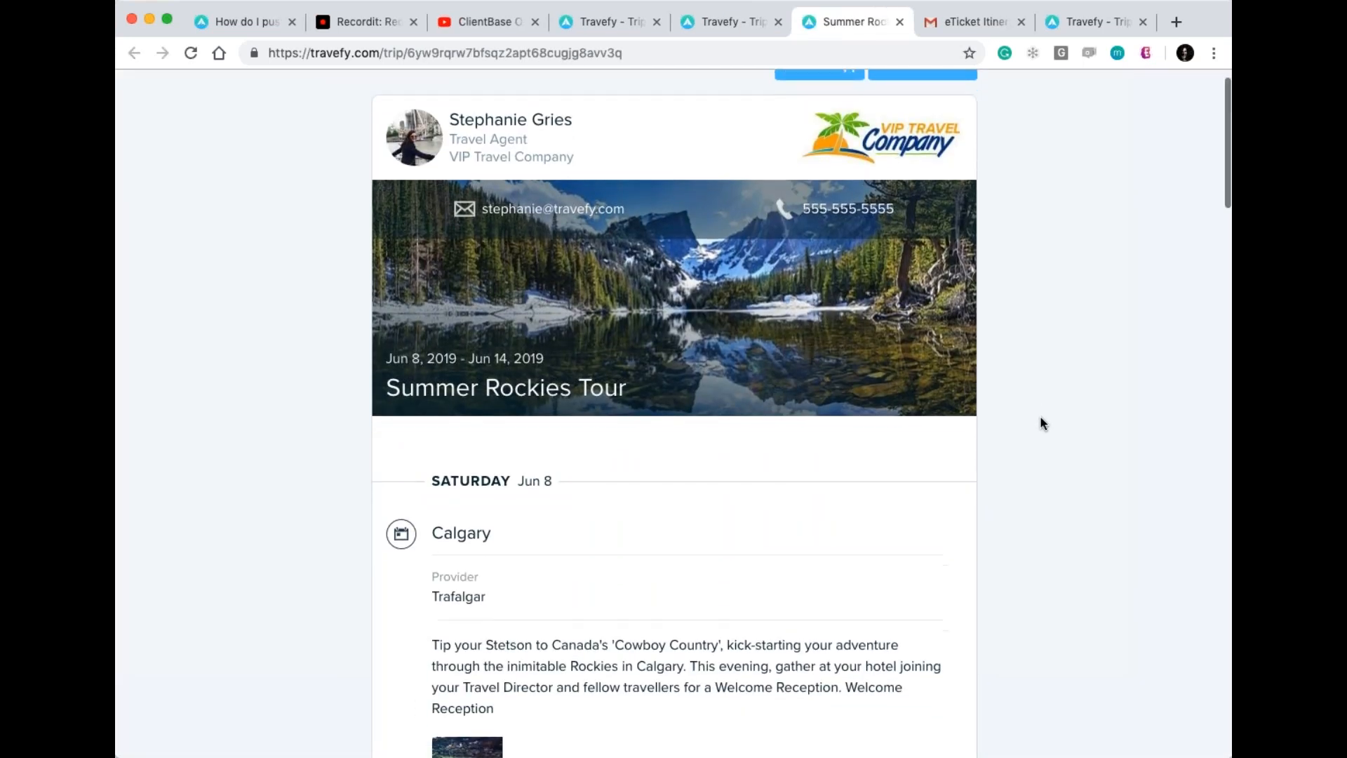
scroll(1040, 417, down, 6)
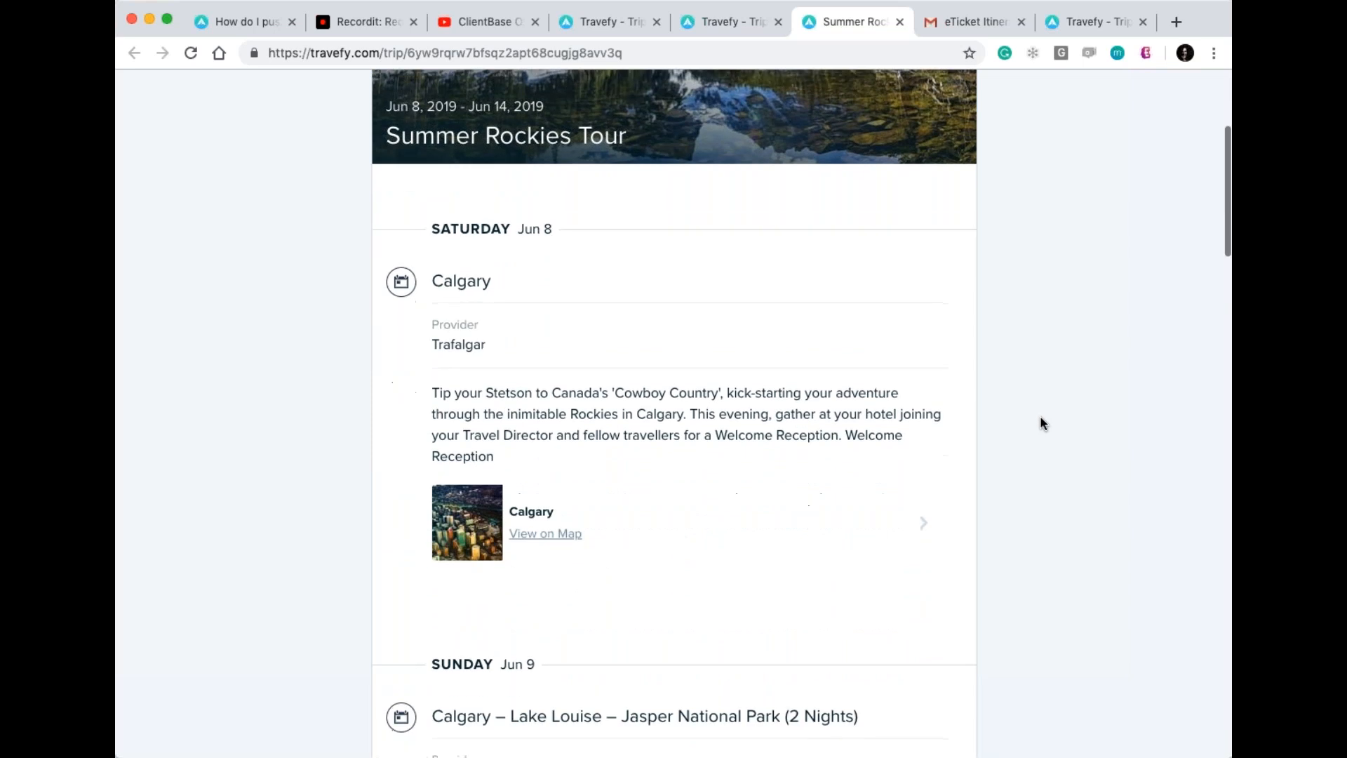
scroll(1039, 416, down, 10)
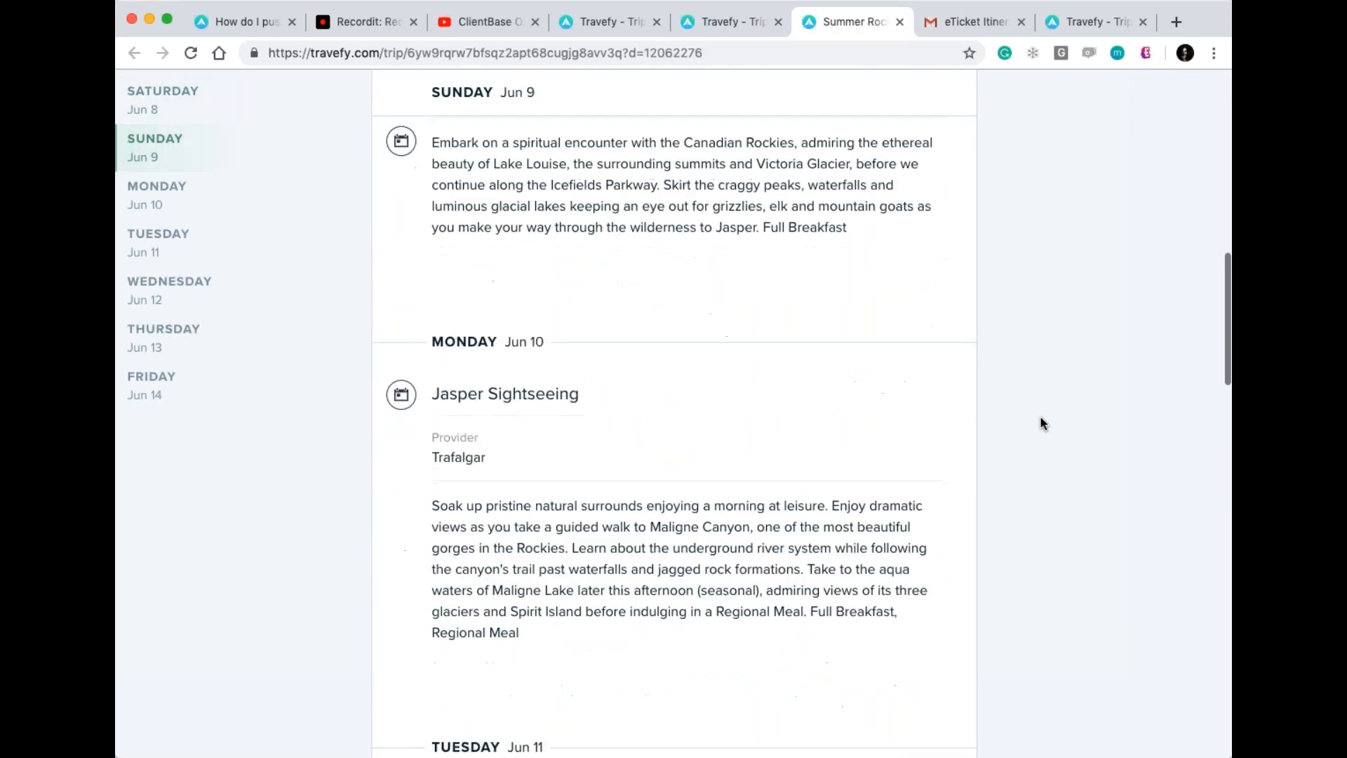
scroll(1041, 420, down, 10)
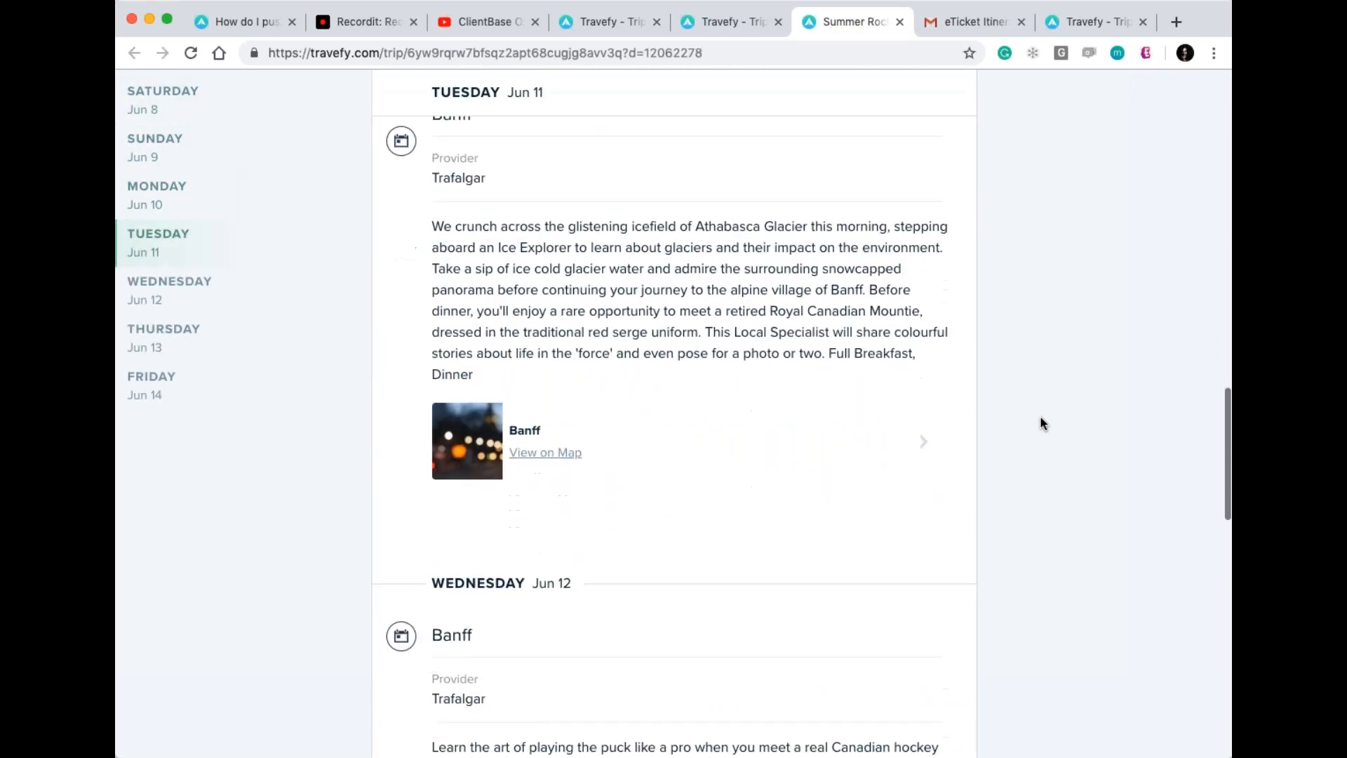
scroll(1041, 422, down, 10)
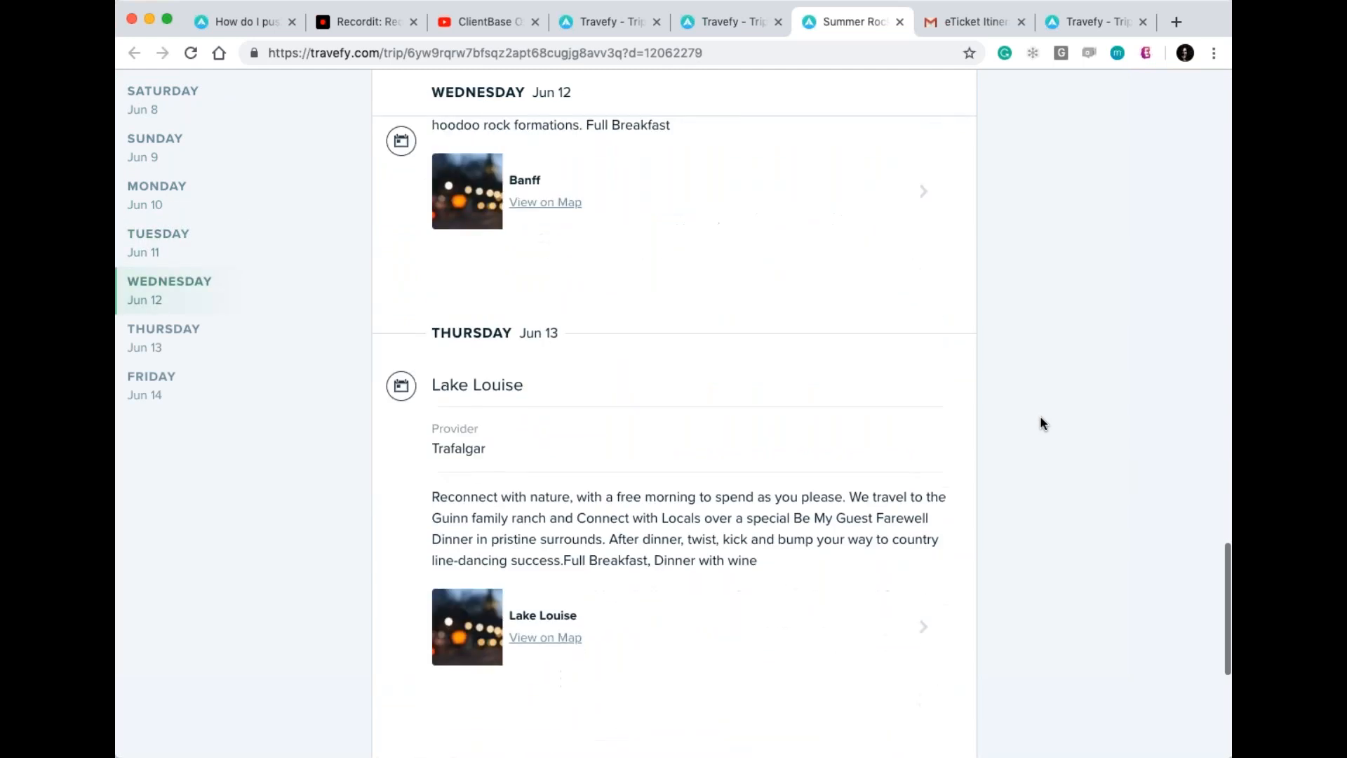
scroll(1040, 415, down, 3)
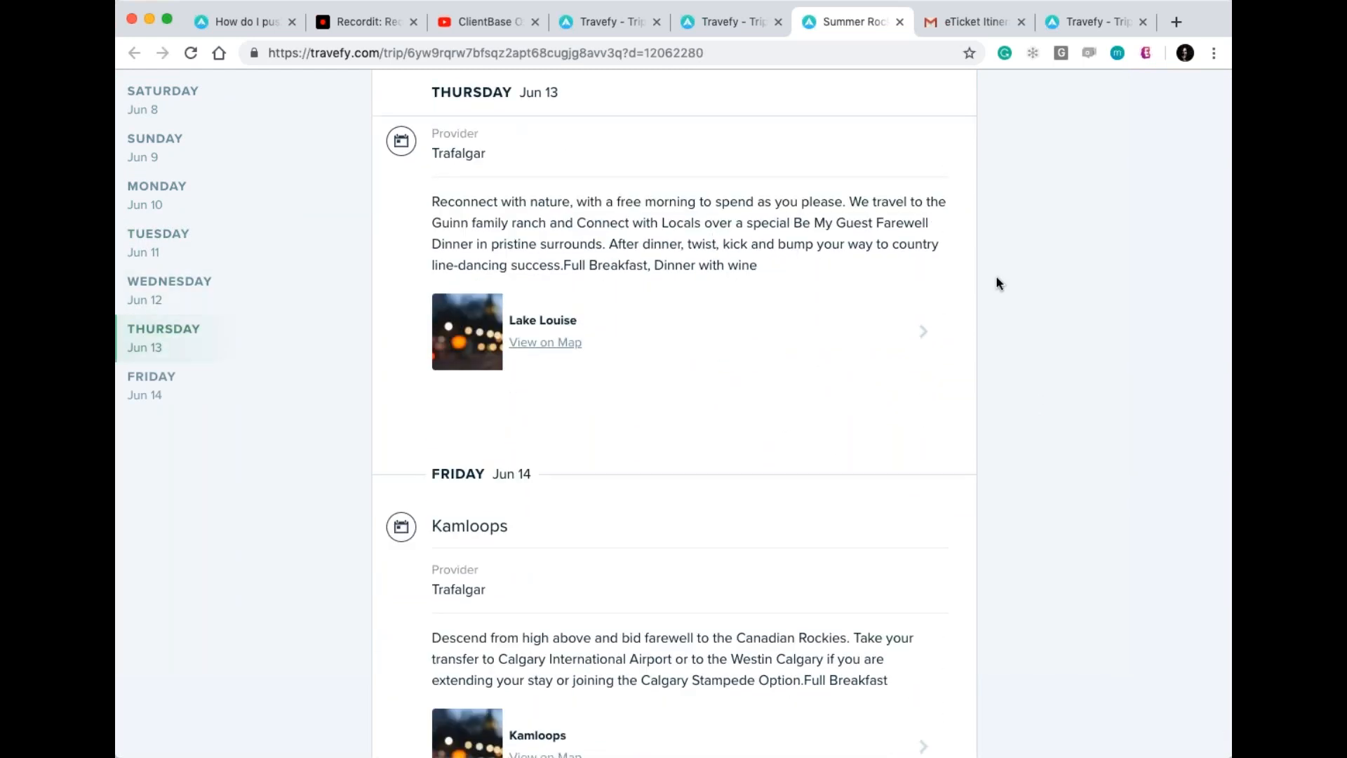
scroll(996, 280, down, 2)
scroll(1000, 283, up, 20)
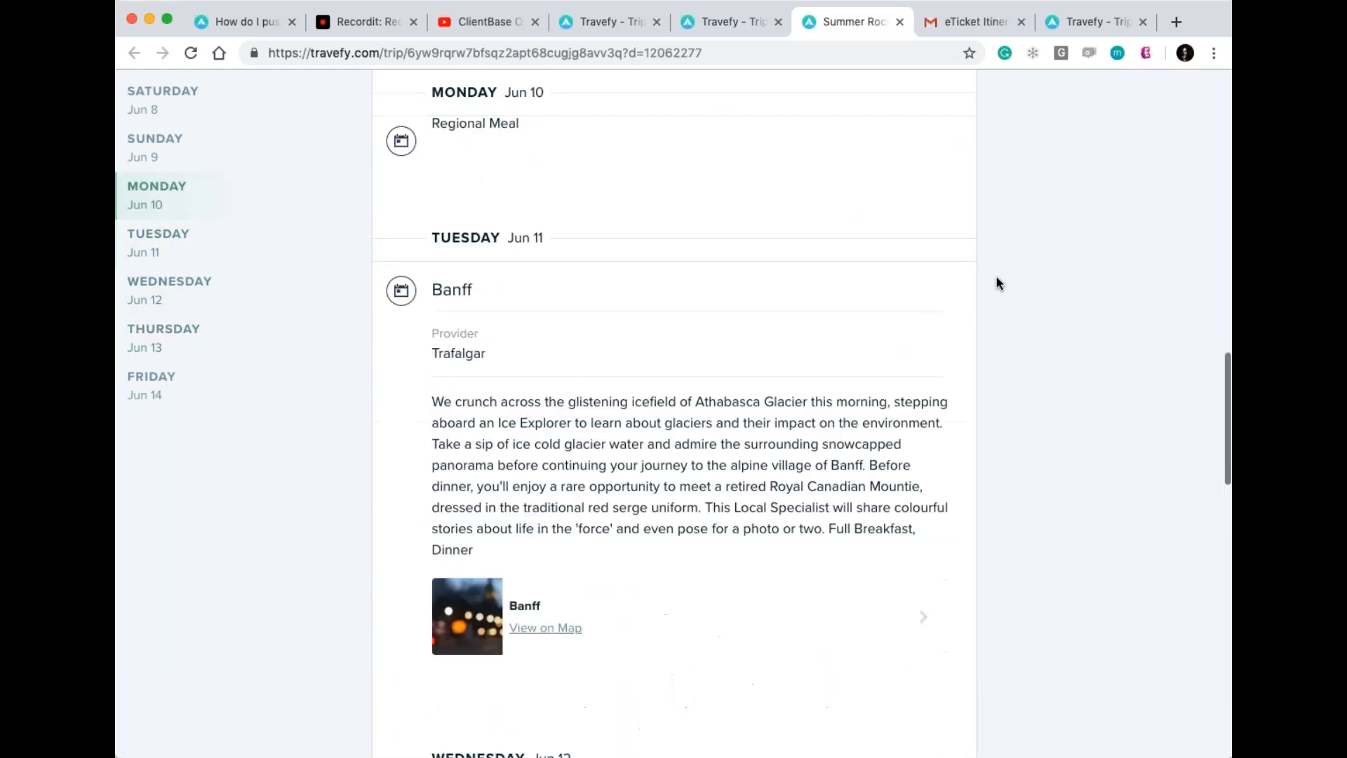
scroll(999, 282, up, 15)
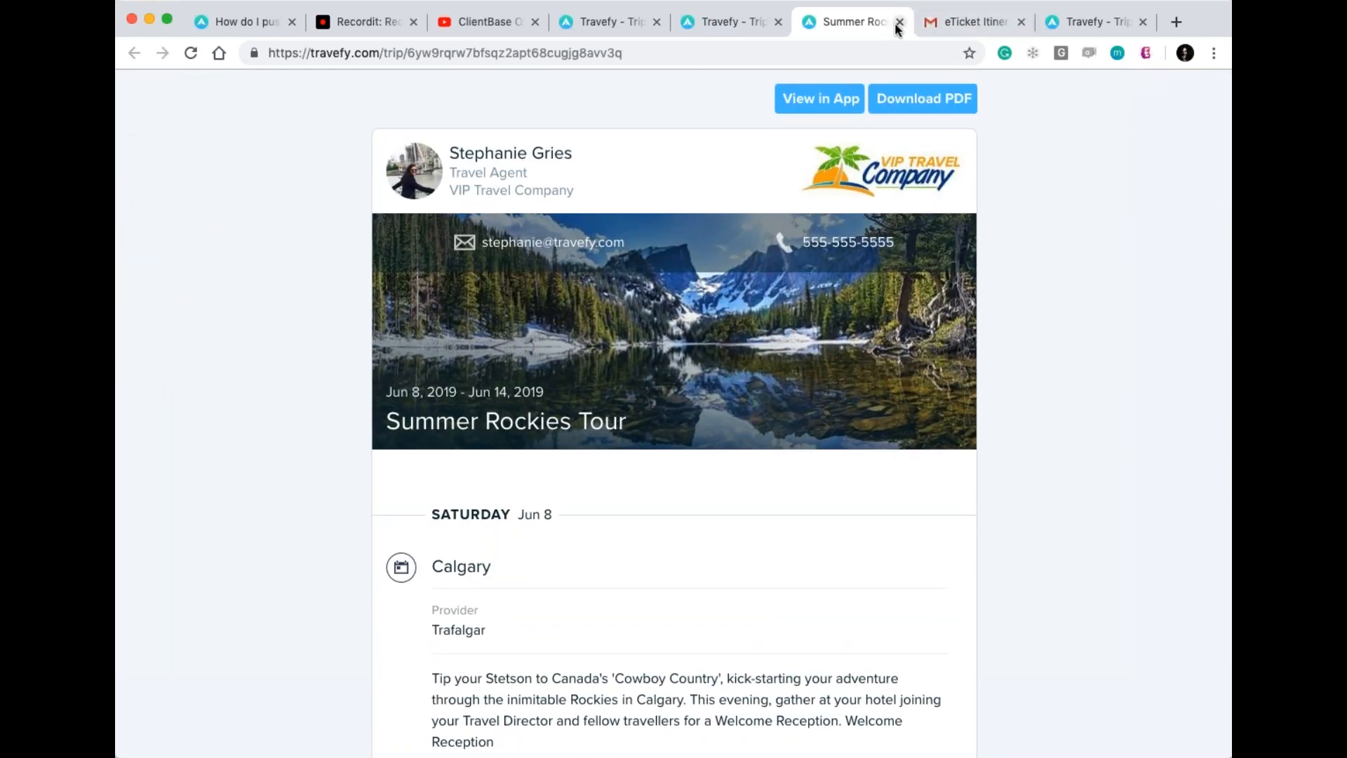
click(899, 22)
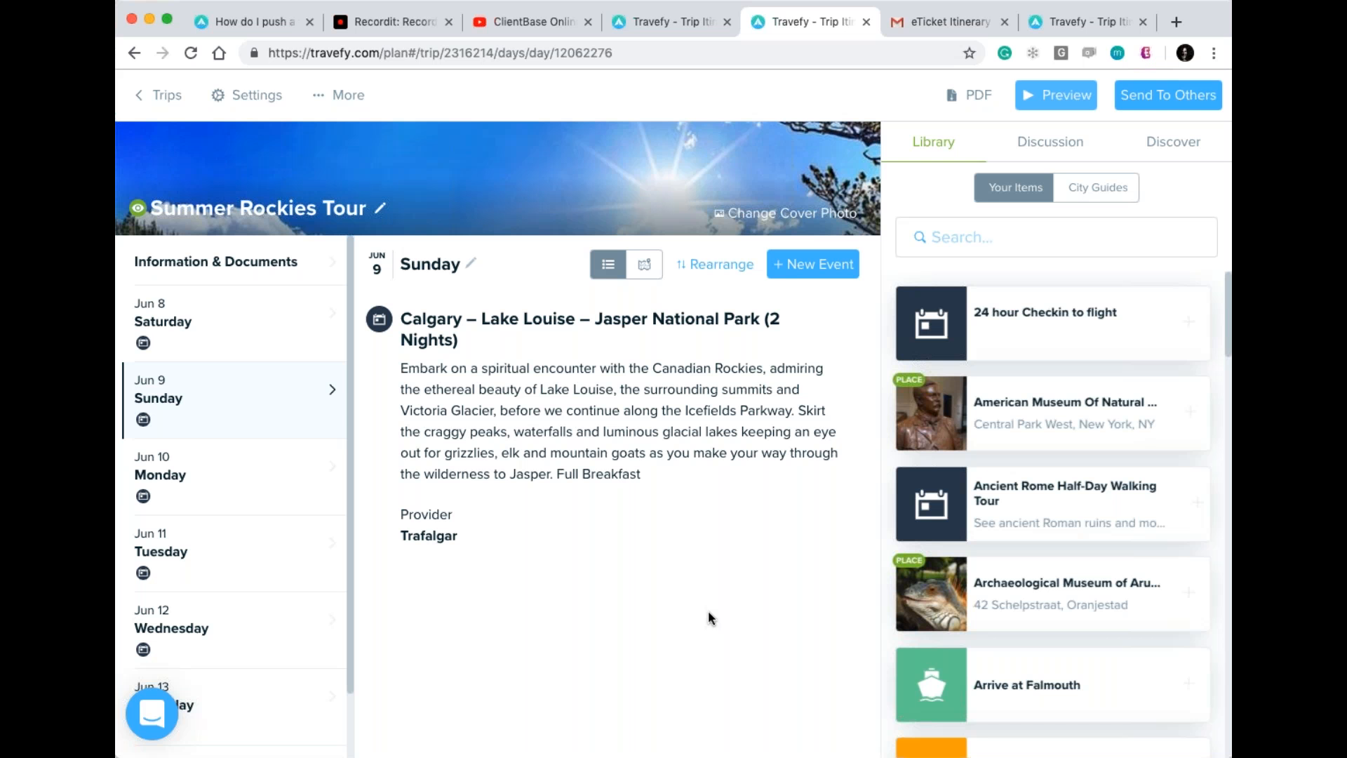
Copy the booking-confirmation email address from Add Flight's confirmation option, then cancel.
click(850, 274)
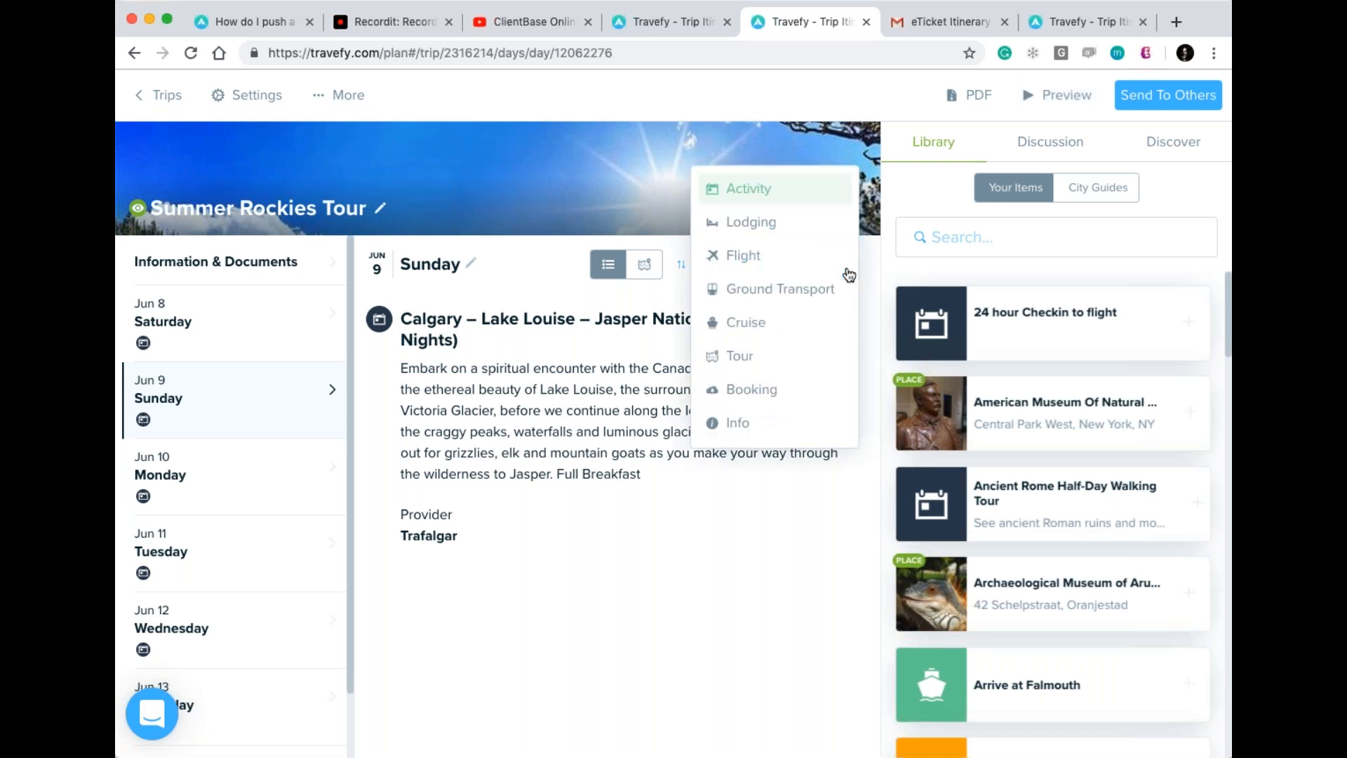
click(799, 266)
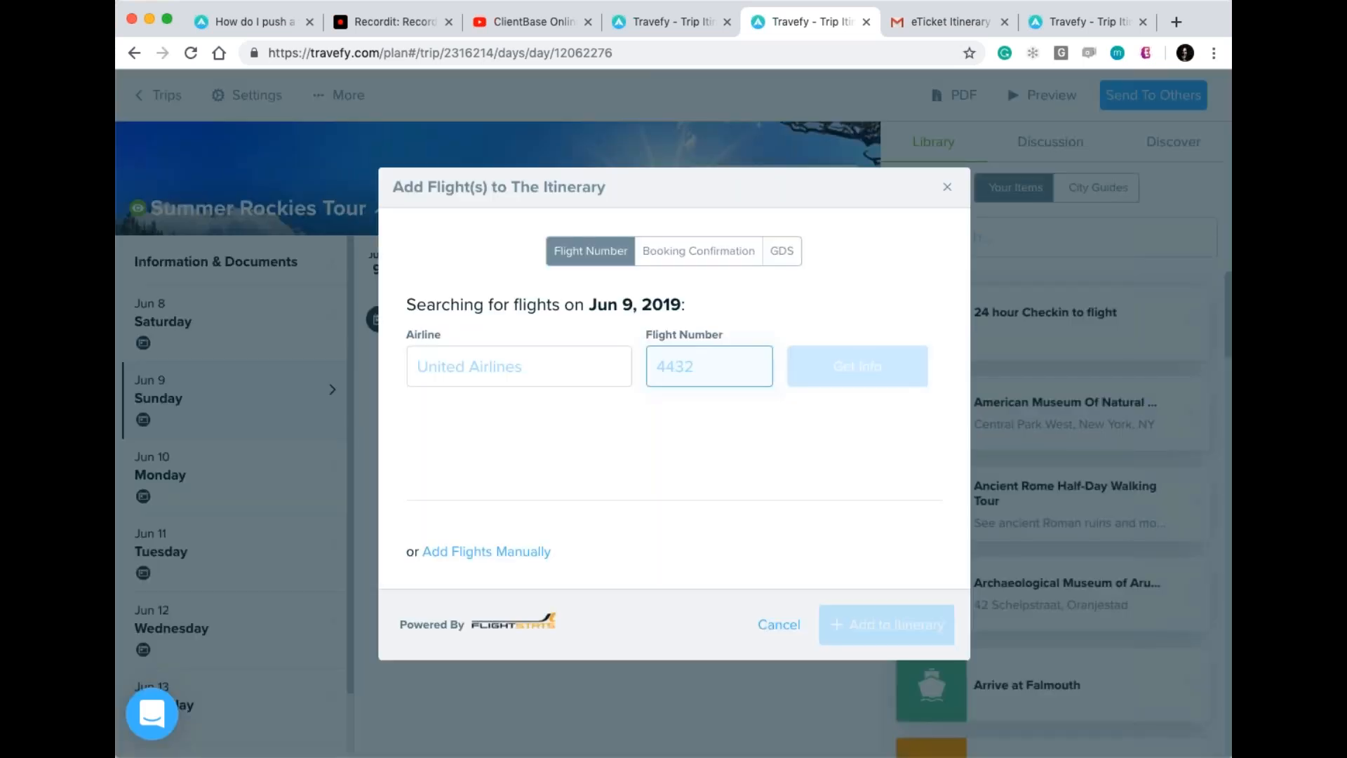
click(711, 268)
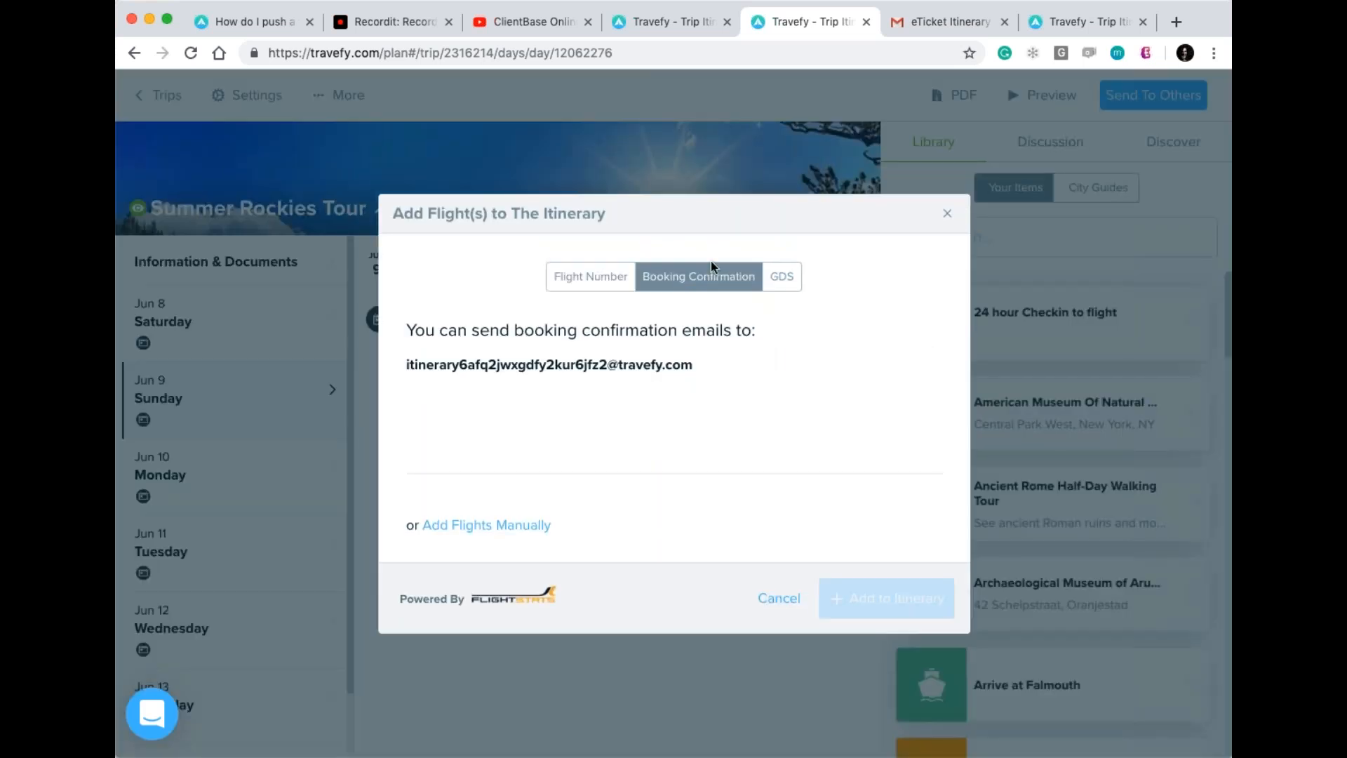
triple_click(631, 366)
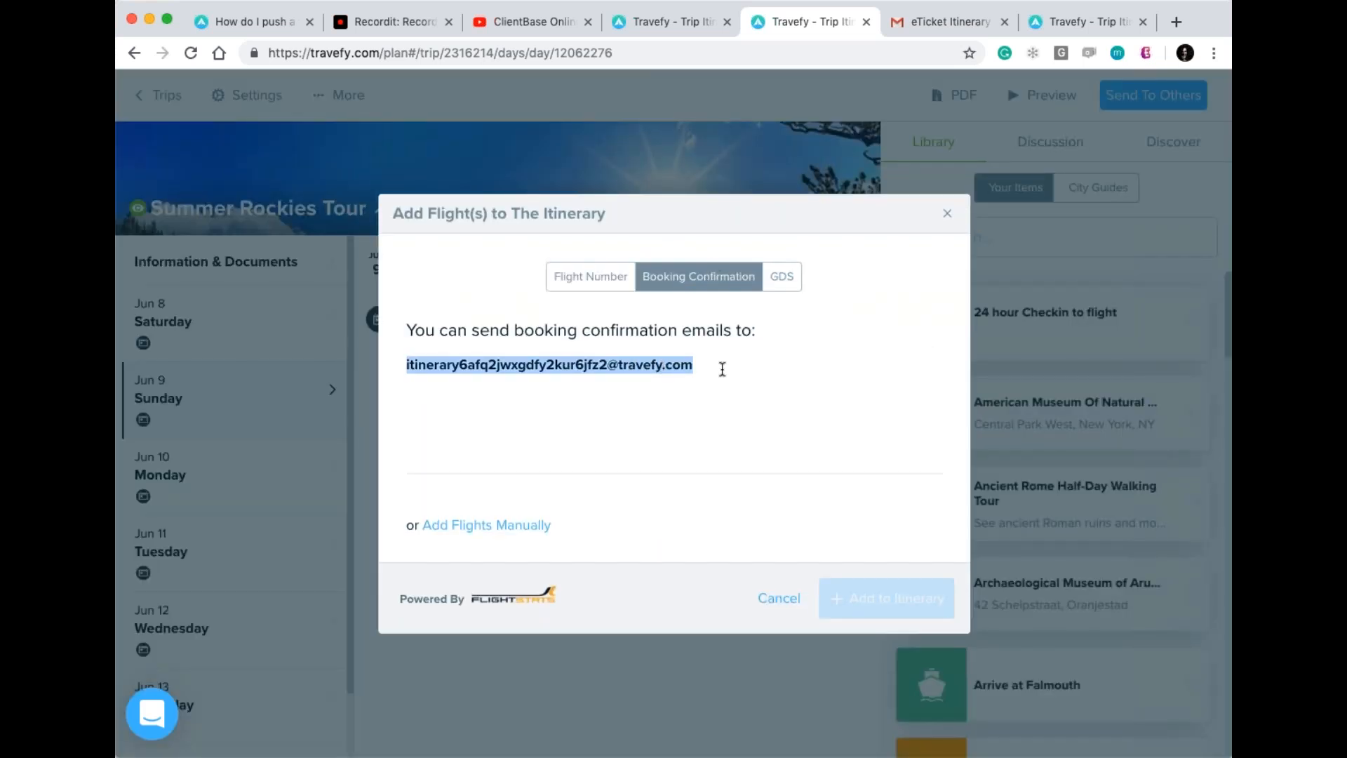
click(784, 383)
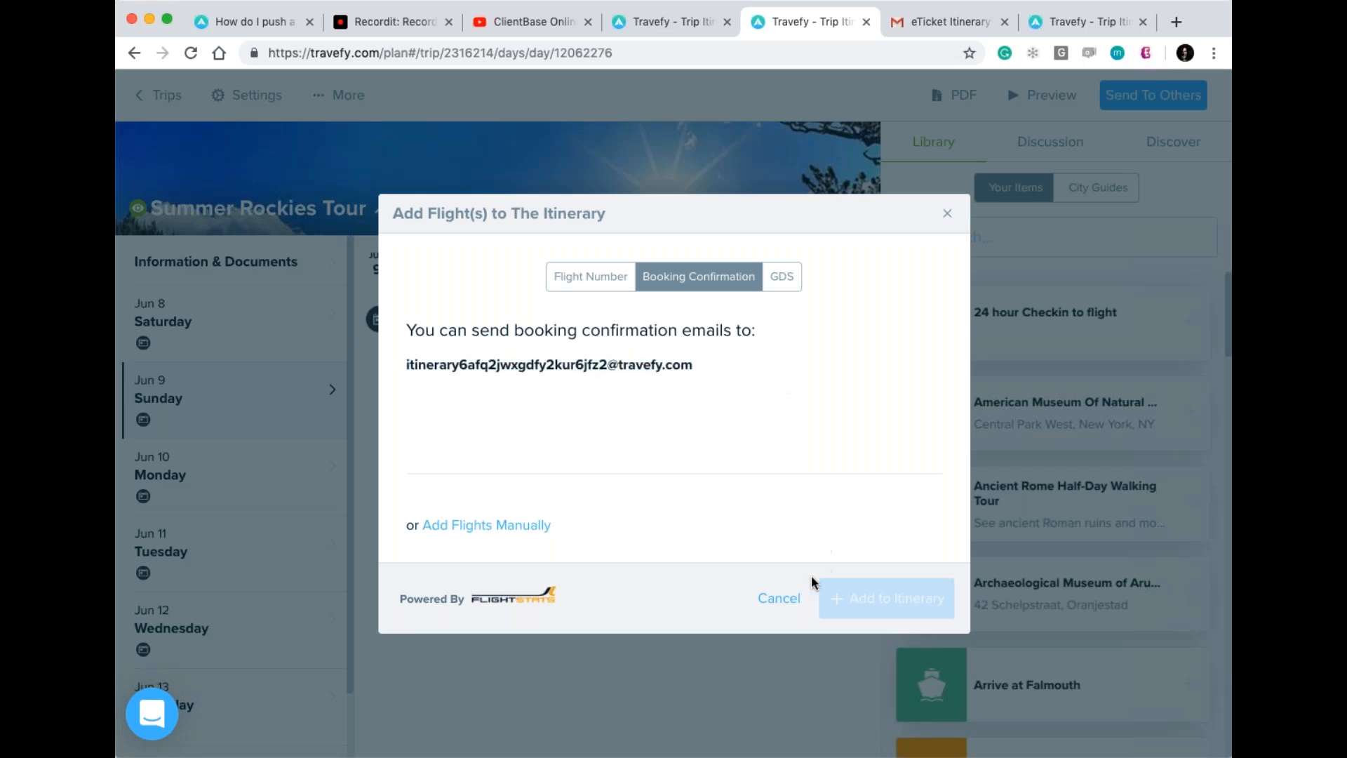
click(781, 600)
Copy the booking-confirmation address again from the Add Lodging form, adding nothing.
click(803, 269)
click(789, 239)
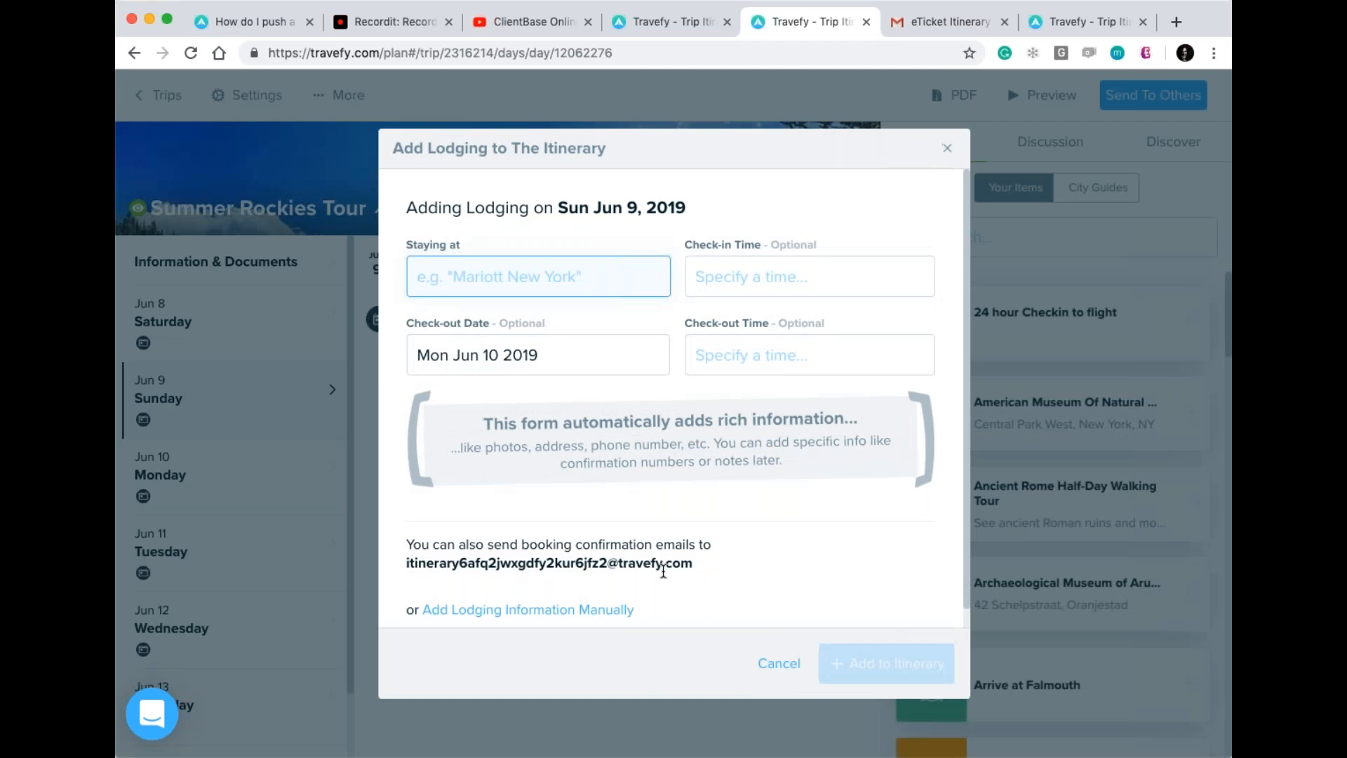
drag(720, 563, 405, 566)
key(super+c)
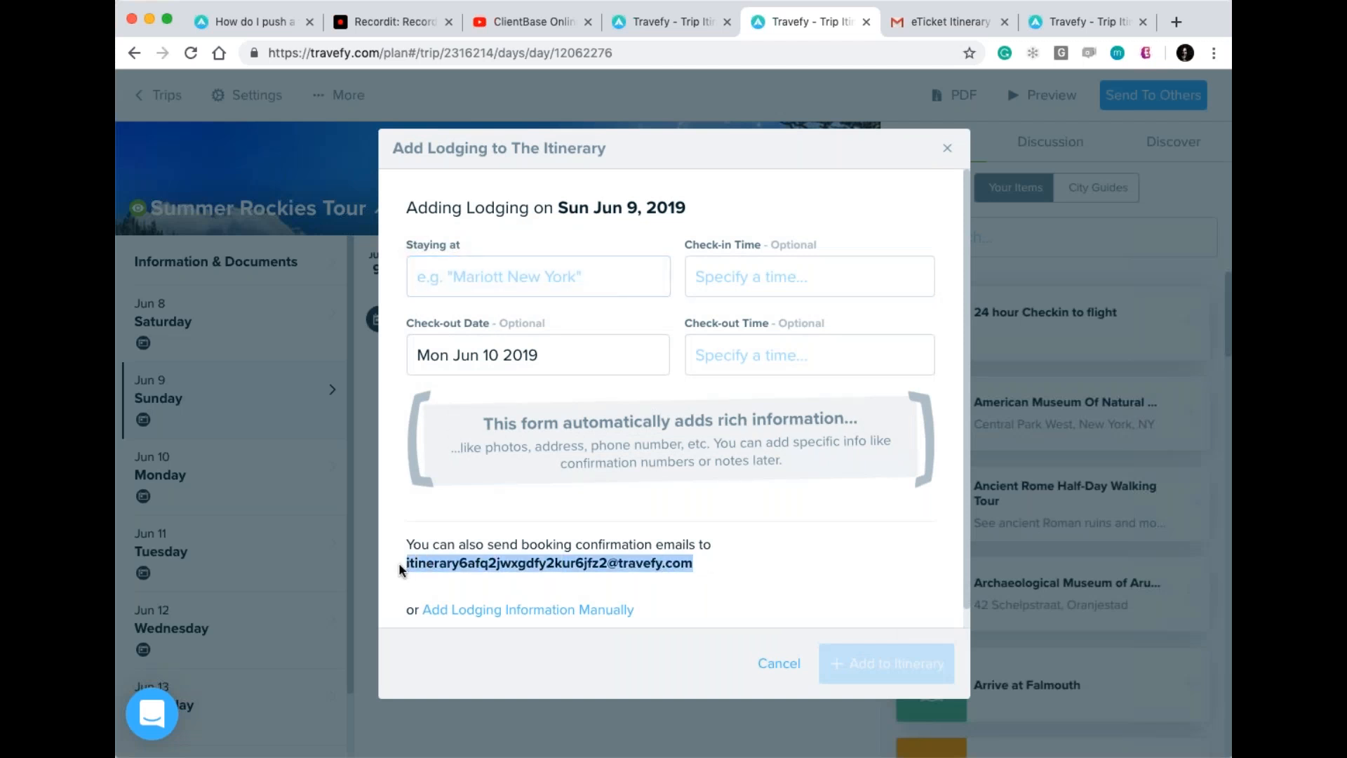
click(736, 552)
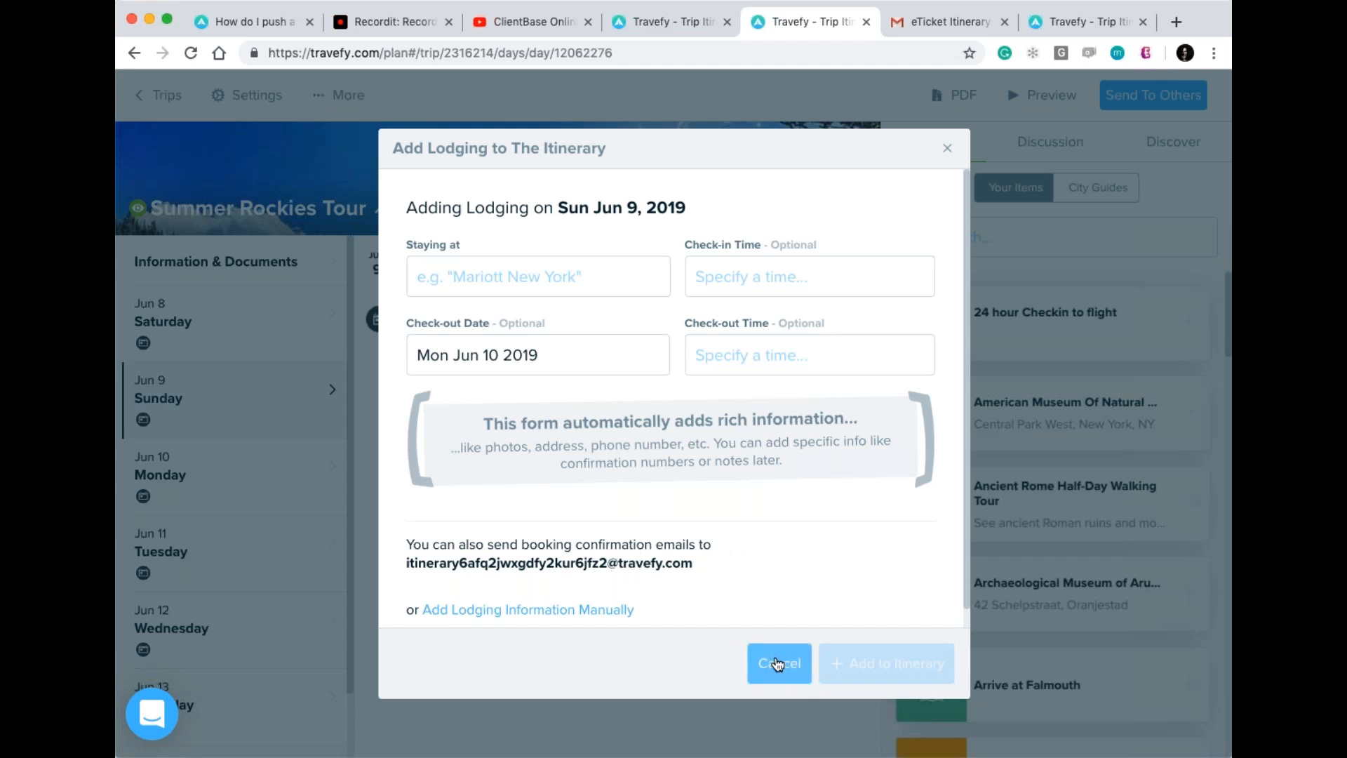
click(778, 663)
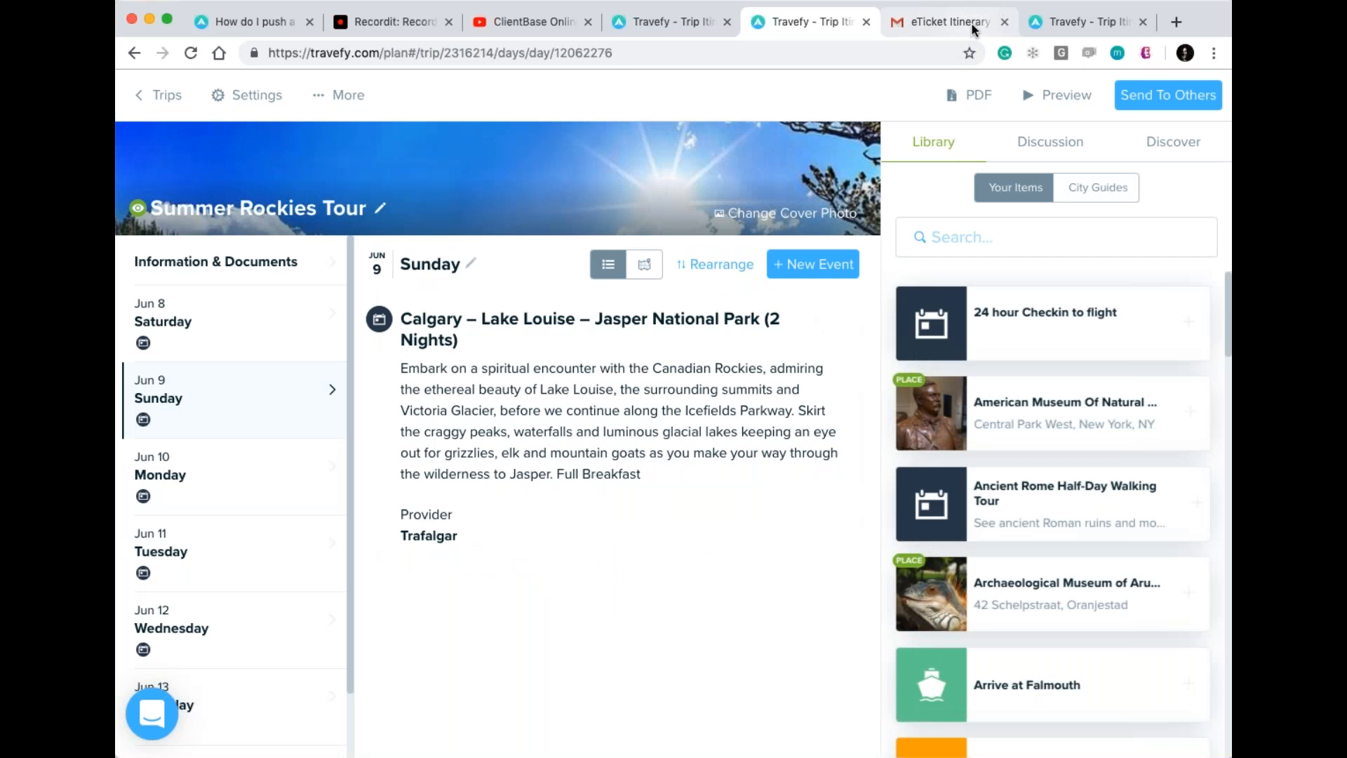
Forward the United eTicket Itinerary and Receipt email to the Travefy booking-confirmation address.
click(971, 22)
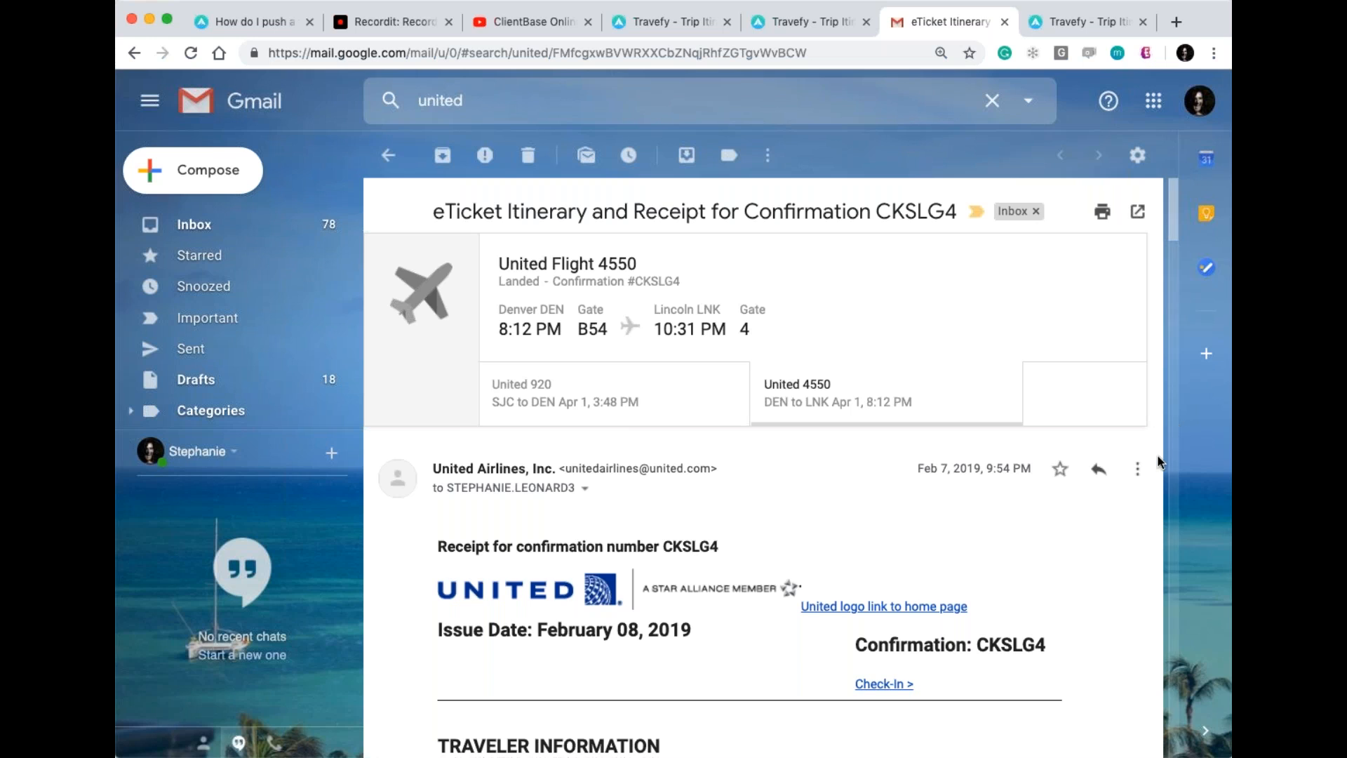
click(1137, 474)
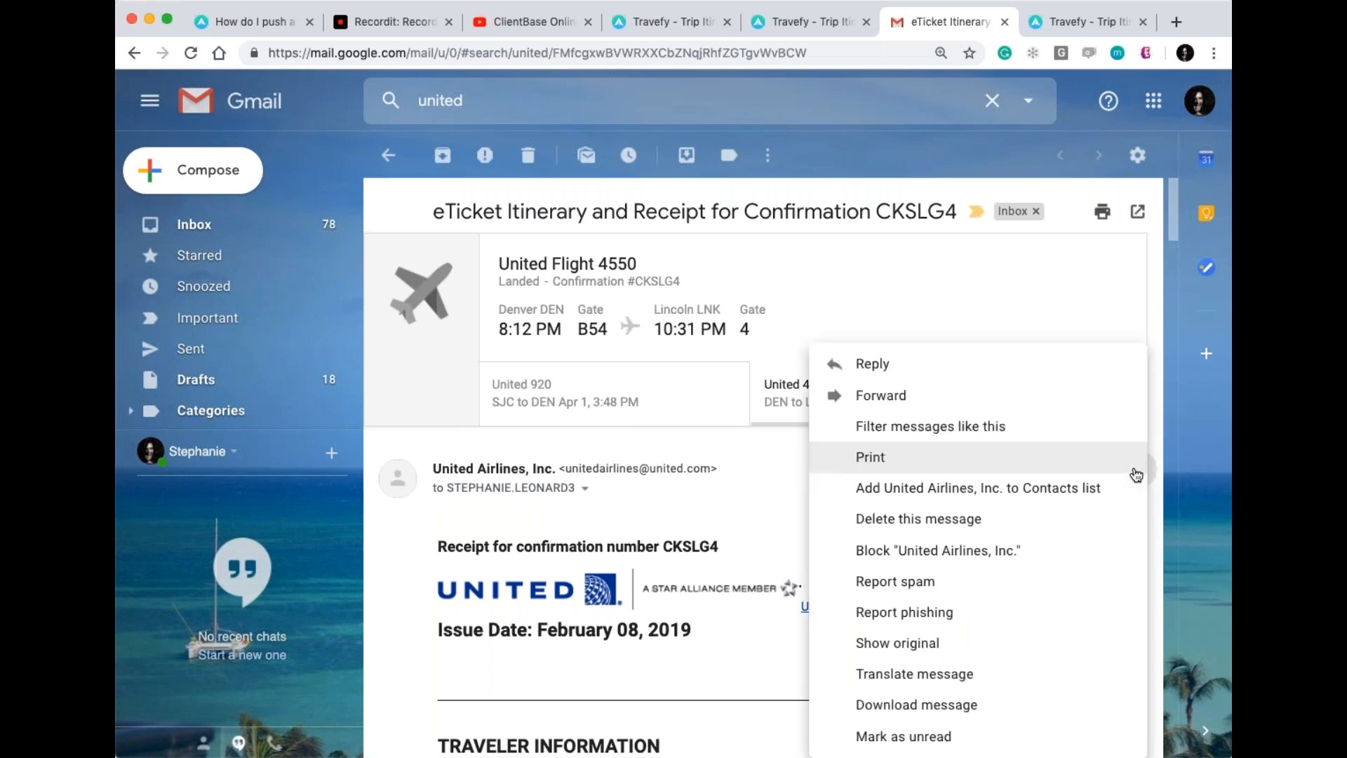
click(973, 405)
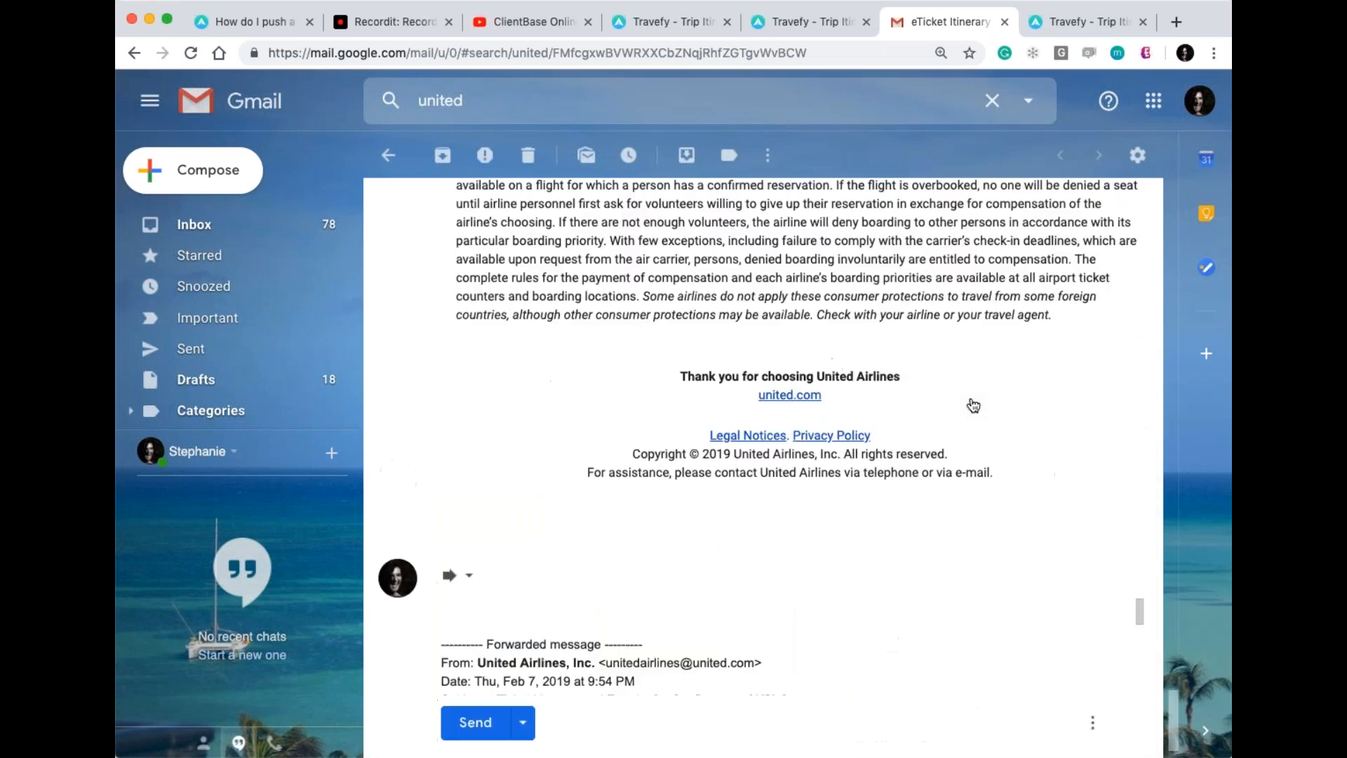
key(super+v)
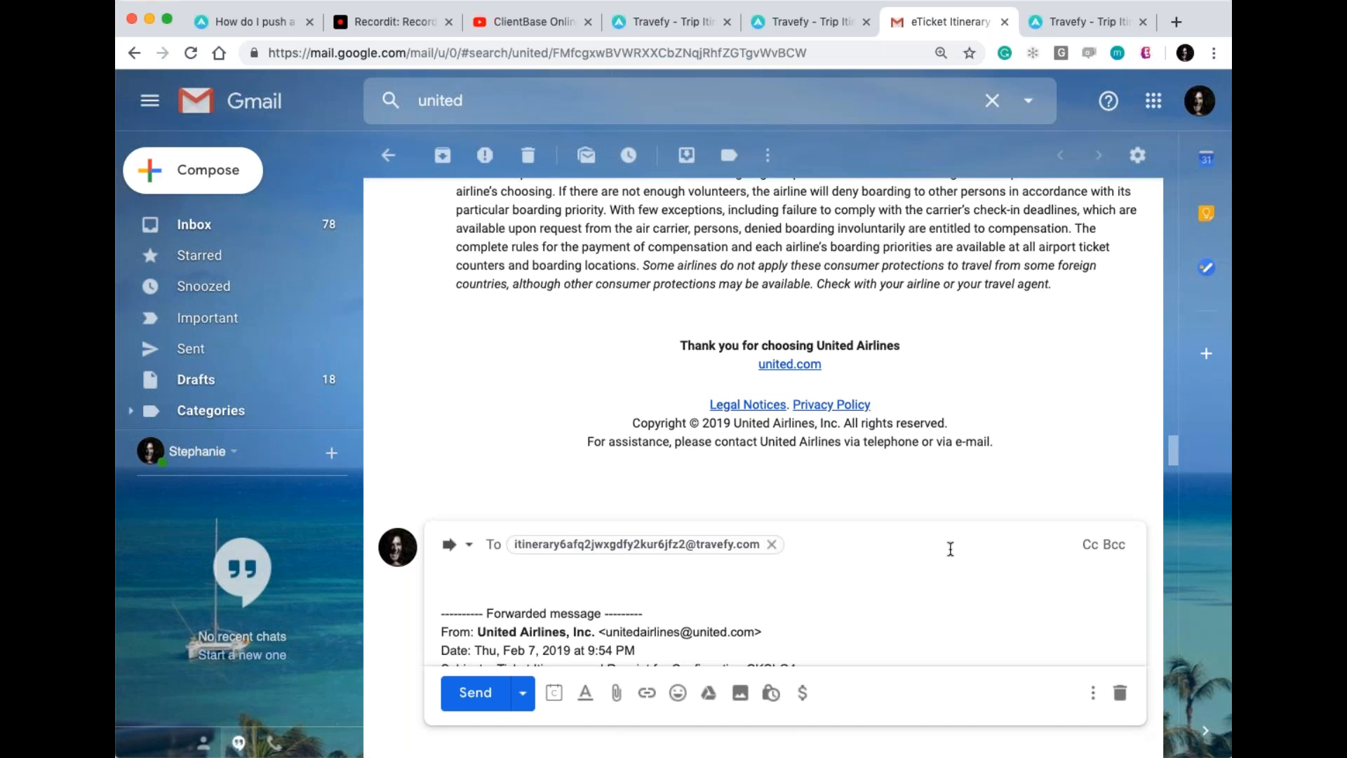
click(470, 691)
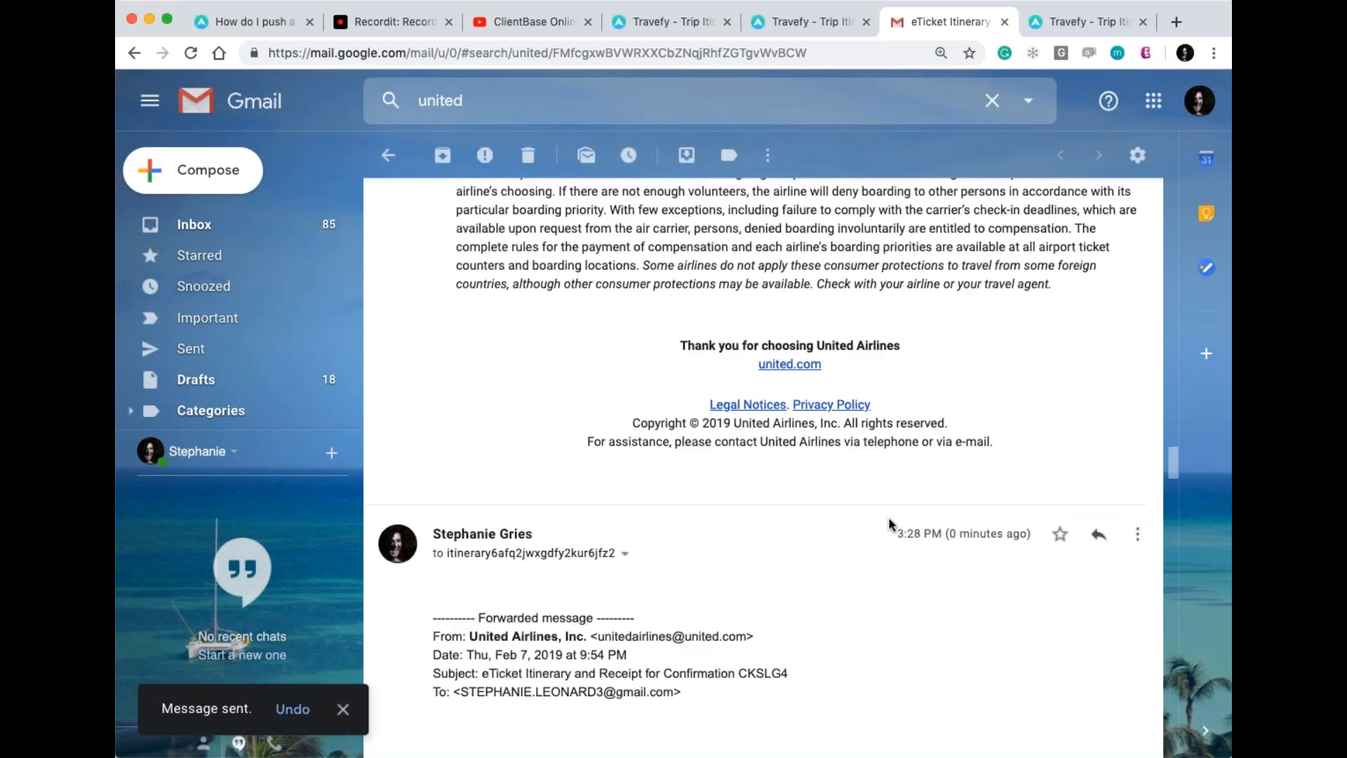
click(824, 19)
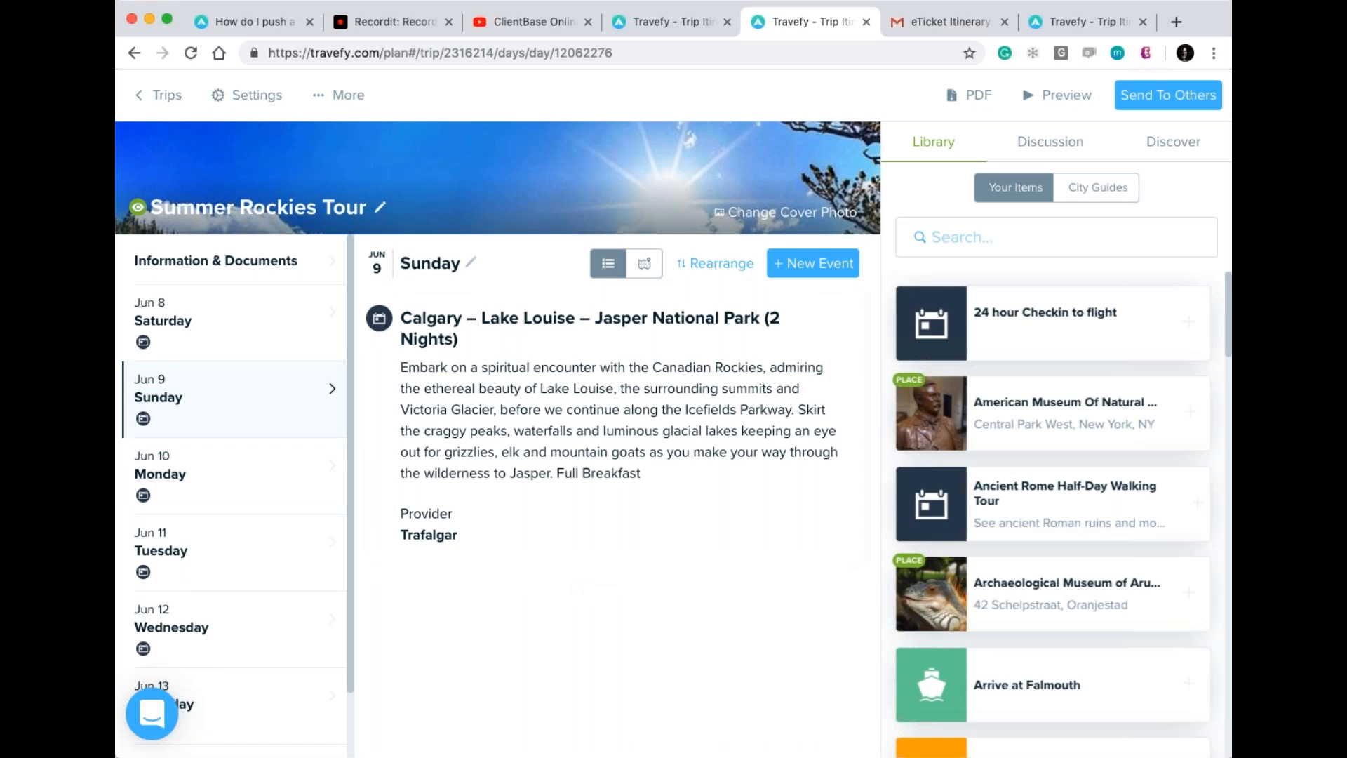
Switch to the ShoreTrips Example trip with its empty Day 1.
click(1080, 22)
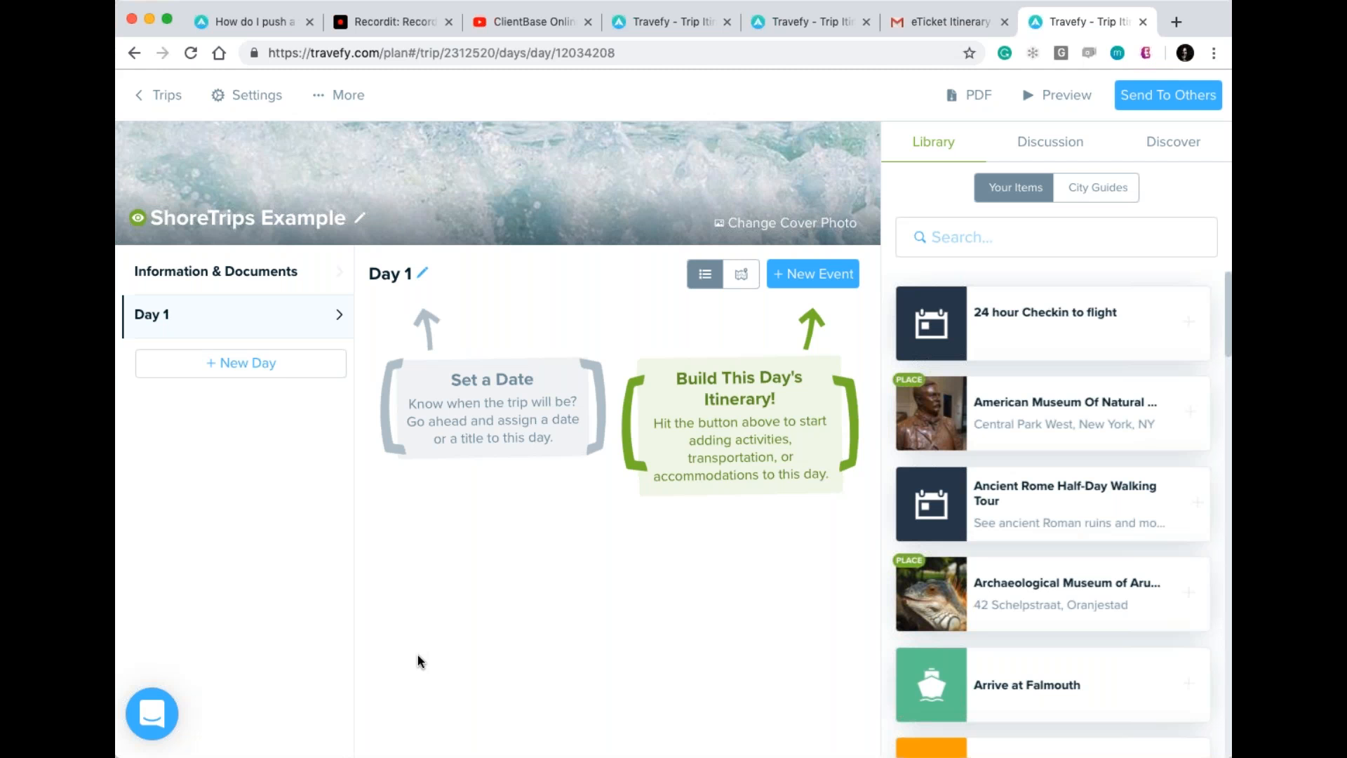
Show the event types that can be added to ShoreTrips Example's Day 1.
scroll(470, 550, down, 2)
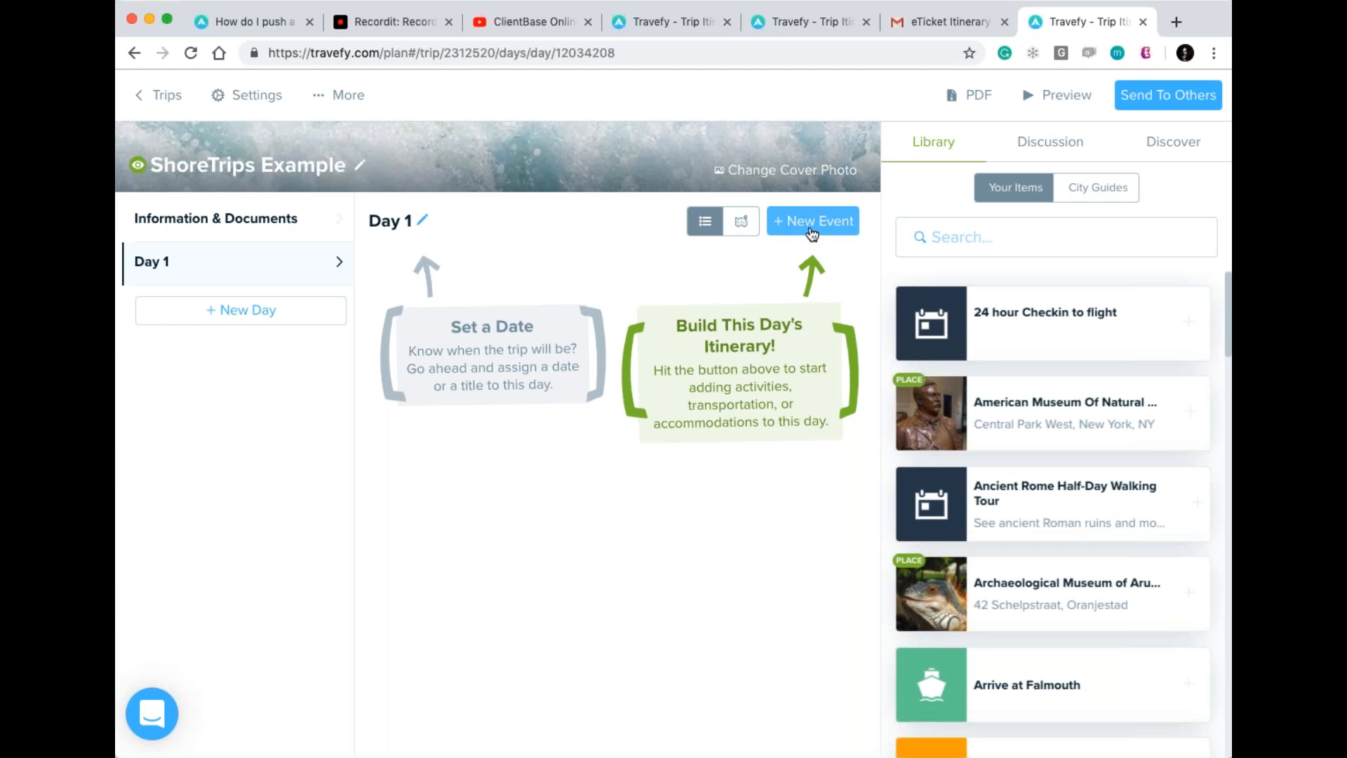
click(812, 232)
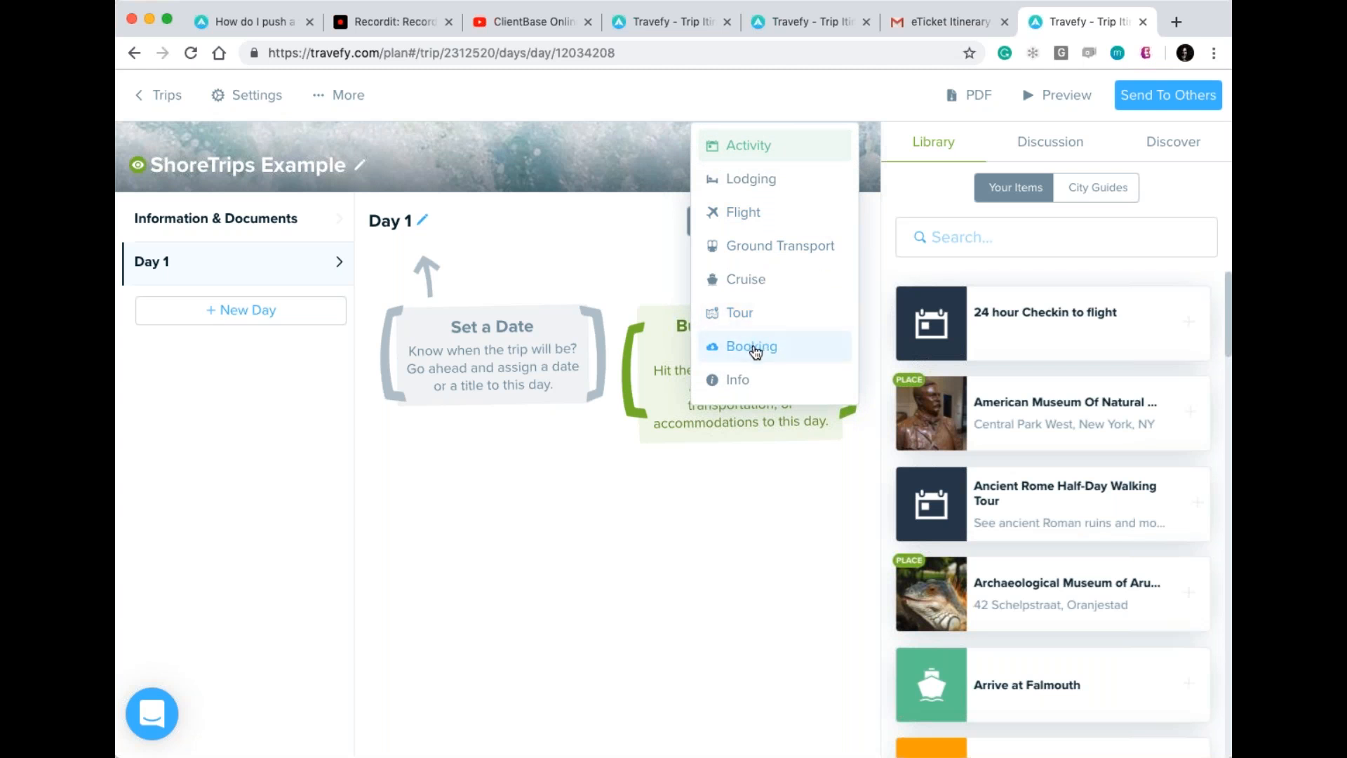
Start a Booking import with ShoreTrips as supplier and paste the Link ID.
click(756, 351)
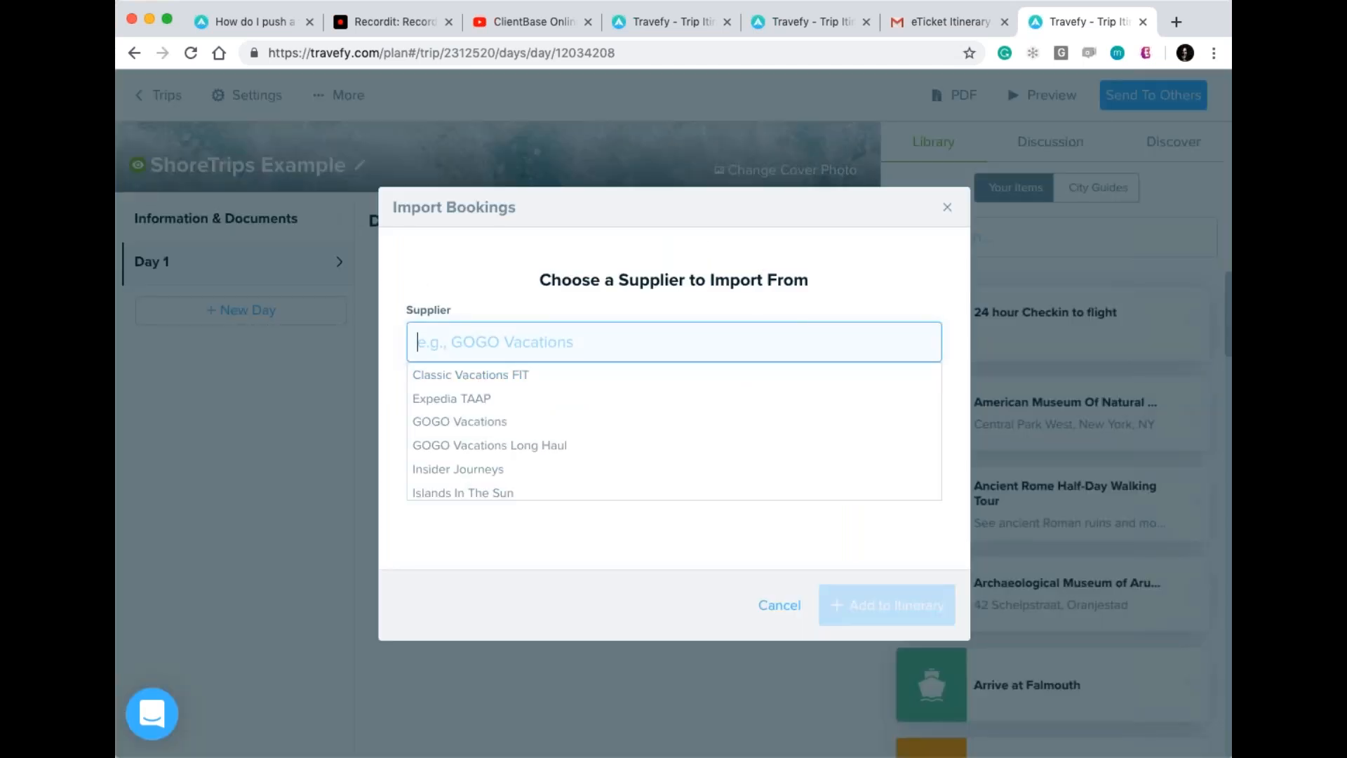
scroll(730, 430, down, 3)
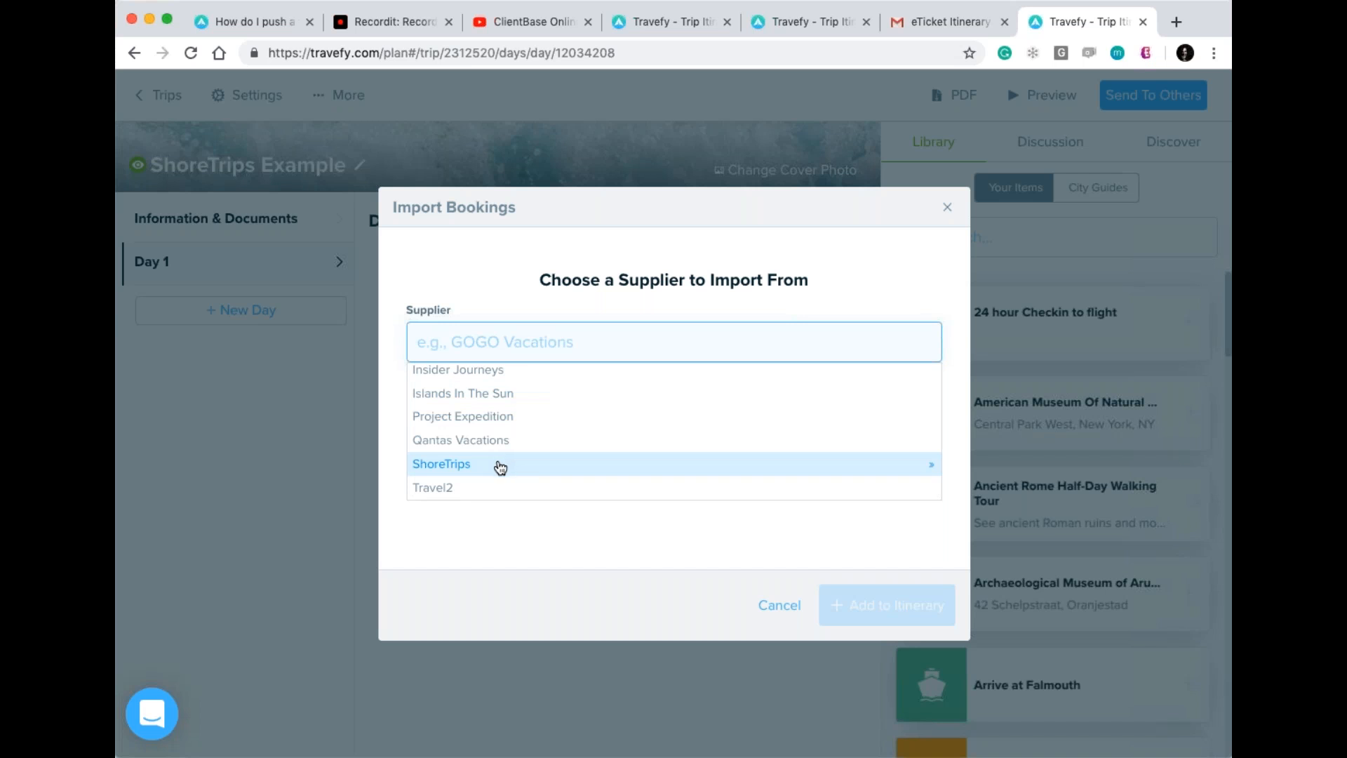
click(485, 465)
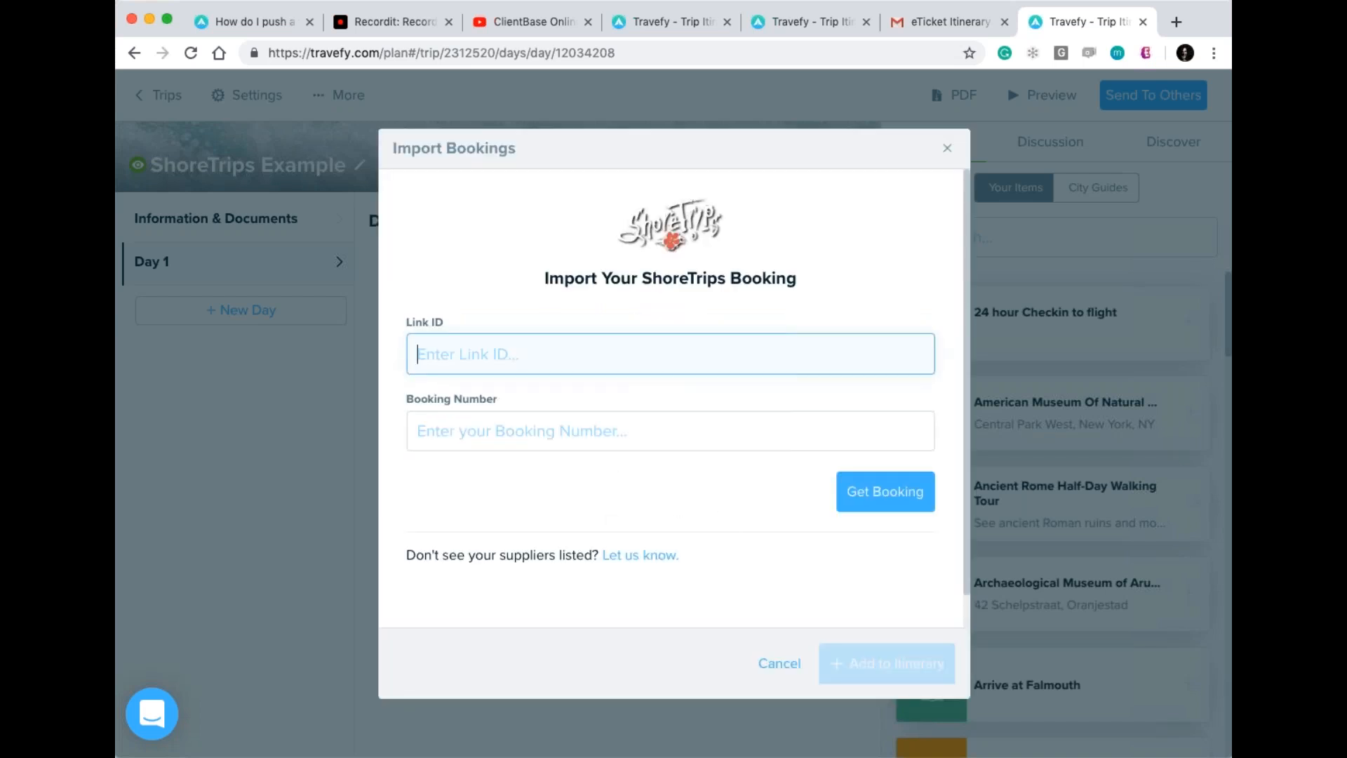
key(super+Tab)
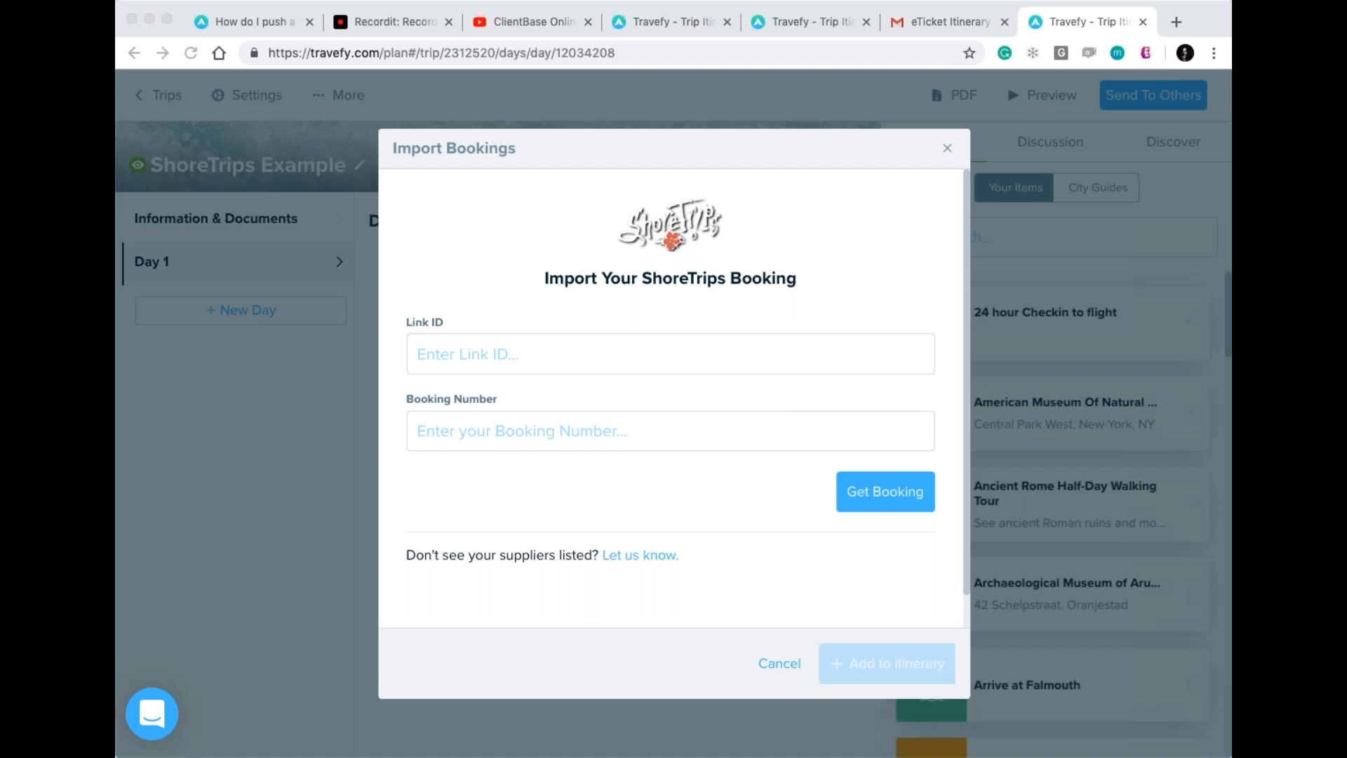
click(490, 366)
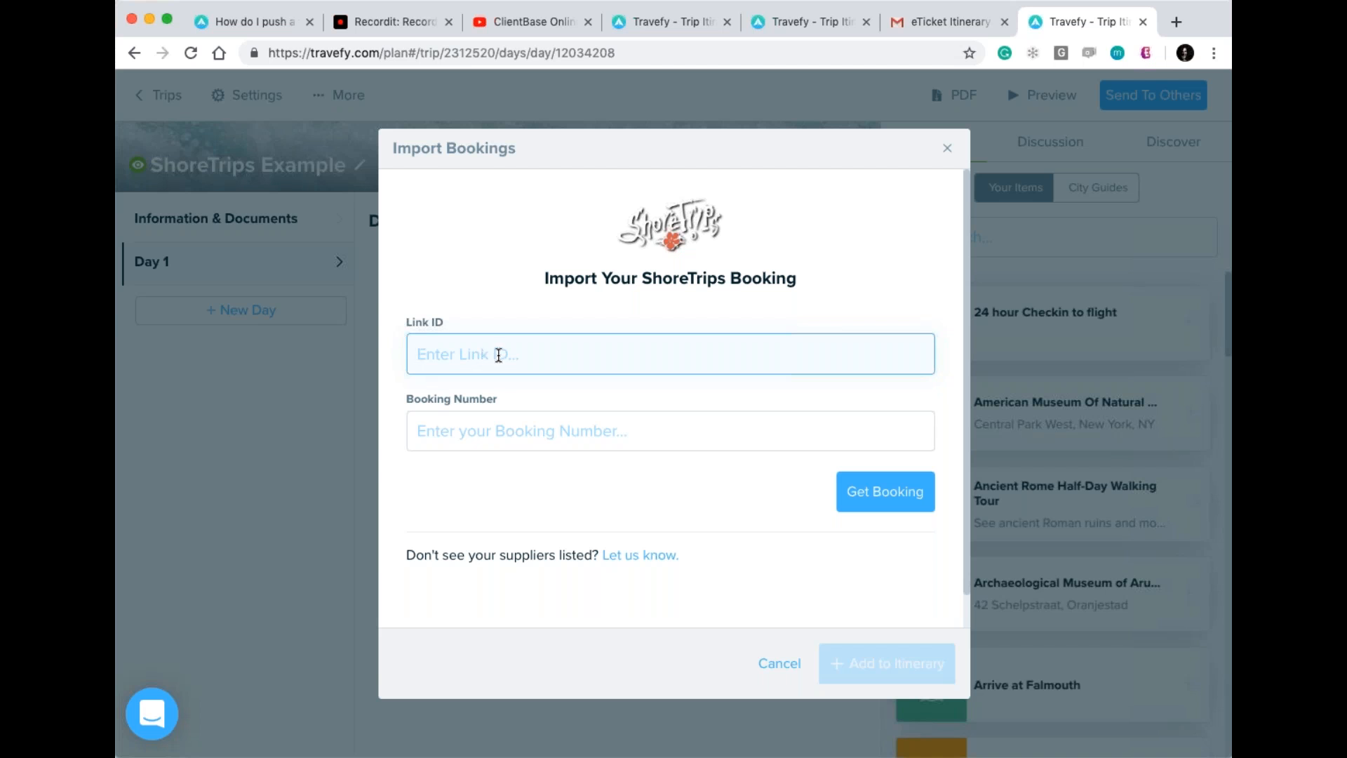
Paste the booking number and import the ATV Jungle and Optional Snorkel excursion, Jan 15 12:30 PM.
key(super+Tab)
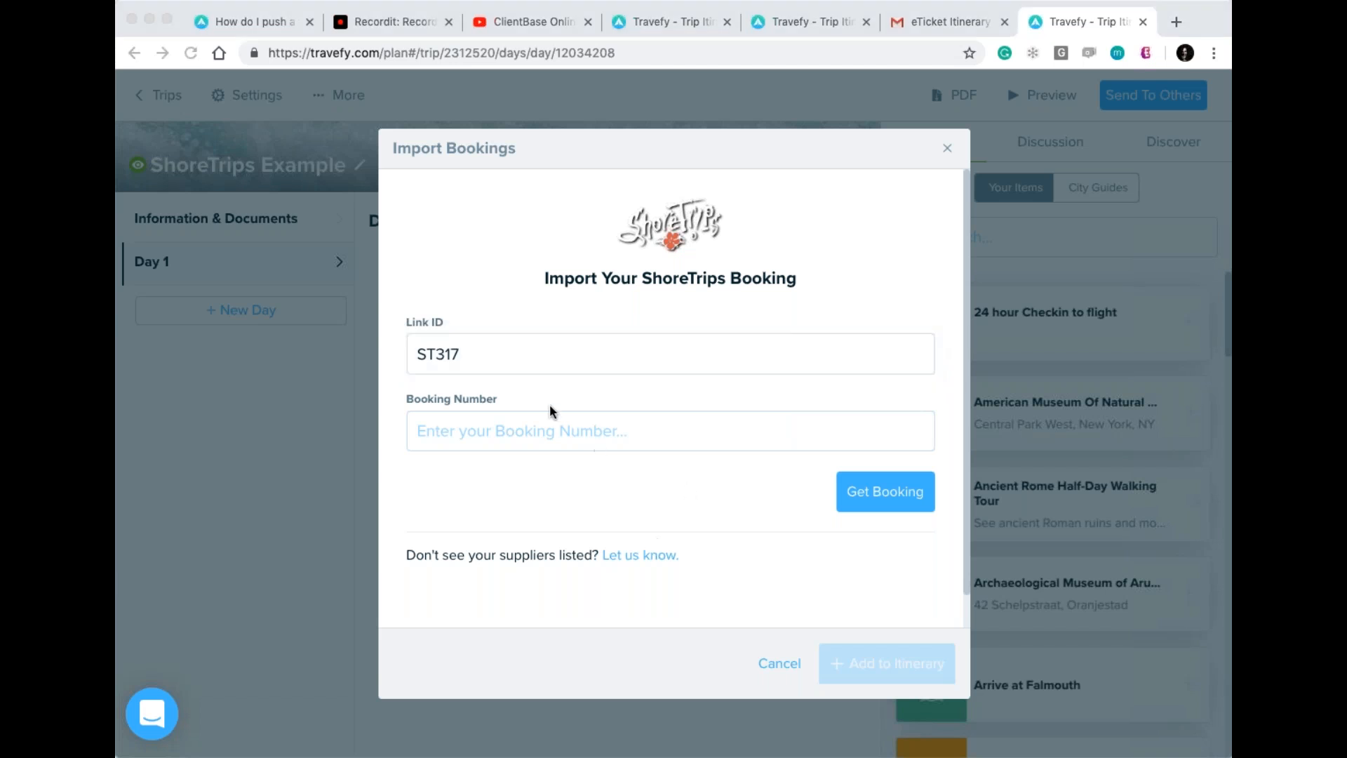
click(561, 430)
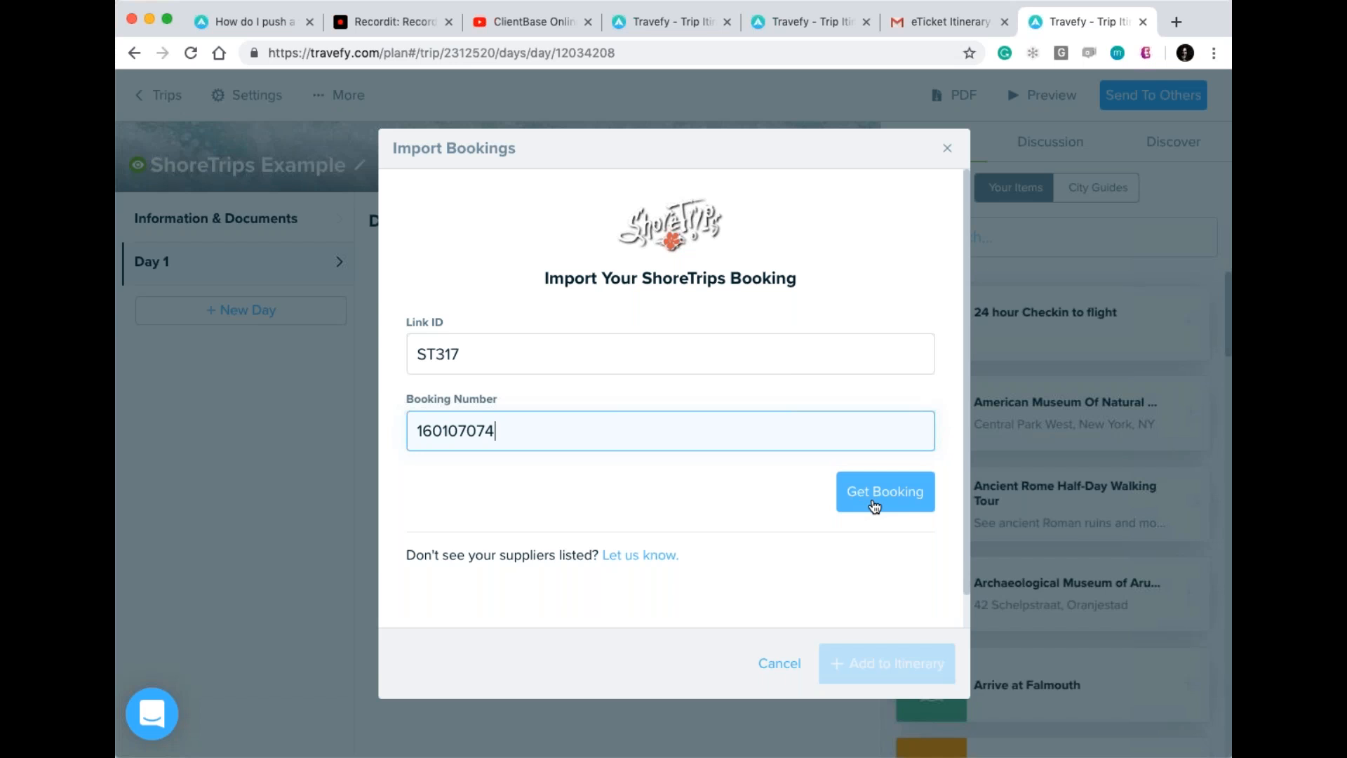
click(875, 506)
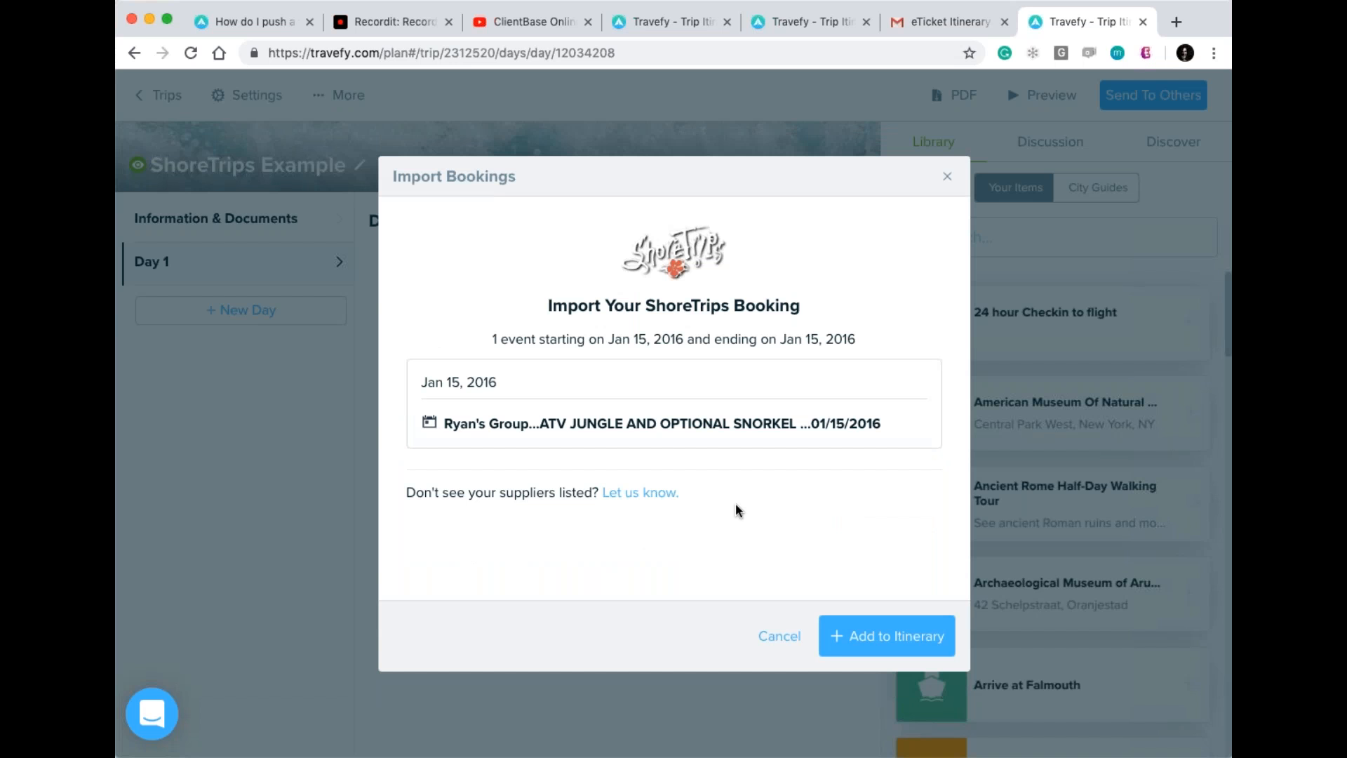
click(916, 645)
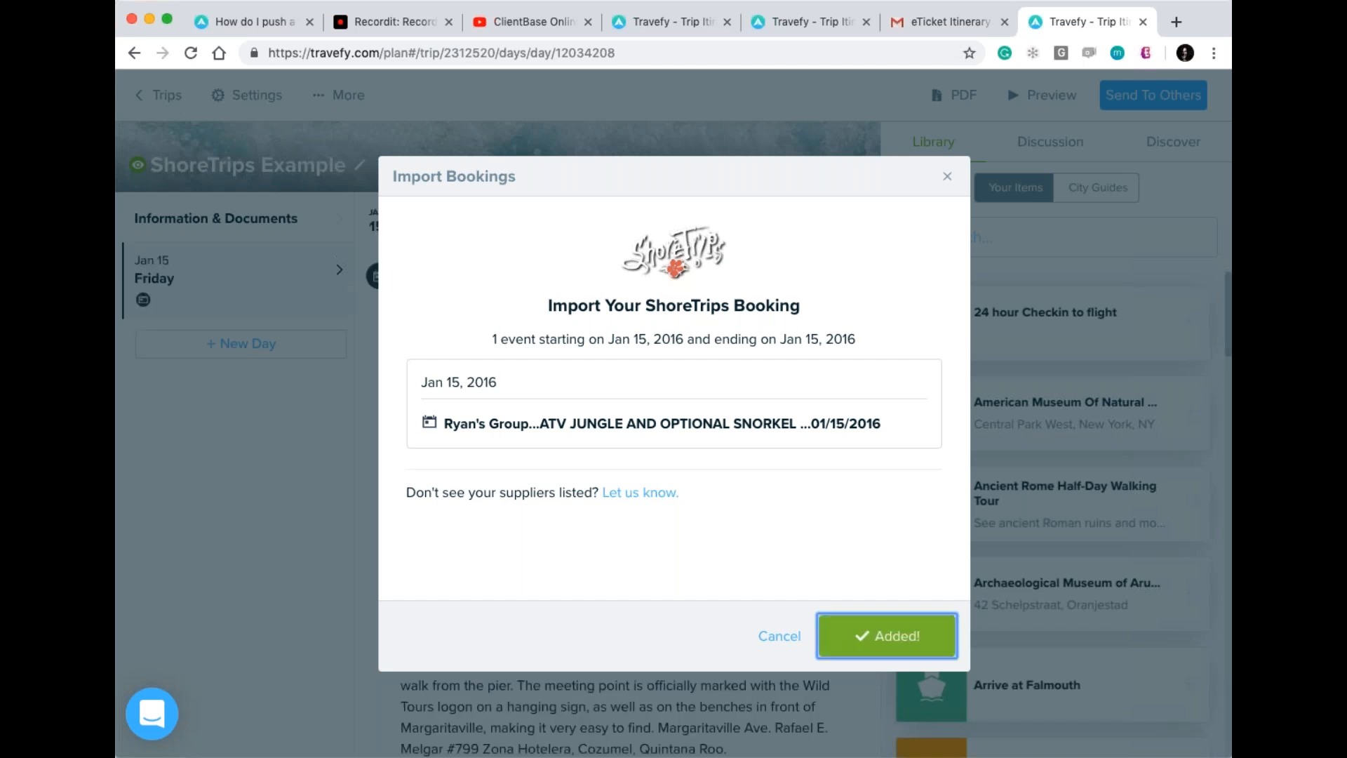
scroll(273, 558, down, 1)
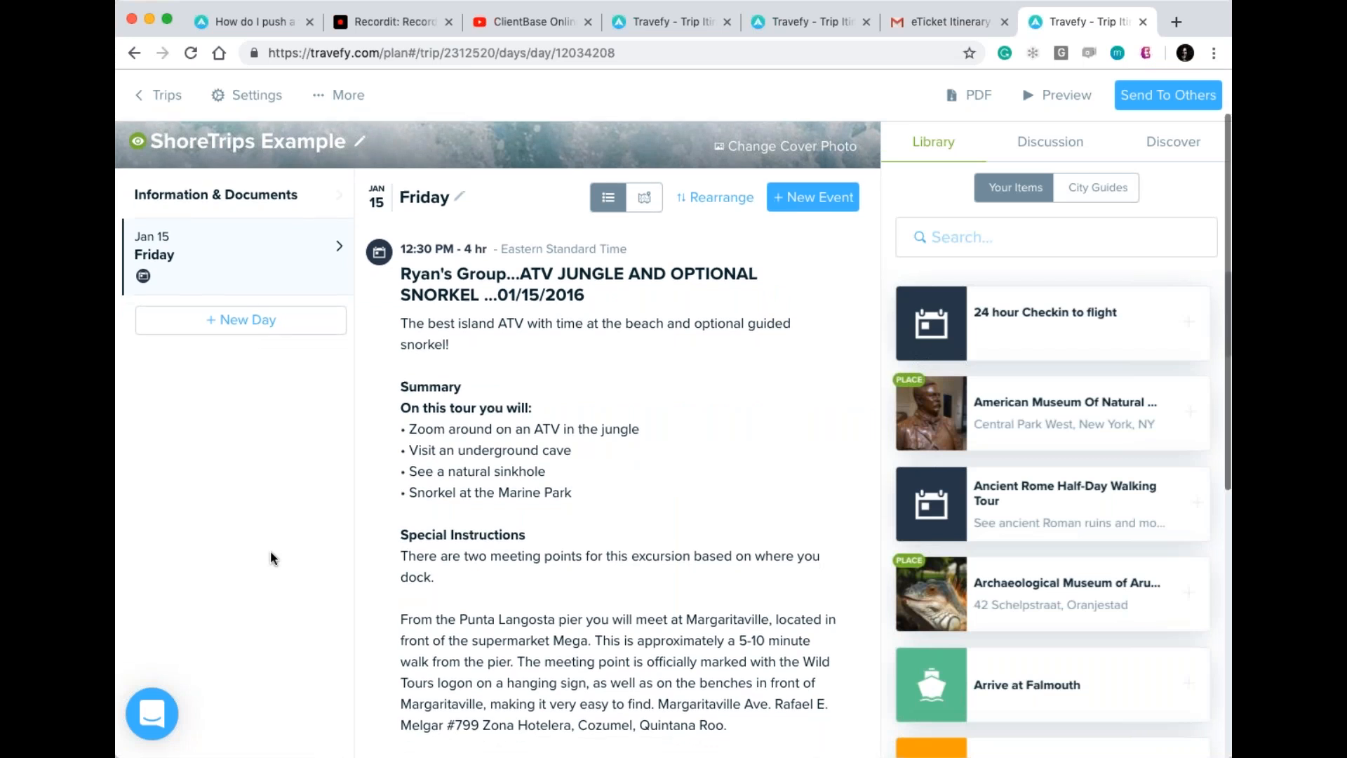
scroll(270, 556, up, 3)
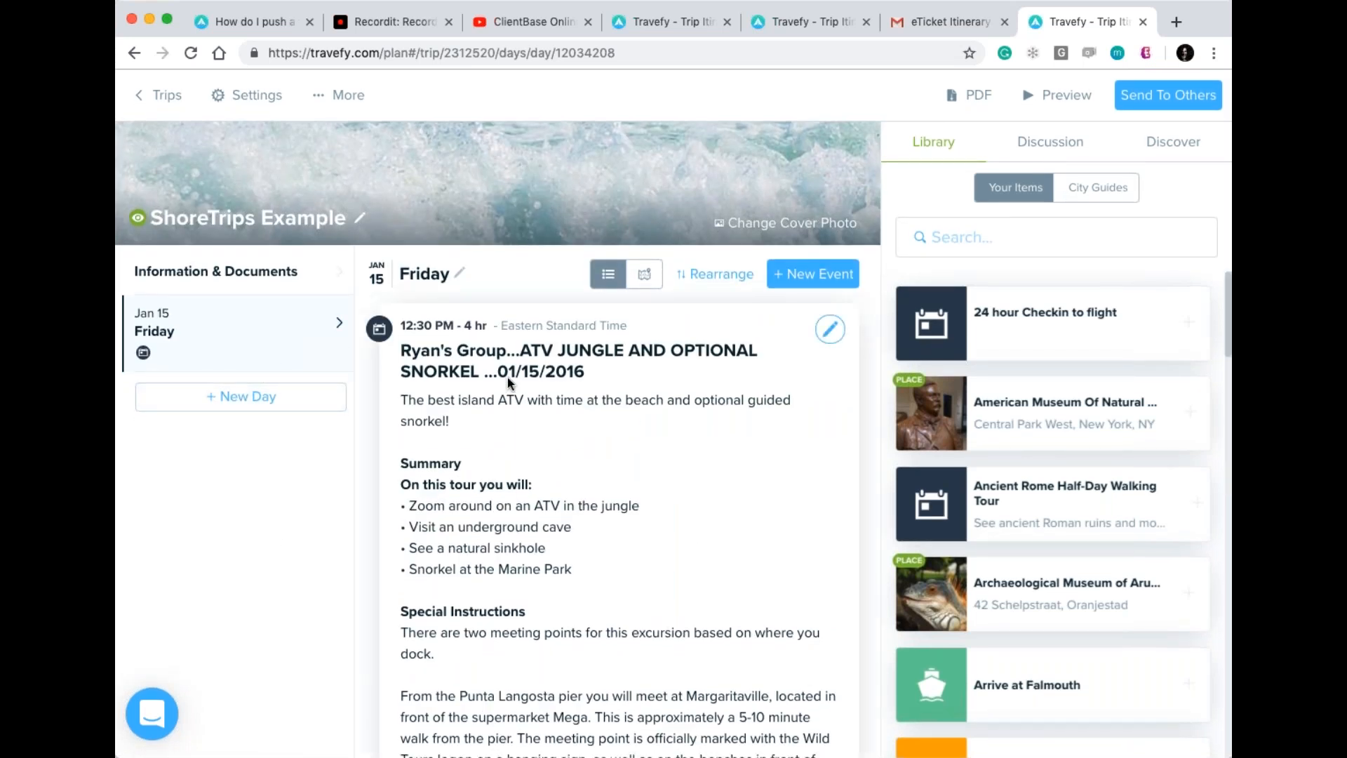